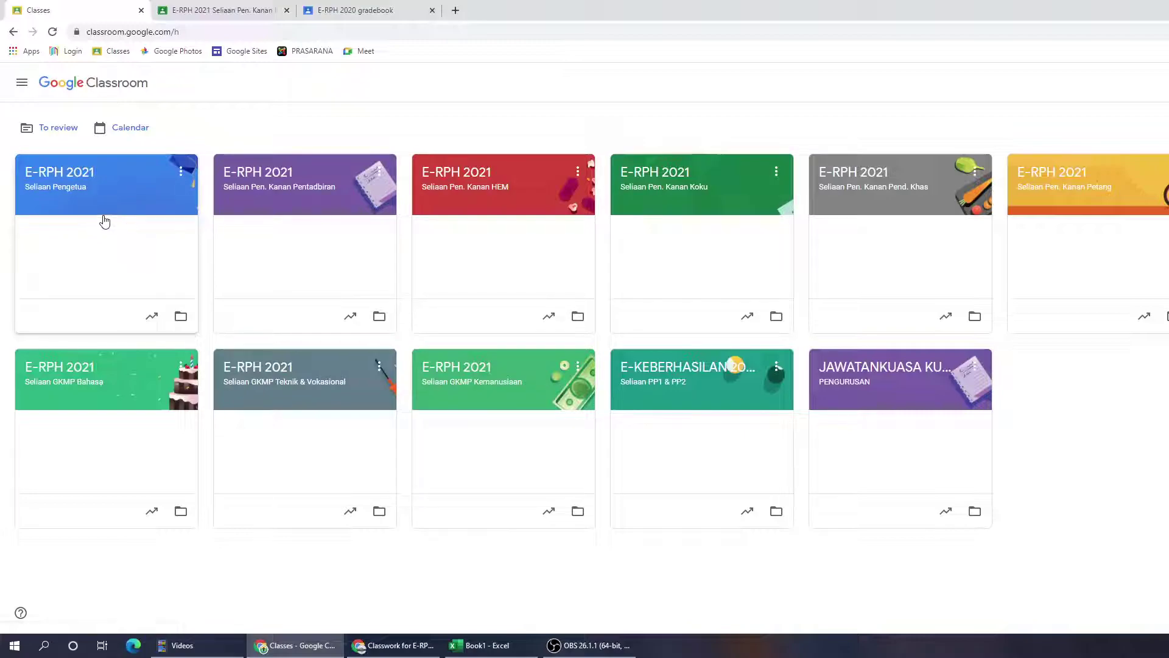
Open the E-RPH 2021 Seliaan Pen. Kanan Koku class and review its lists of teachers and students.
{"action": "left_click", "coordinate": [62, 193]}
{"action": "left_click", "coordinate": [272, 186]}
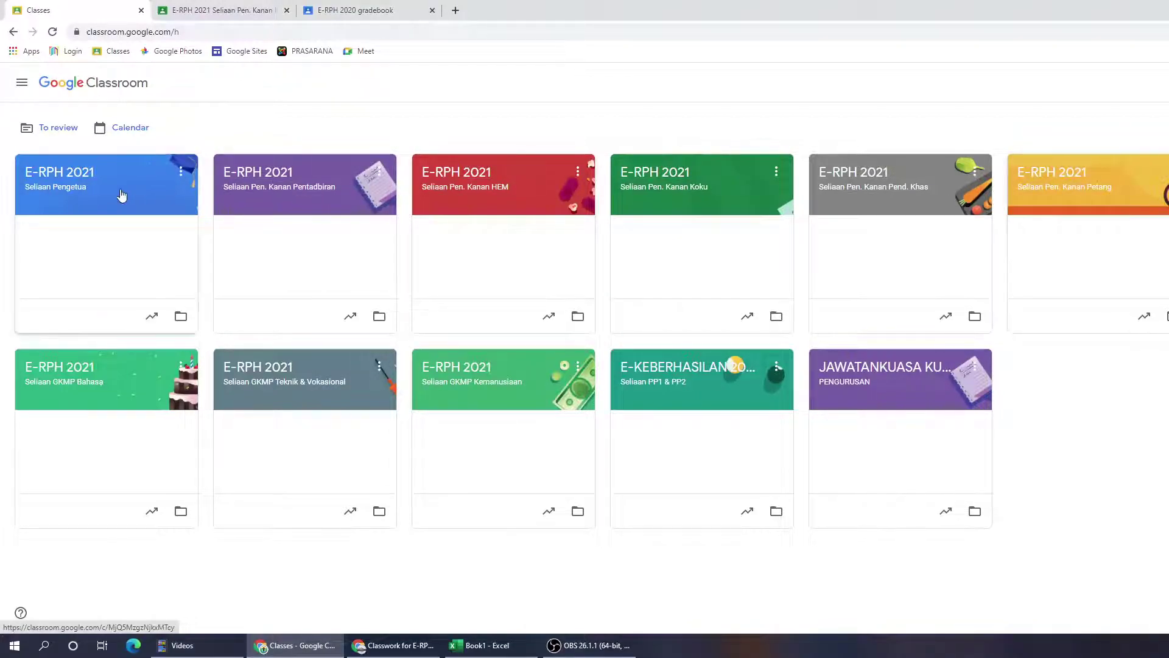
{"action": "left_click", "coordinate": [211, 9]}
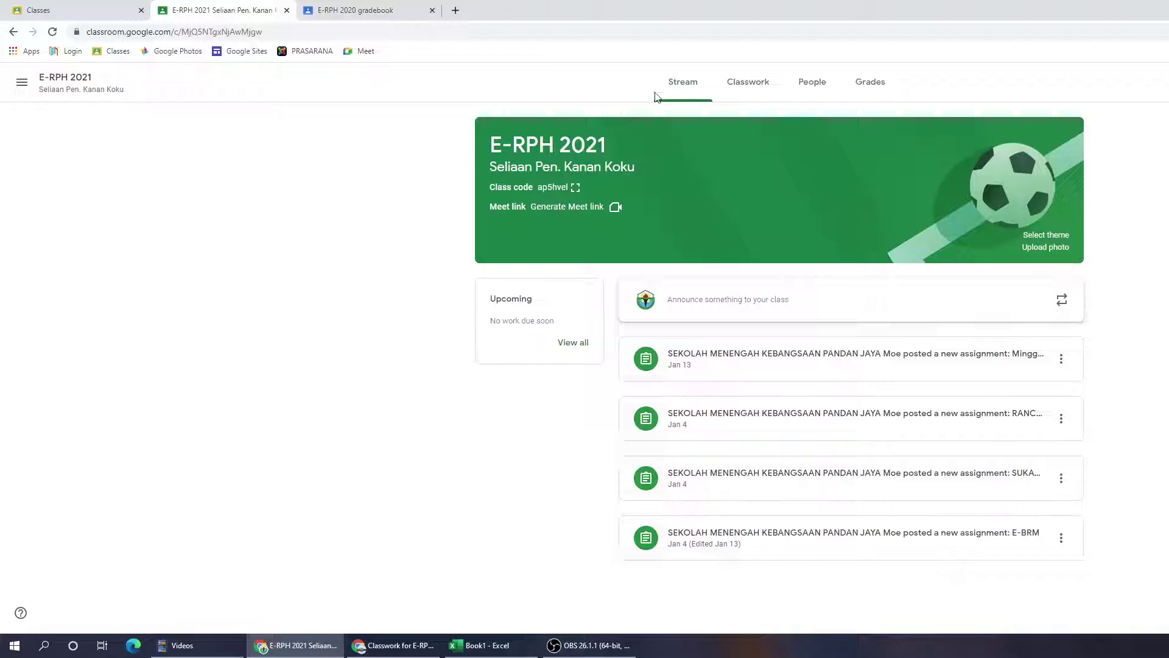
{"action": "left_click", "coordinate": [810, 82]}
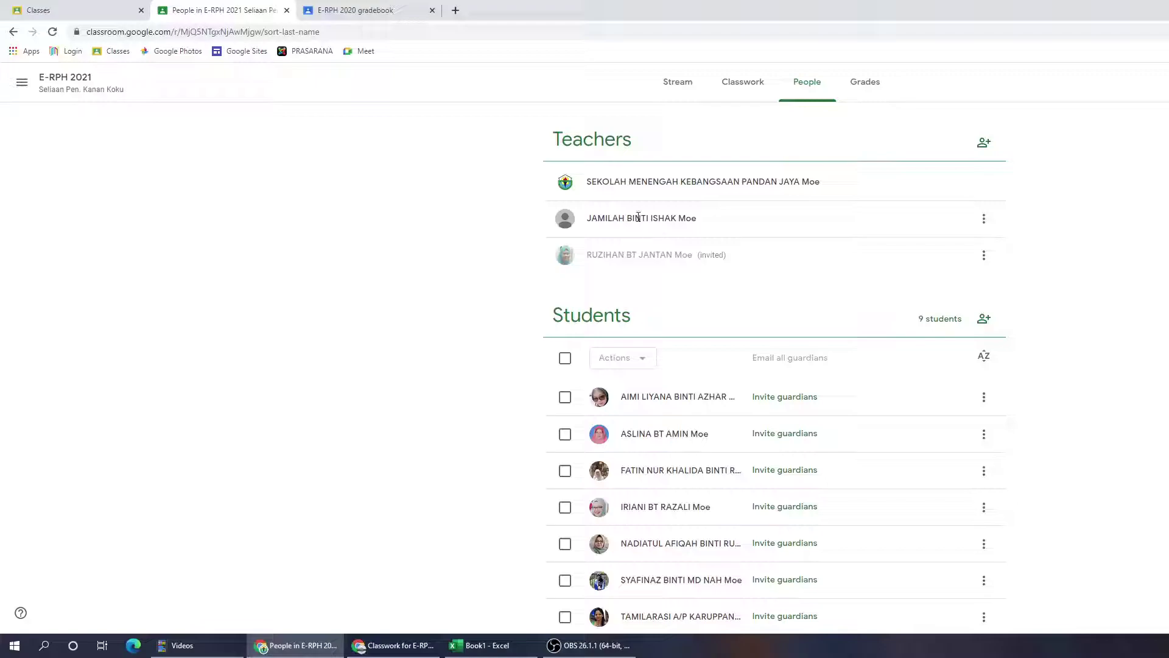
{"action": "left_click", "coordinate": [626, 221]}
{"action": "left_click", "coordinate": [627, 262]}
{"action": "scroll", "coordinate": [645, 461], "scroll_direction": "down", "scroll_amount": 1}
{"action": "scroll", "coordinate": [646, 469], "scroll_direction": "down", "scroll_amount": 2}
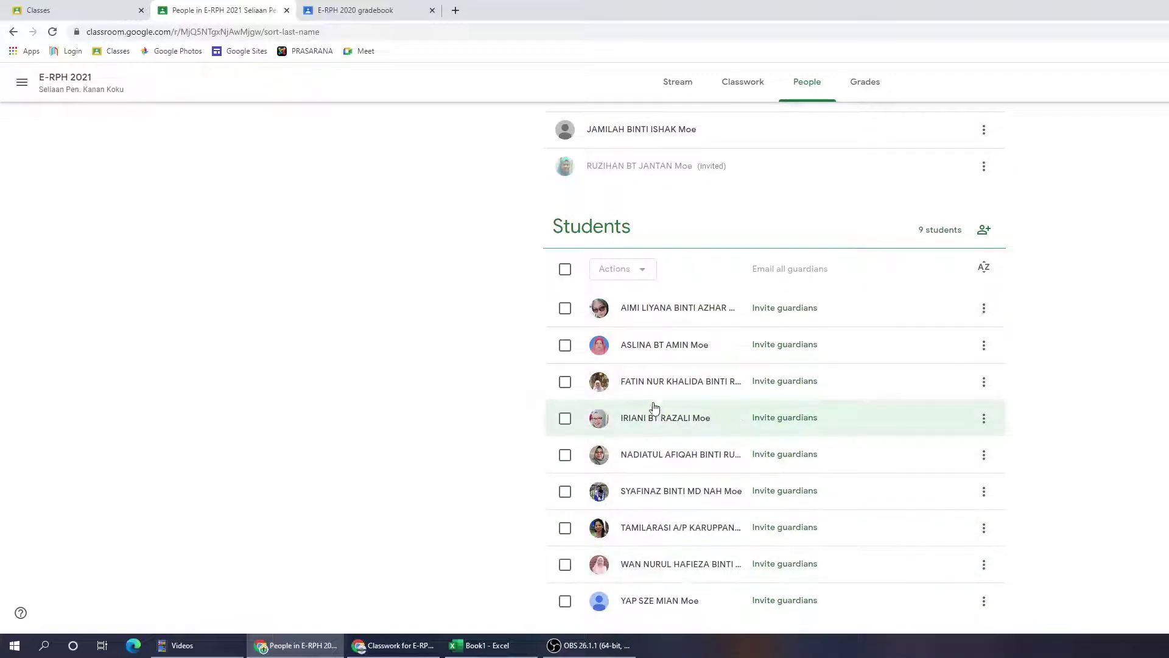
{"action": "scroll", "coordinate": [652, 405], "scroll_direction": "up", "scroll_amount": 2}
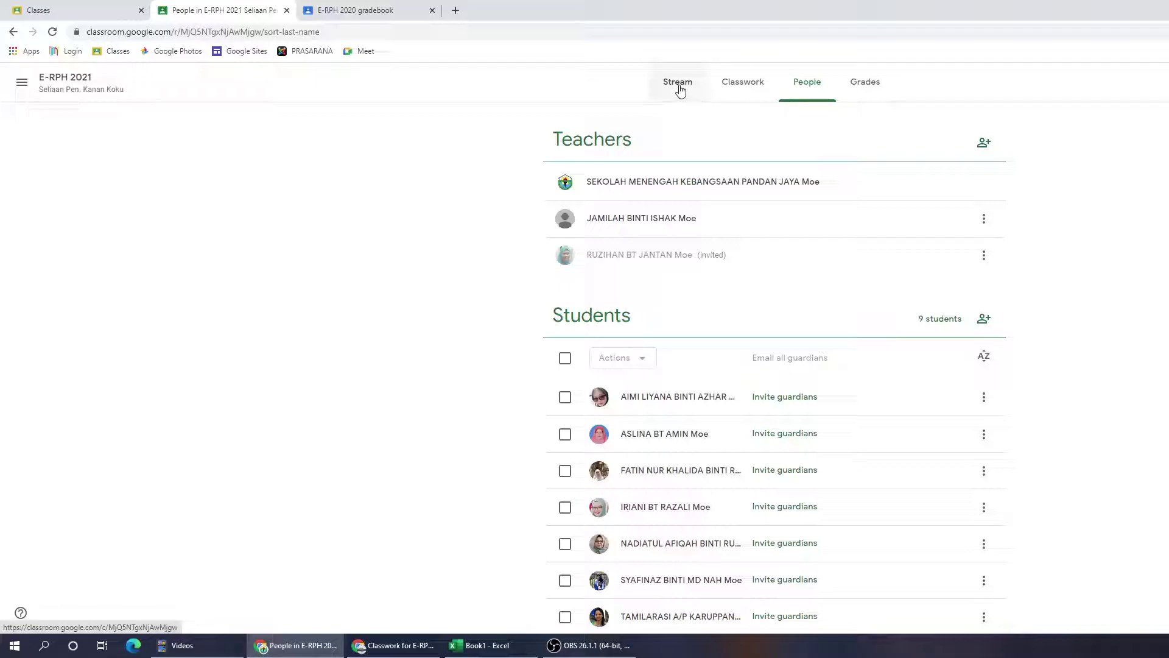
Check the class's Stream and Classwork pages and return to its People page.
{"action": "left_click", "coordinate": [681, 90]}
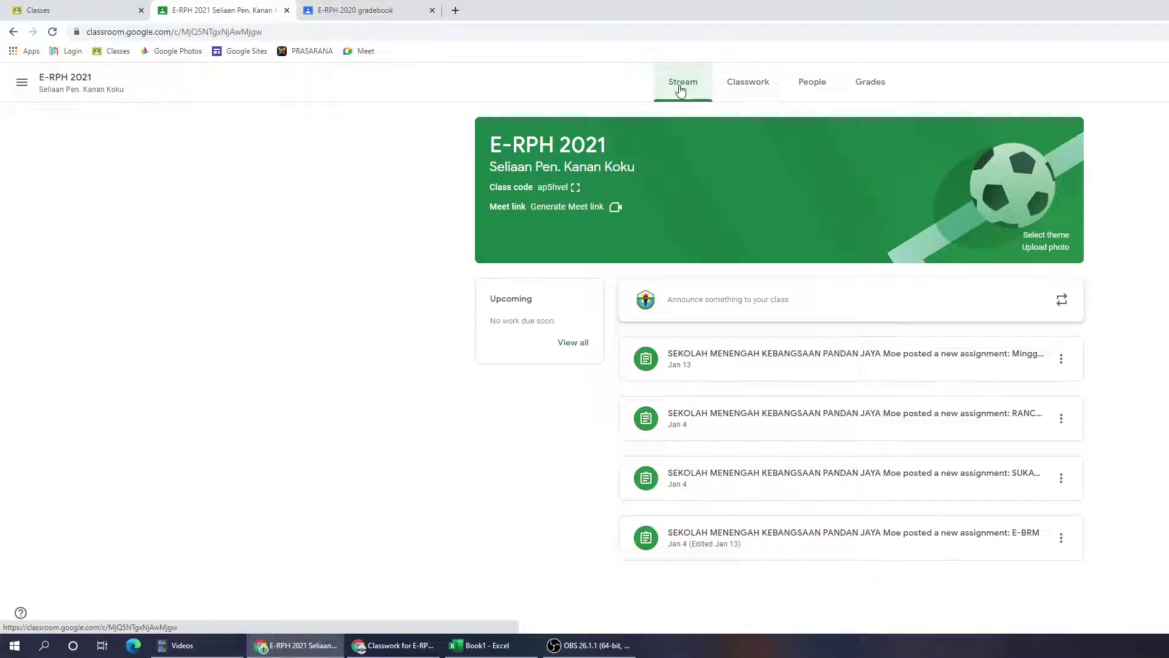
{"action": "left_click", "coordinate": [744, 84]}
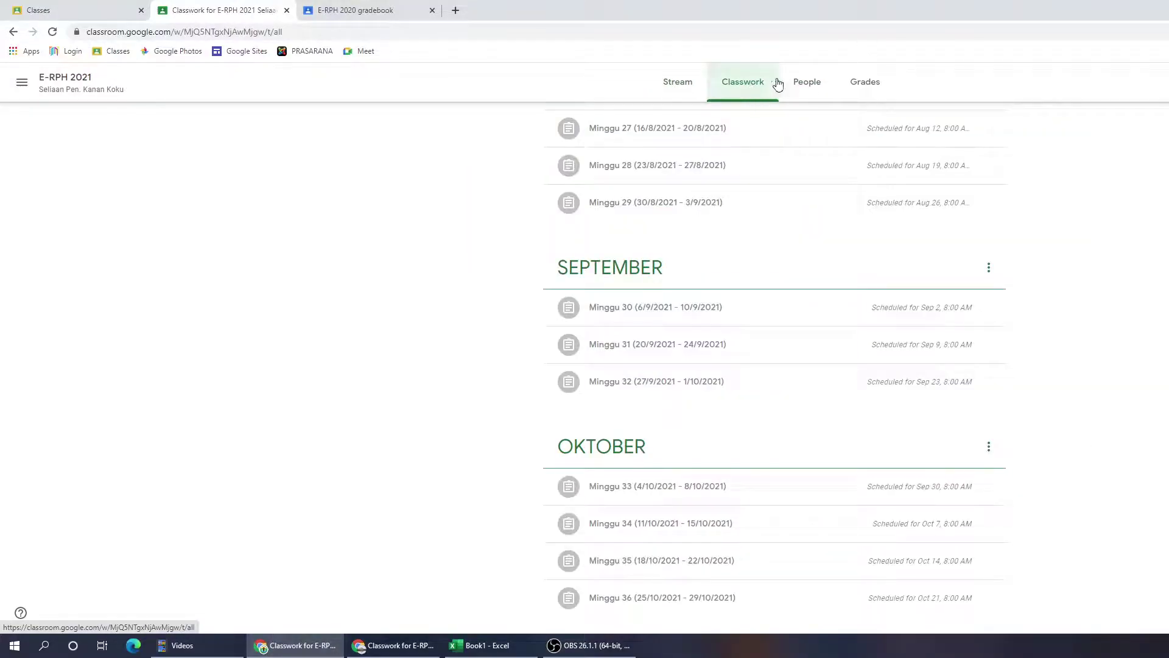
{"action": "left_click", "coordinate": [796, 84]}
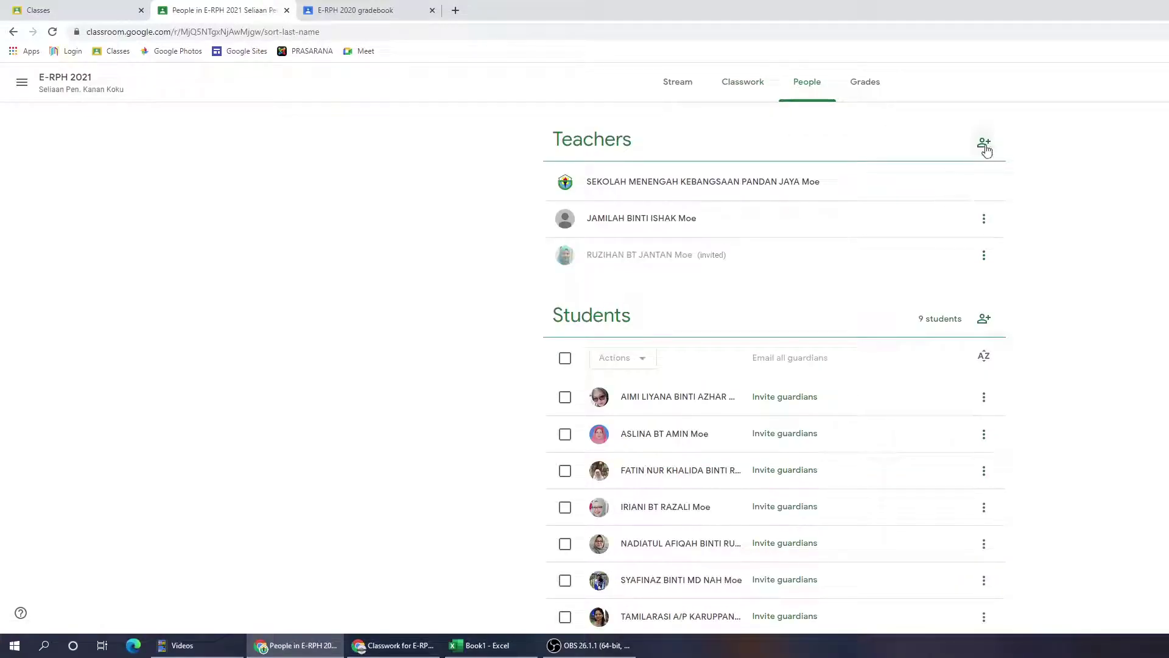
{"action": "left_click", "coordinate": [985, 146]}
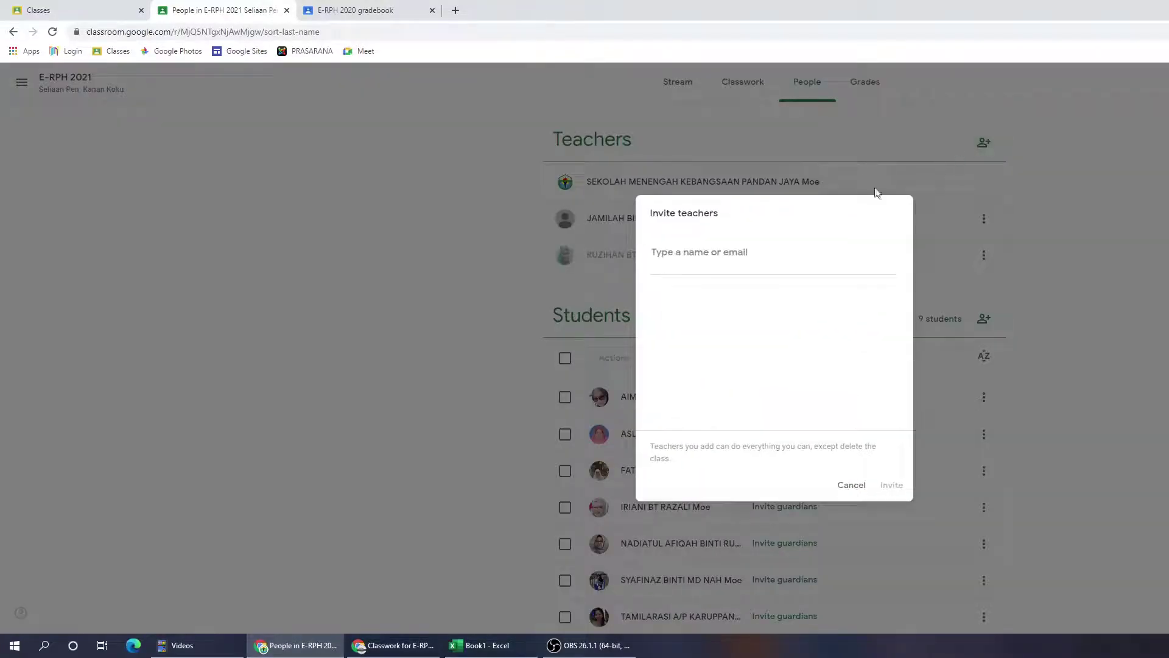
{"action": "left_click", "coordinate": [717, 254]}
{"action": "type", "text": "JAMI"}
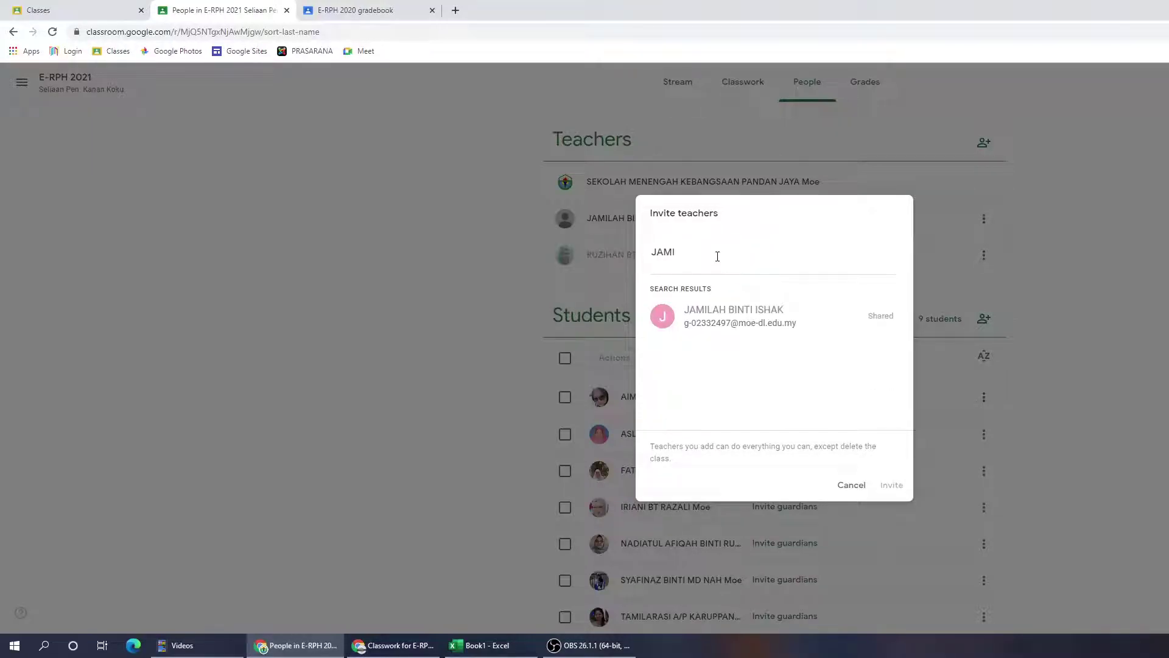
{"action": "left_click", "coordinate": [850, 485]}
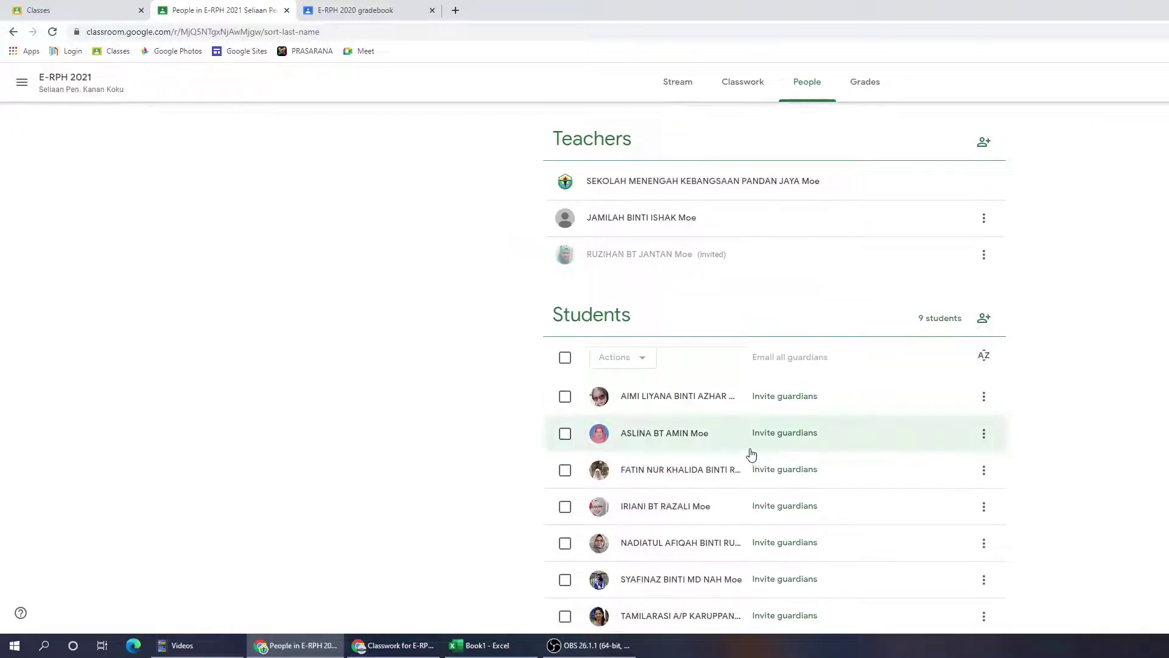
Display the Seliaan Pen. Kanan Koku class code enlarged, copy the class invite link and close the code display.
{"action": "scroll", "coordinate": [751, 454], "scroll_direction": "down", "scroll_amount": 2}
{"action": "scroll", "coordinate": [712, 378], "scroll_direction": "up", "scroll_amount": 2}
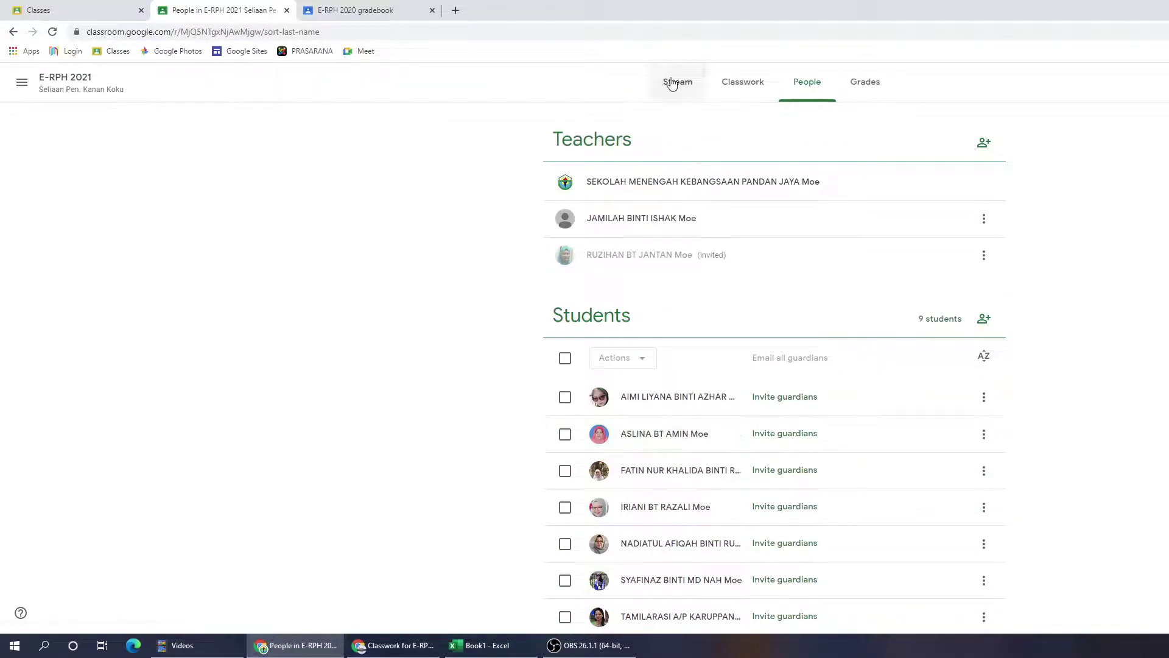
{"action": "left_click", "coordinate": [672, 84]}
{"action": "left_click", "coordinate": [575, 188]}
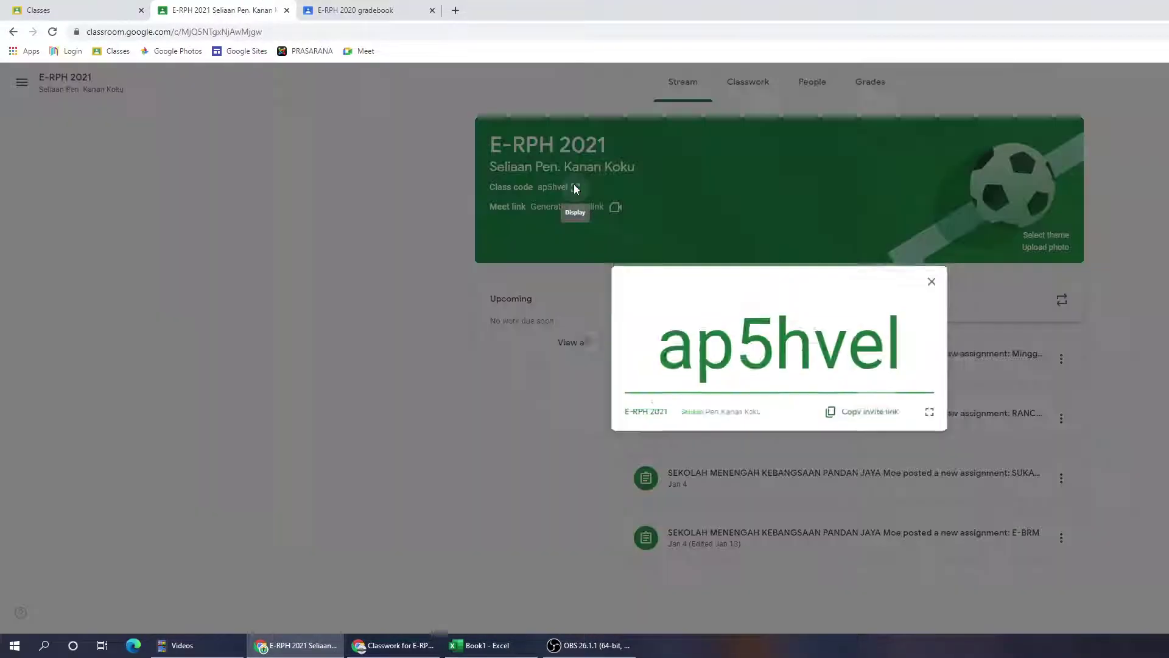
{"action": "left_click_drag", "start_coordinate": [651, 358], "coordinate": [917, 363]}
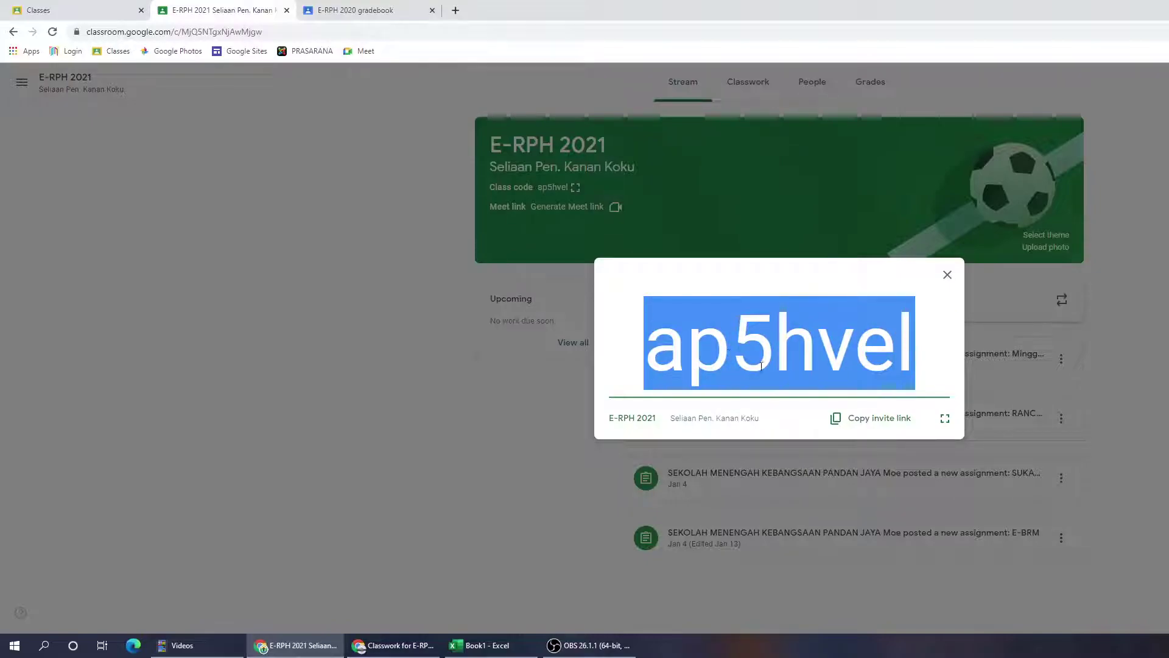
{"action": "left_click", "coordinate": [883, 420]}
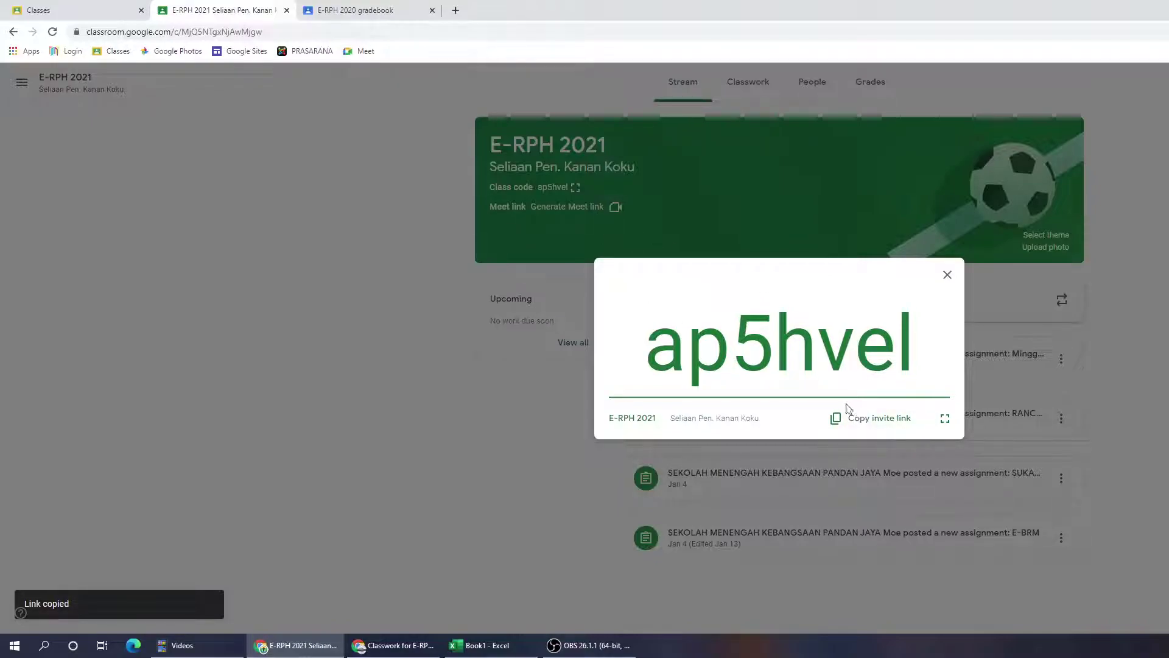
{"action": "left_click", "coordinate": [328, 224]}
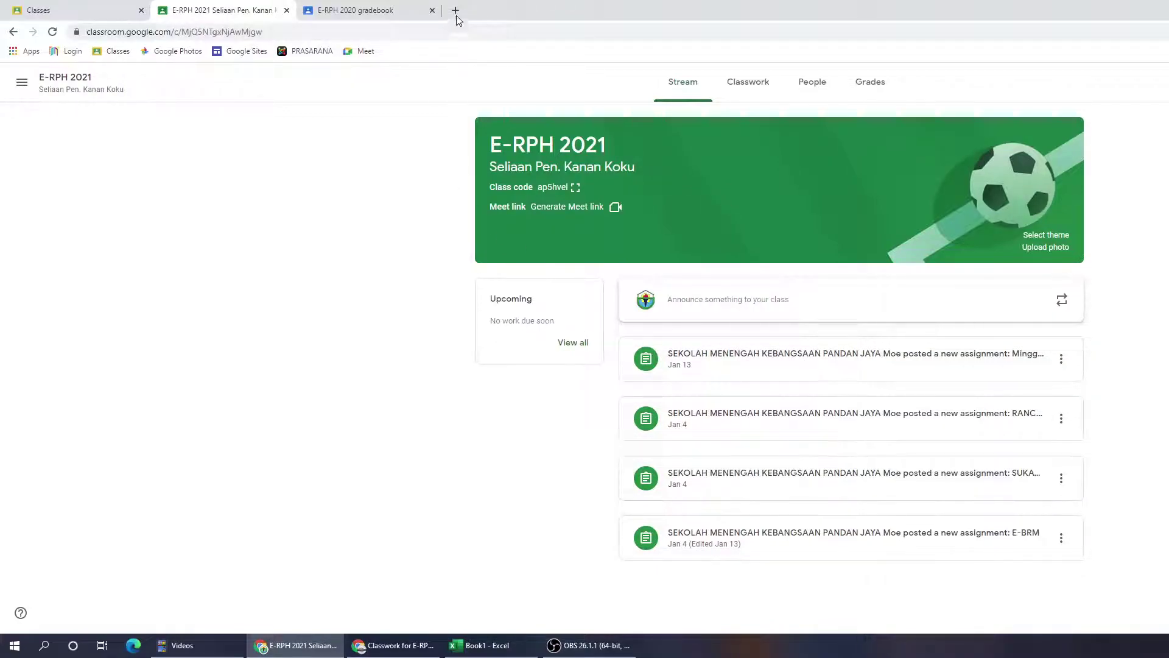
Start a new class from the Classes overview with the name E-RPH 2021 and the section Seliaan Youtube.
{"action": "left_click", "coordinate": [85, 14]}
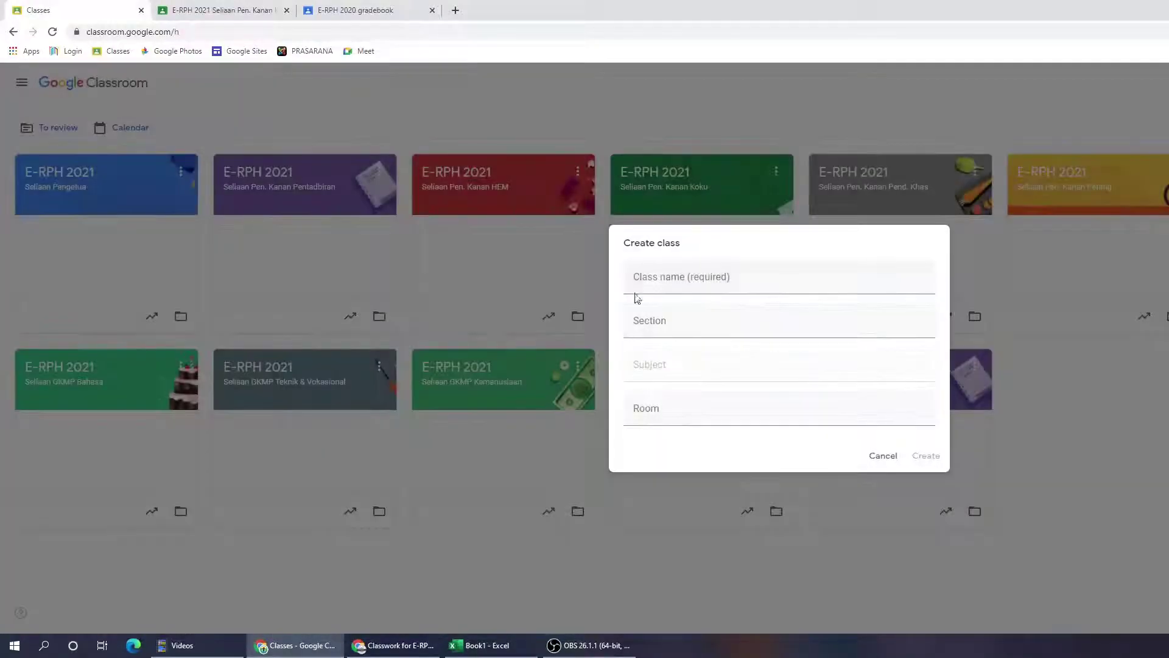
{"action": "left_click", "coordinate": [645, 278]}
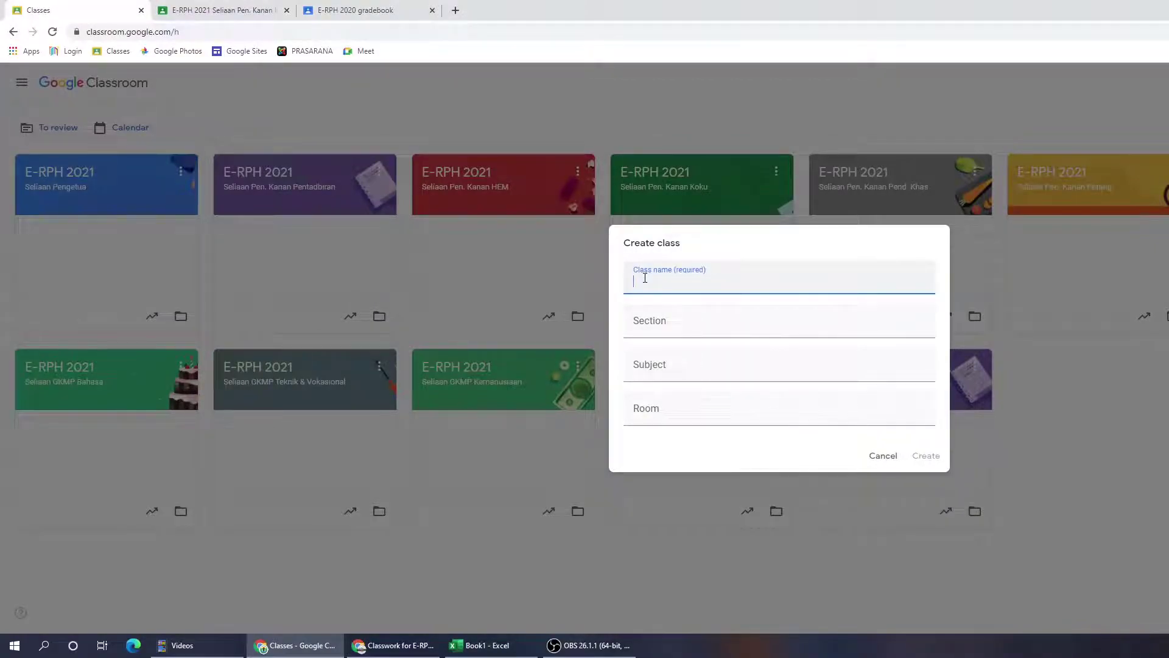
{"action": "type", "text": "e-RPH 2021"}
{"action": "left_click", "coordinate": [654, 321]}
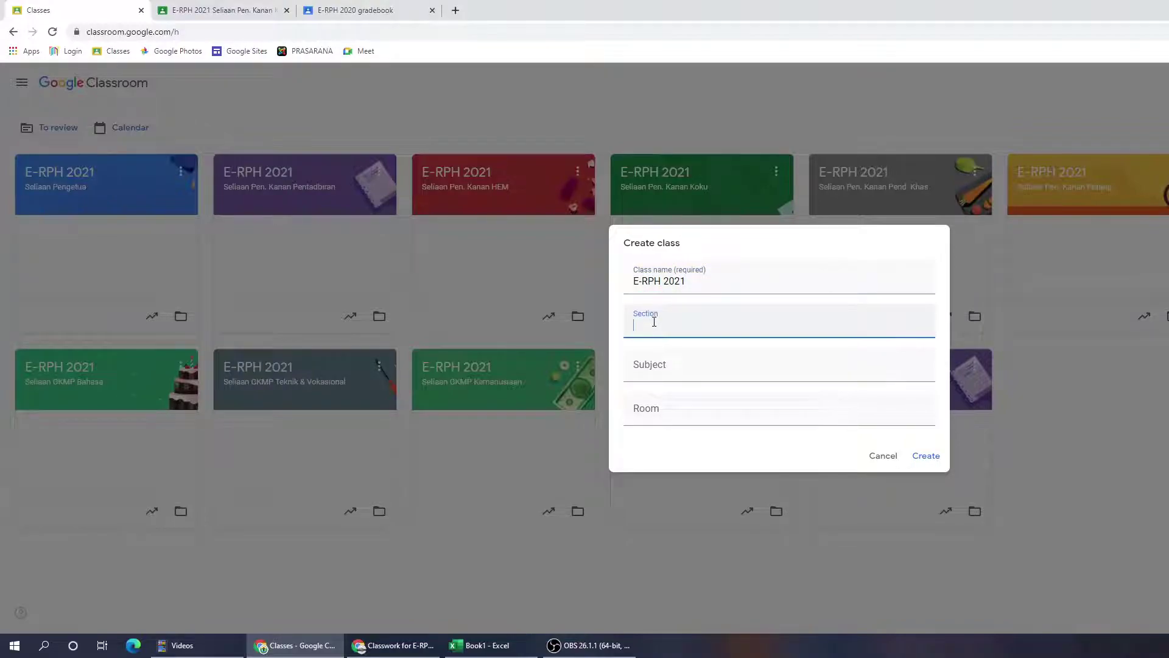
{"action": "type", "text": "Seliaan Youtube"}
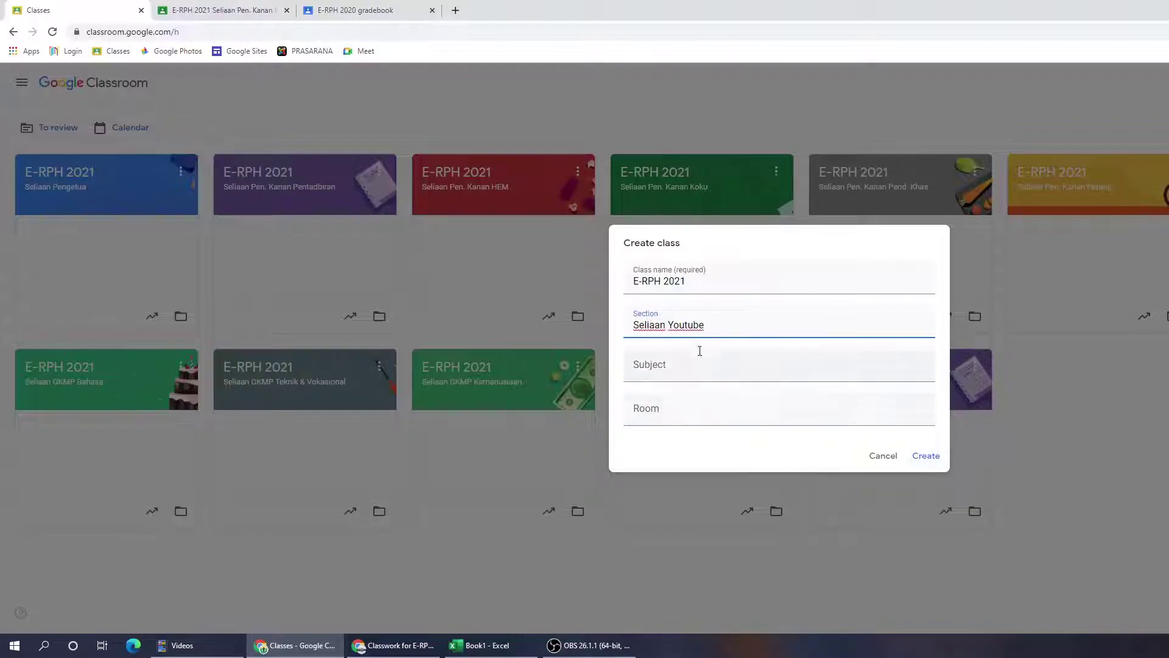
Change the new class's section to Seliaan PPD and create the class.
{"action": "left_click_drag", "start_coordinate": [712, 327], "coordinate": [669, 327]}
{"action": "type", "text": "PPD"}
{"action": "left_click", "coordinate": [923, 459]}
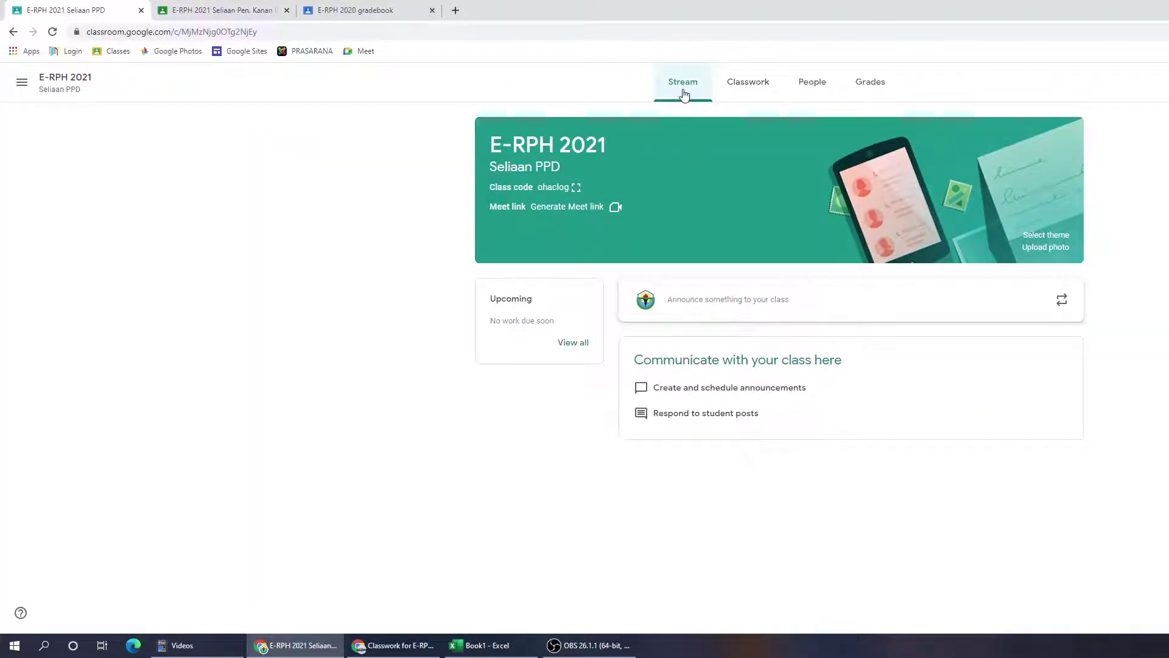
Look through the Classwork, People and Grades pages of the Seliaan PPD class and return to Classwork.
{"action": "left_click", "coordinate": [759, 87]}
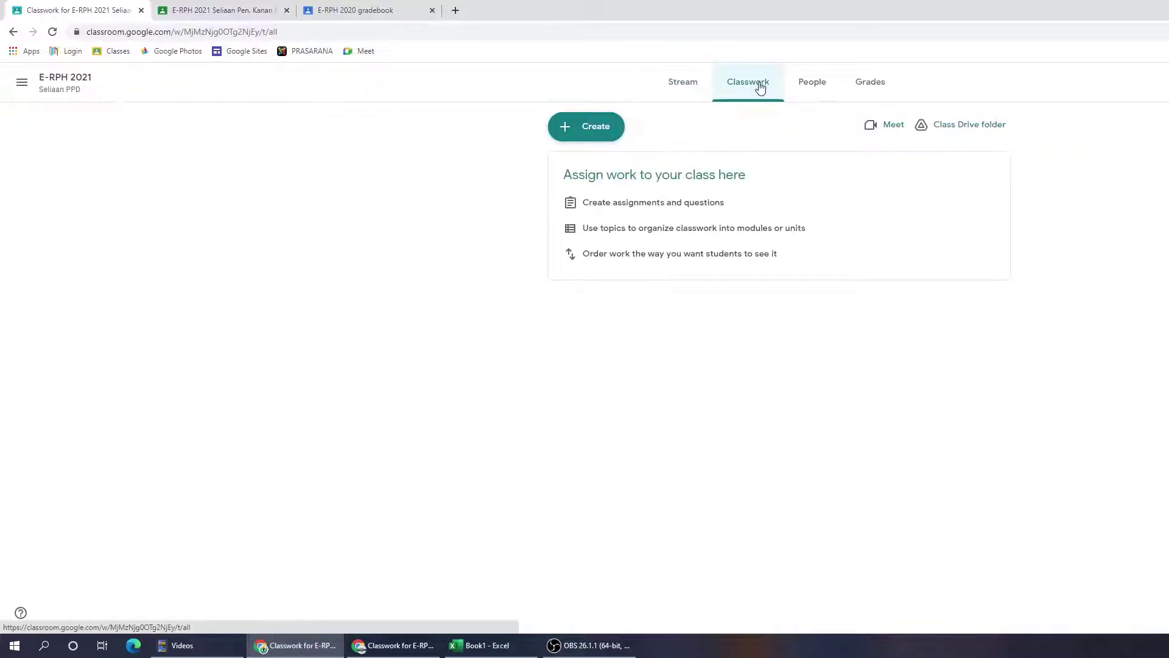
{"action": "left_click", "coordinate": [799, 96]}
{"action": "left_click", "coordinate": [858, 92]}
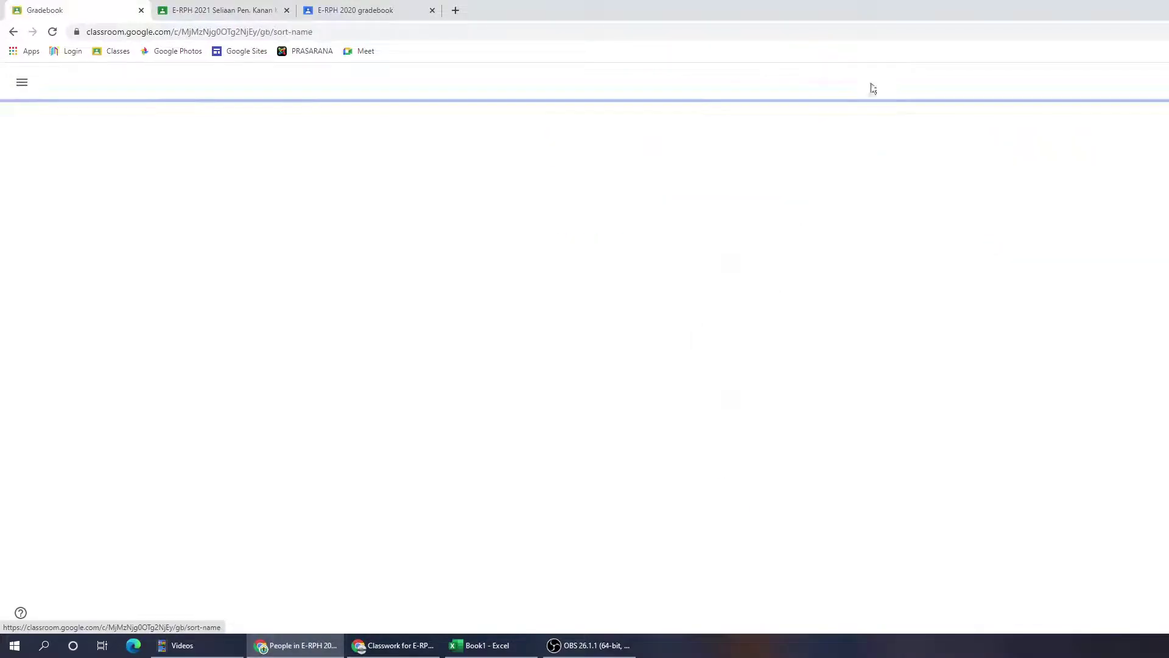
{"action": "left_click", "coordinate": [771, 85]}
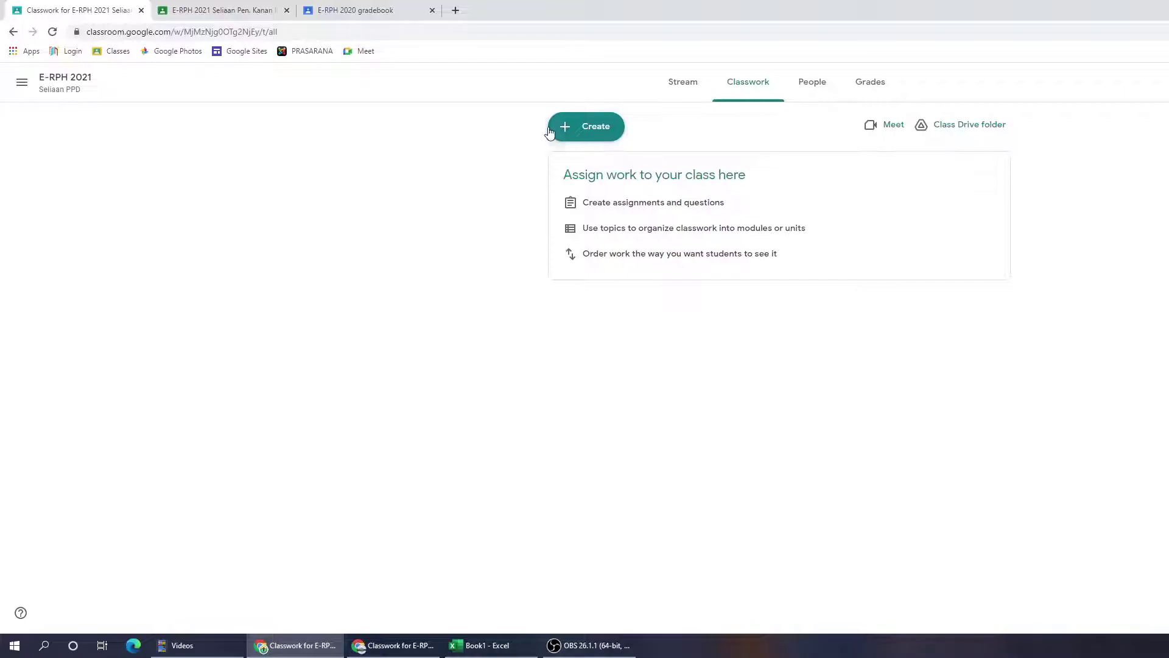
Examine how topics and assignments are organized in the Classwork of the Seliaan Pen. Kanan Koku class.
{"action": "left_click", "coordinate": [231, 11]}
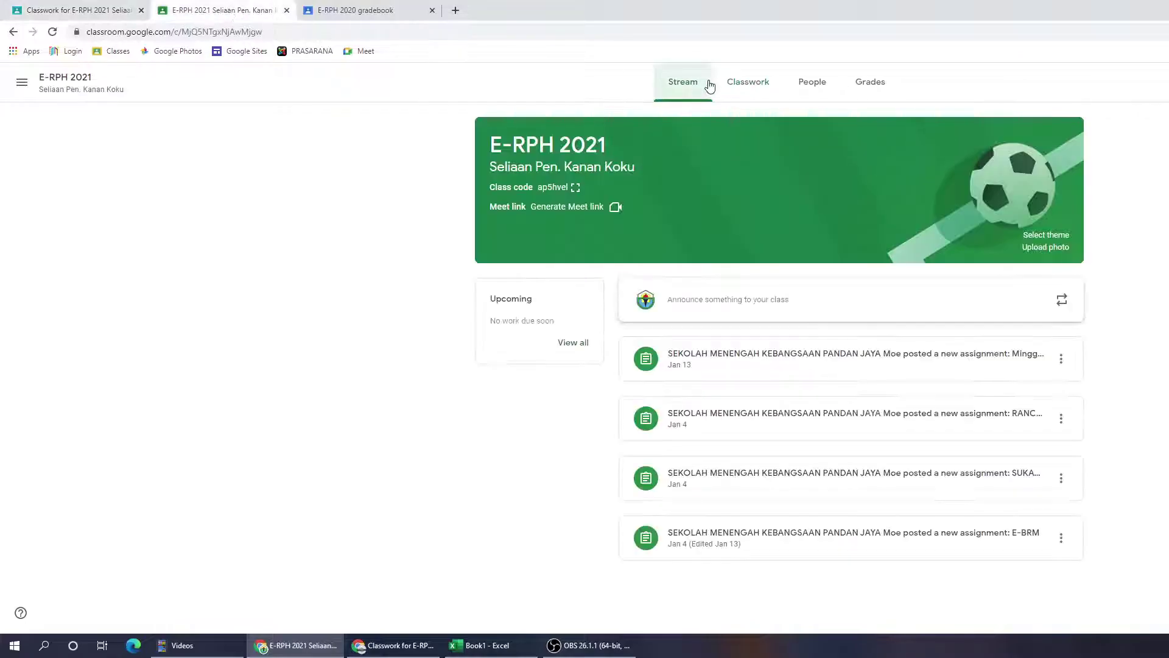
{"action": "left_click", "coordinate": [748, 82]}
{"action": "scroll", "coordinate": [792, 274], "scroll_direction": "up", "scroll_amount": 10}
{"action": "scroll", "coordinate": [813, 307], "scroll_direction": "up", "scroll_amount": 15}
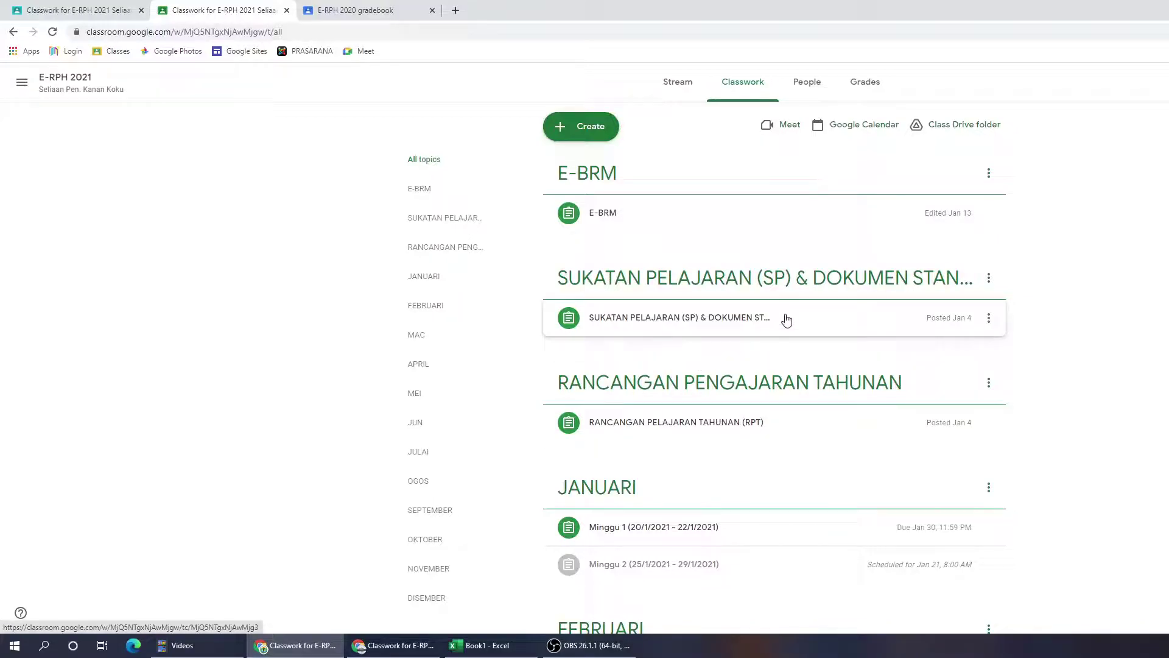
{"action": "scroll", "coordinate": [718, 323], "scroll_direction": "down", "scroll_amount": 4}
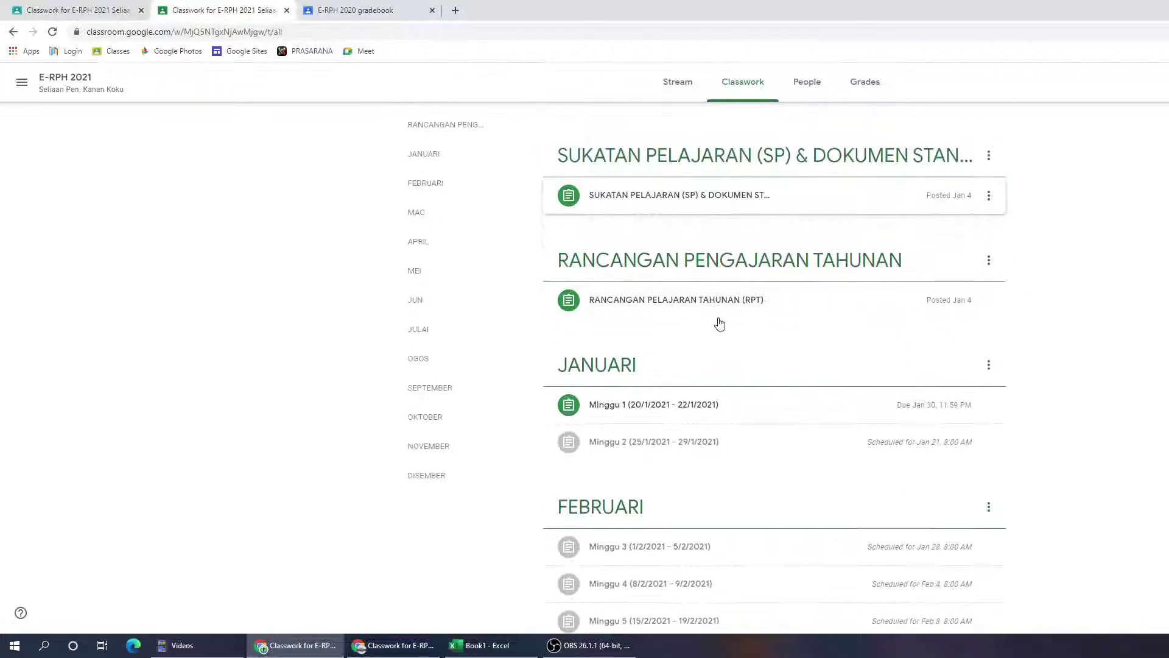
{"action": "scroll", "coordinate": [723, 341], "scroll_direction": "up", "scroll_amount": 4}
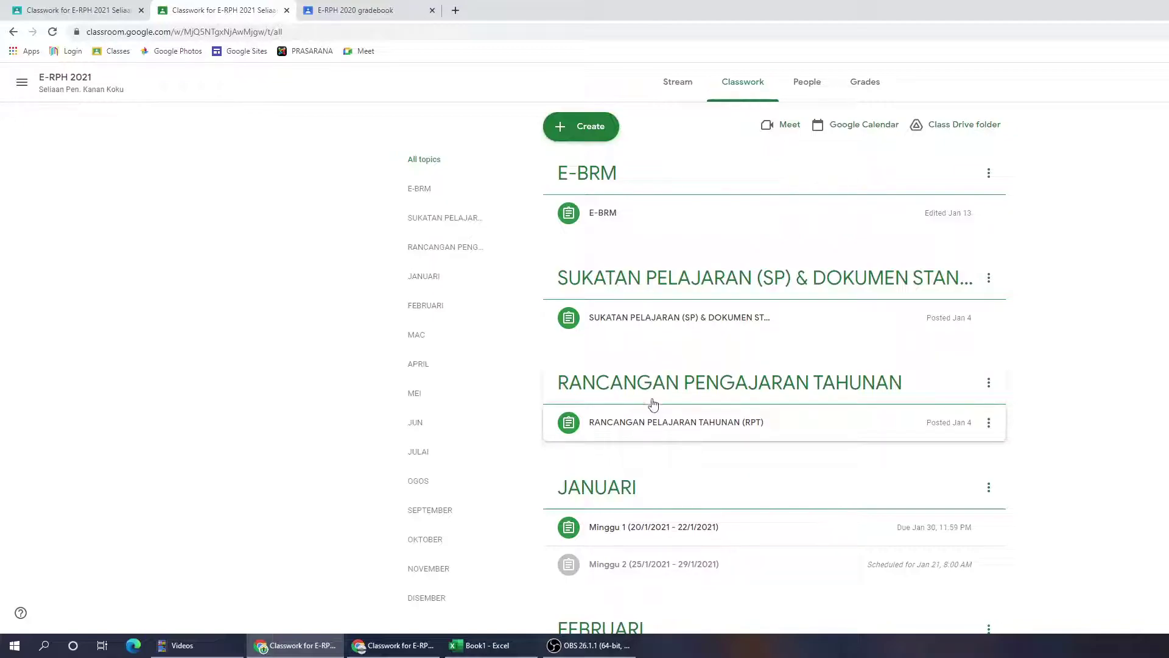
Expand the E-BRM assignment, look through the pages of its attached E-BRM 2021 (Blank).pptx, and close the preview.
{"action": "left_click", "coordinate": [595, 217]}
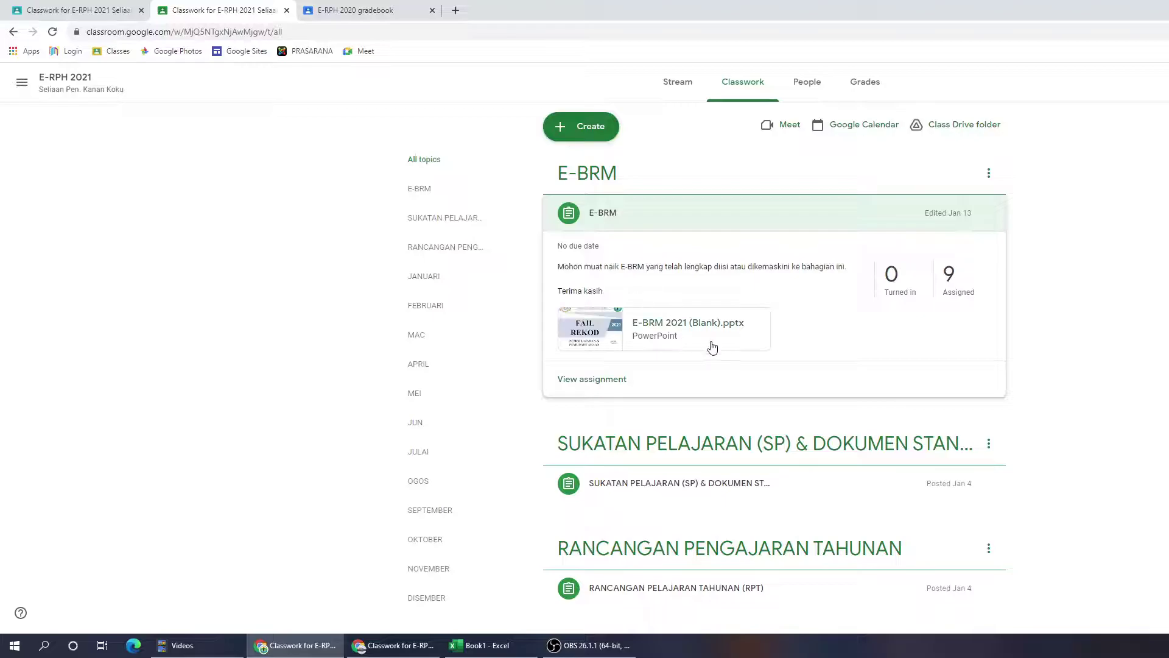
{"action": "left_click", "coordinate": [663, 323]}
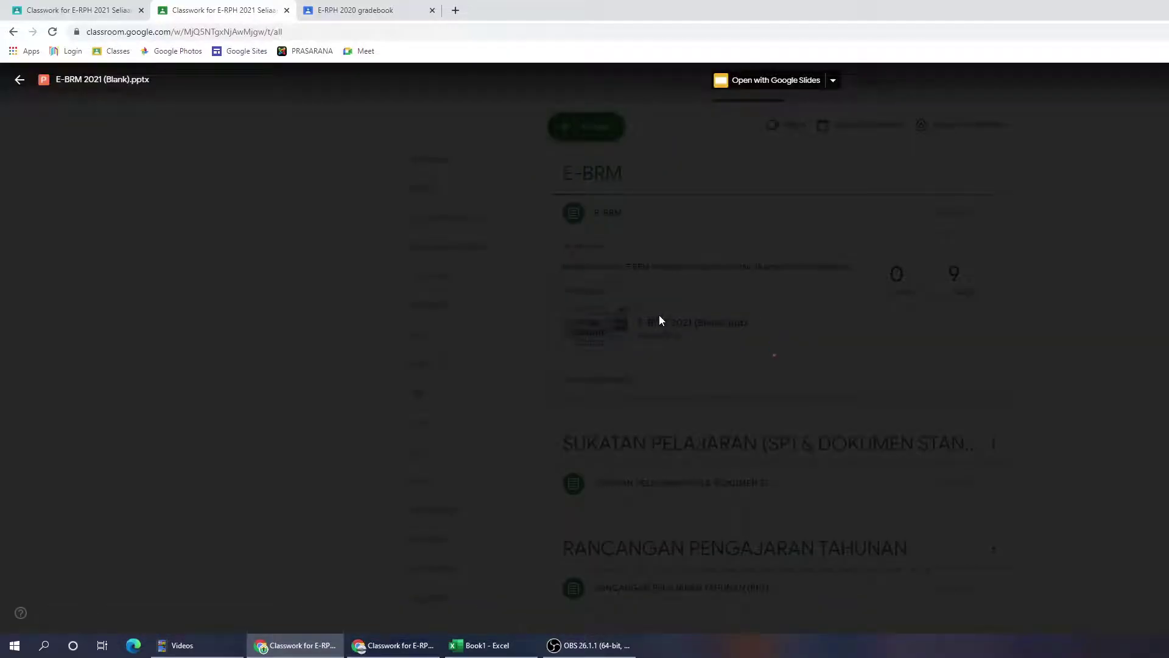
{"action": "scroll", "coordinate": [725, 271], "scroll_direction": "down", "scroll_amount": 1}
{"action": "scroll", "coordinate": [737, 250], "scroll_direction": "up", "scroll_amount": 1}
{"action": "scroll", "coordinate": [740, 247], "scroll_direction": "down", "scroll_amount": 1}
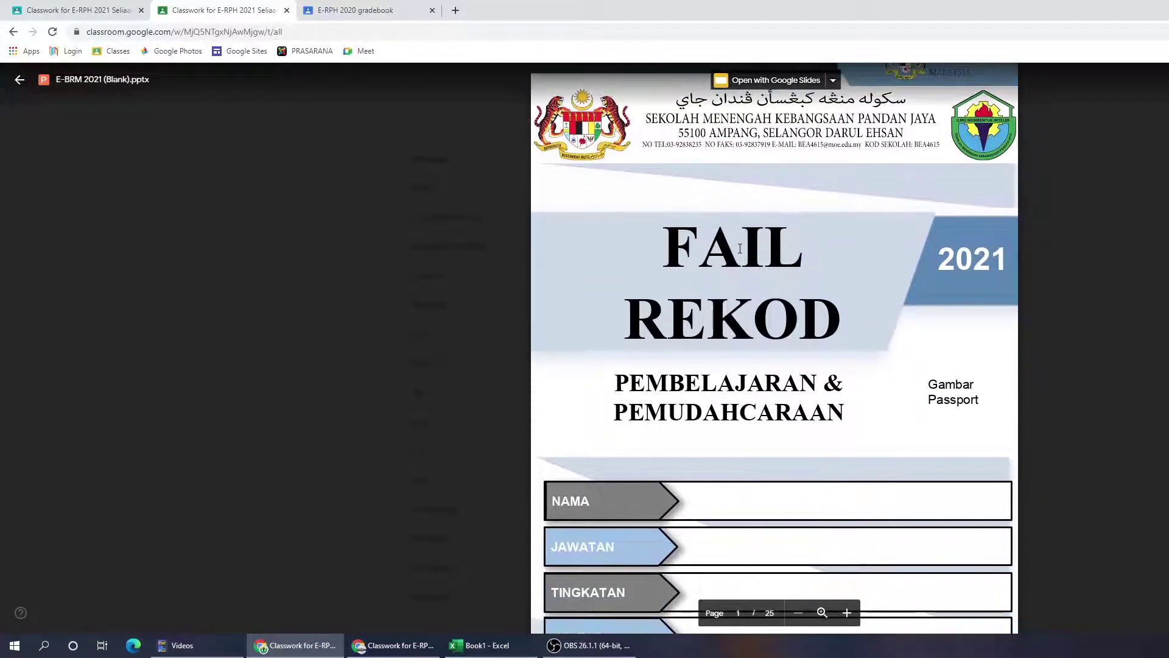
{"action": "scroll", "coordinate": [740, 248], "scroll_direction": "down", "scroll_amount": 1}
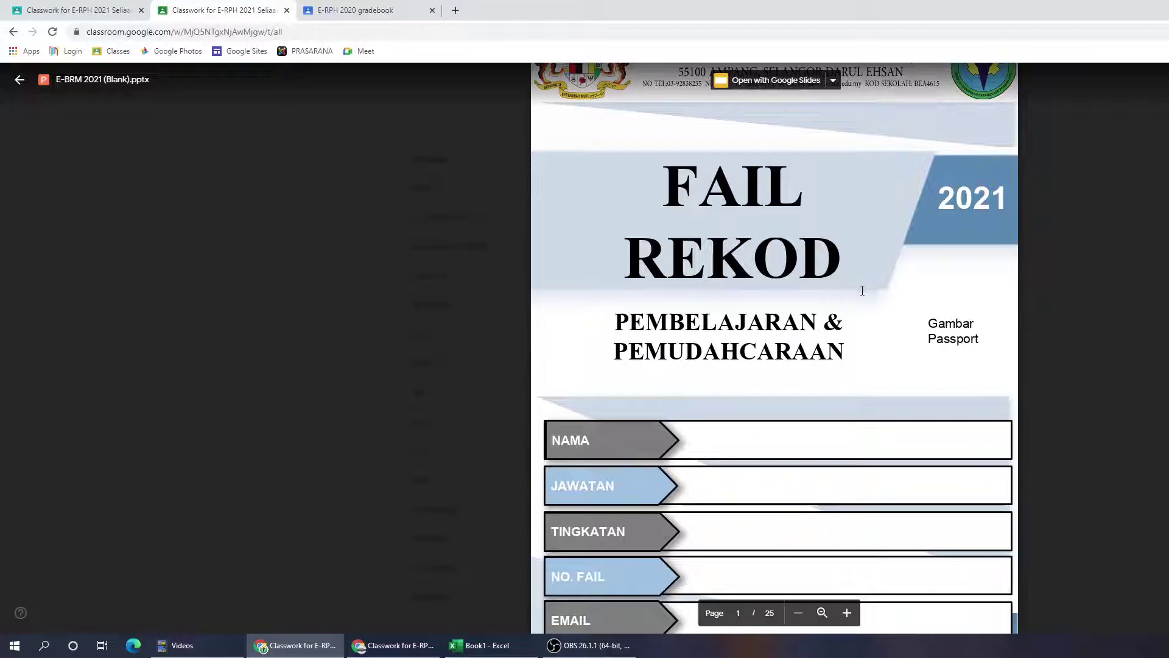
{"action": "scroll", "coordinate": [722, 464], "scroll_direction": "down", "scroll_amount": 4}
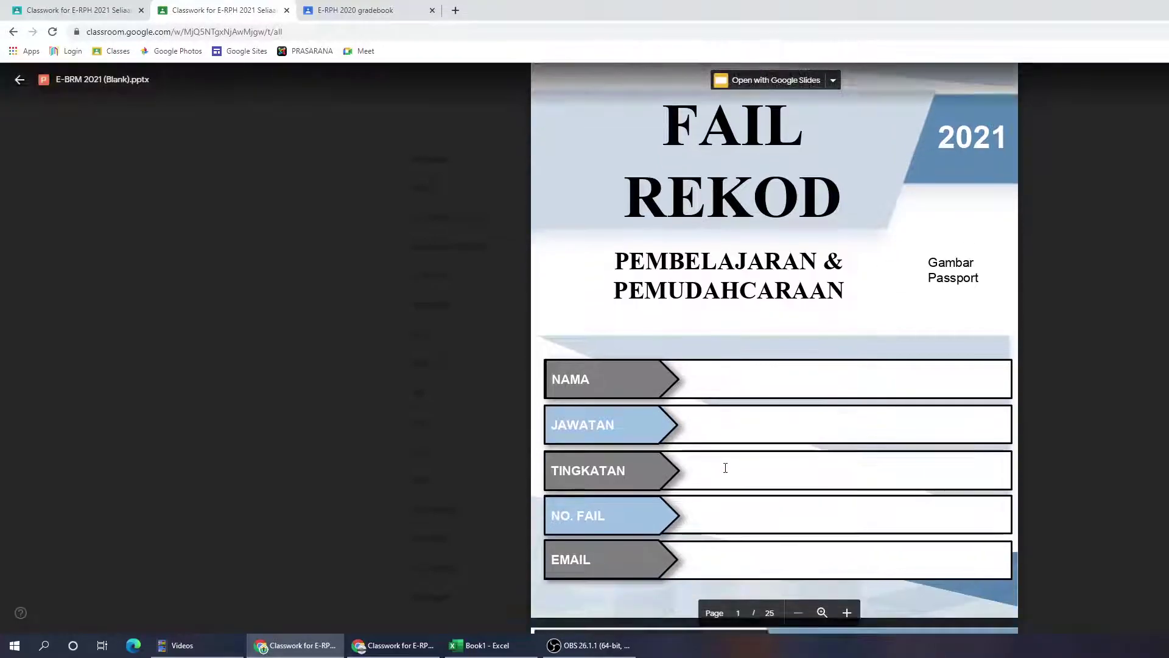
{"action": "scroll", "coordinate": [719, 464], "scroll_direction": "down", "scroll_amount": 5}
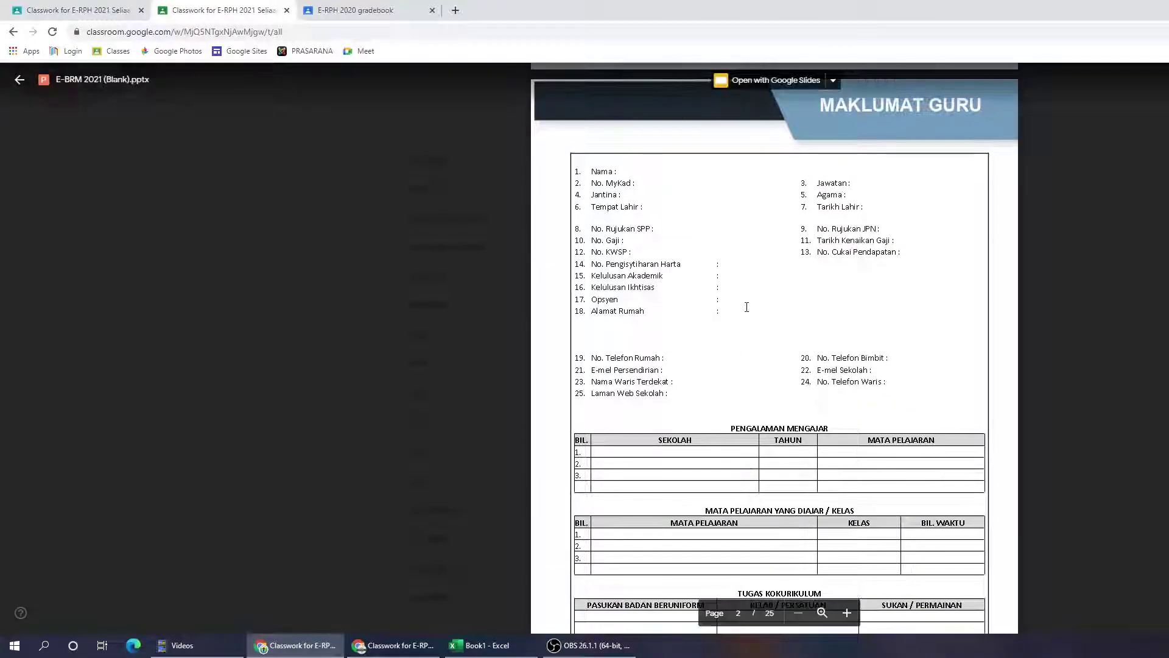
{"action": "scroll", "coordinate": [741, 360], "scroll_direction": "down", "scroll_amount": 2}
{"action": "scroll", "coordinate": [741, 360], "scroll_direction": "down", "scroll_amount": 7}
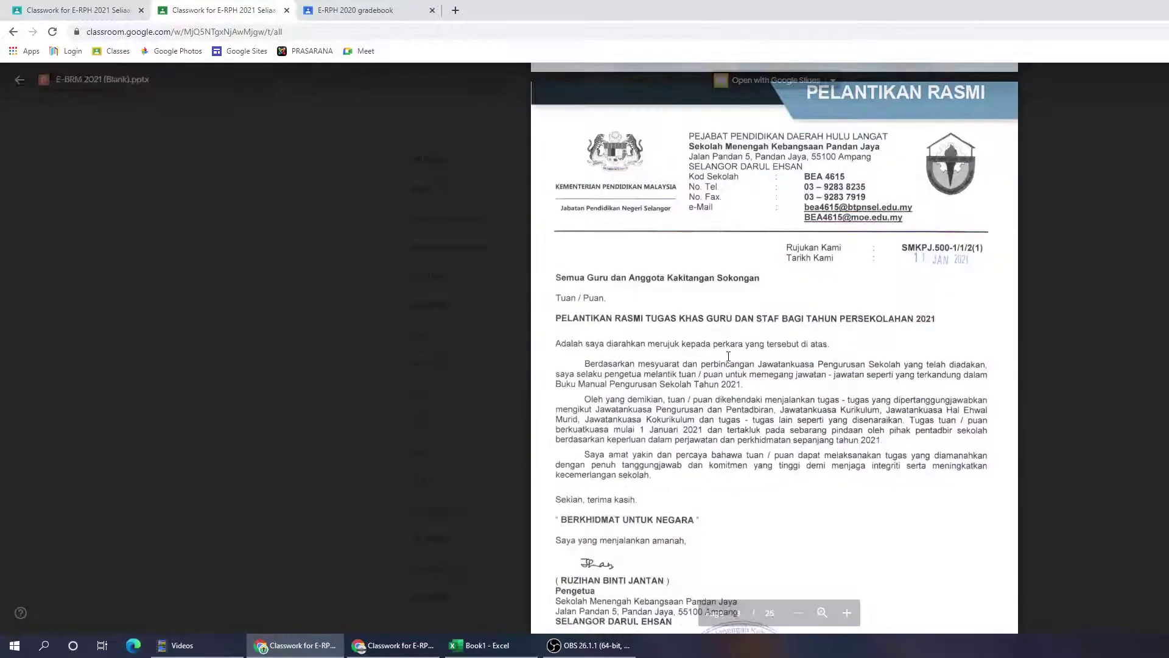
{"action": "scroll", "coordinate": [729, 356], "scroll_direction": "down", "scroll_amount": 2}
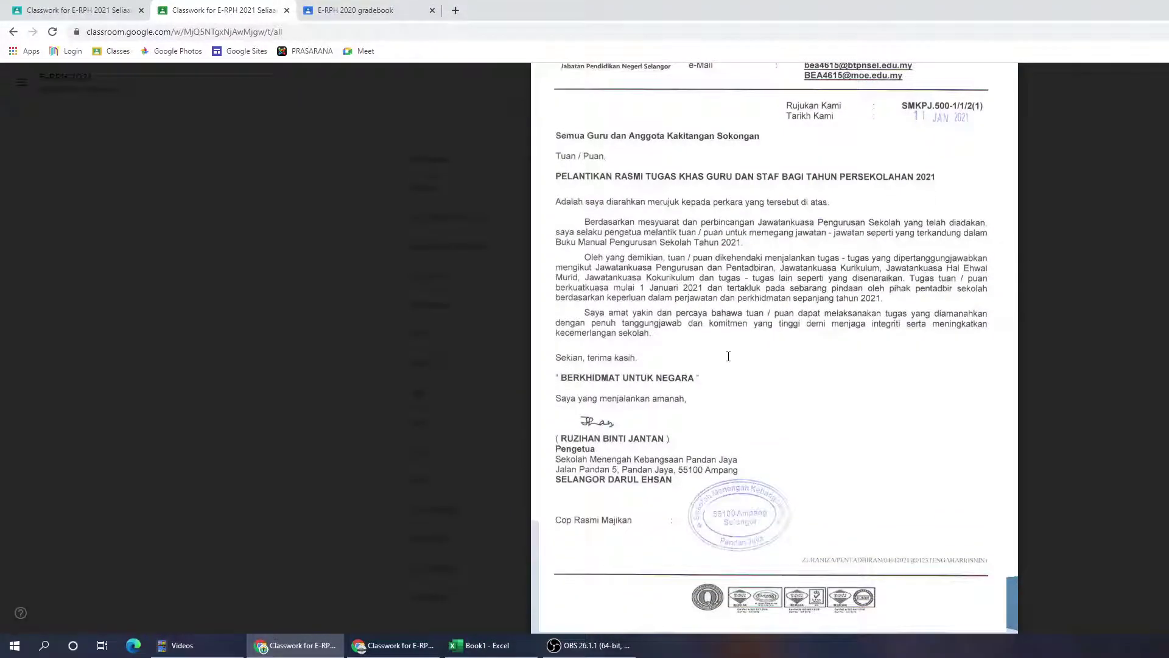
{"action": "scroll", "coordinate": [728, 357], "scroll_direction": "up", "scroll_amount": 1}
{"action": "scroll", "coordinate": [727, 355], "scroll_direction": "down", "scroll_amount": 2}
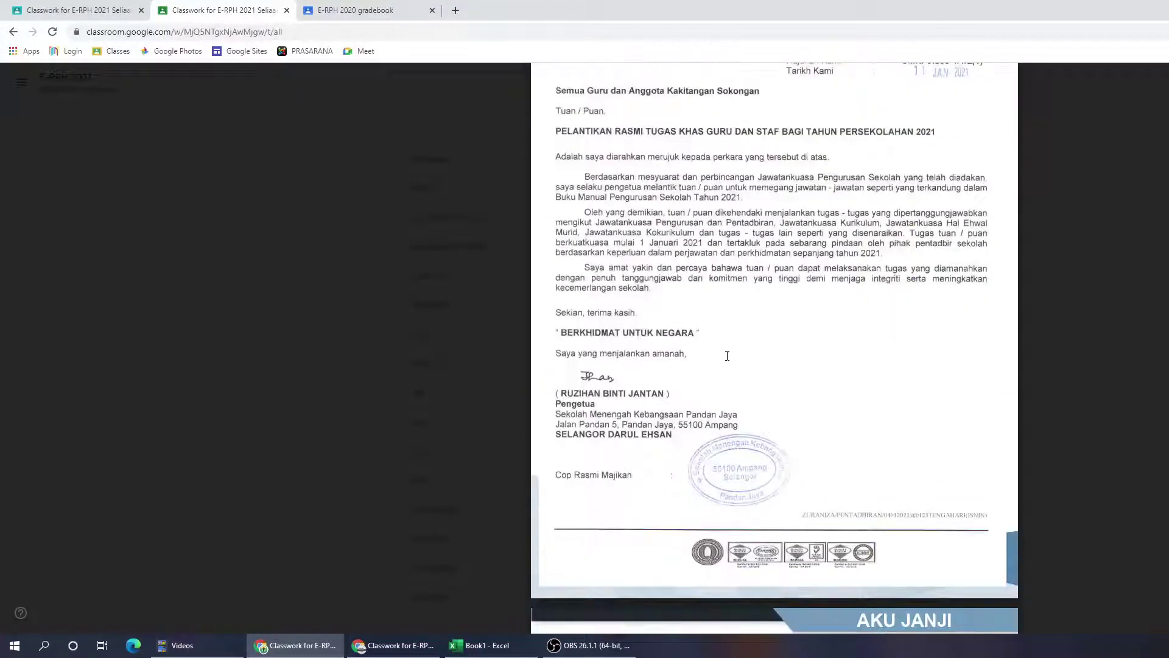
{"action": "scroll", "coordinate": [727, 355], "scroll_direction": "down", "scroll_amount": 9}
{"action": "scroll", "coordinate": [723, 353], "scroll_direction": "down", "scroll_amount": 15}
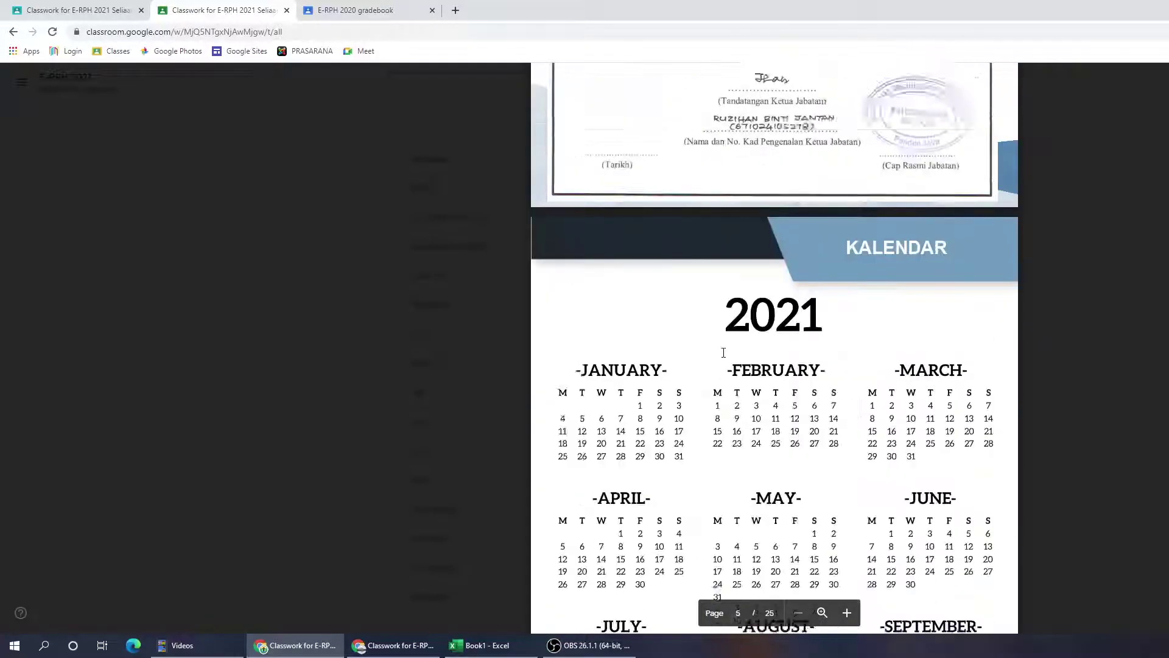
{"action": "scroll", "coordinate": [723, 348], "scroll_direction": "down", "scroll_amount": 18}
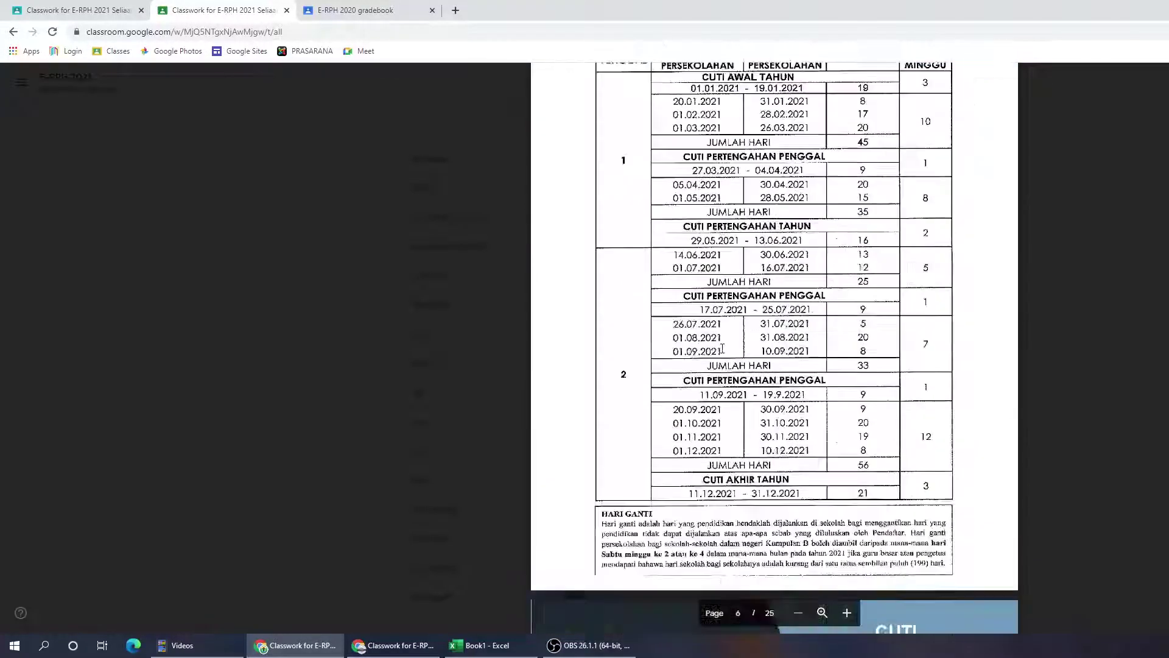
{"action": "scroll", "coordinate": [723, 349], "scroll_direction": "down", "scroll_amount": 20}
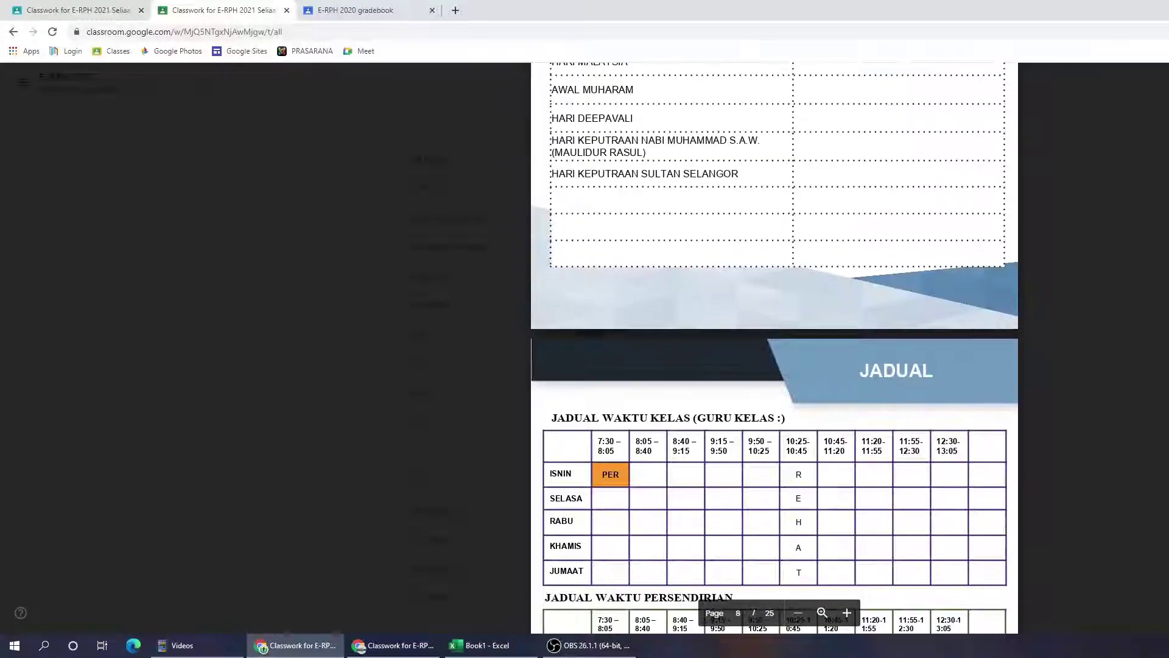
{"action": "scroll", "coordinate": [722, 349], "scroll_direction": "down", "scroll_amount": 8}
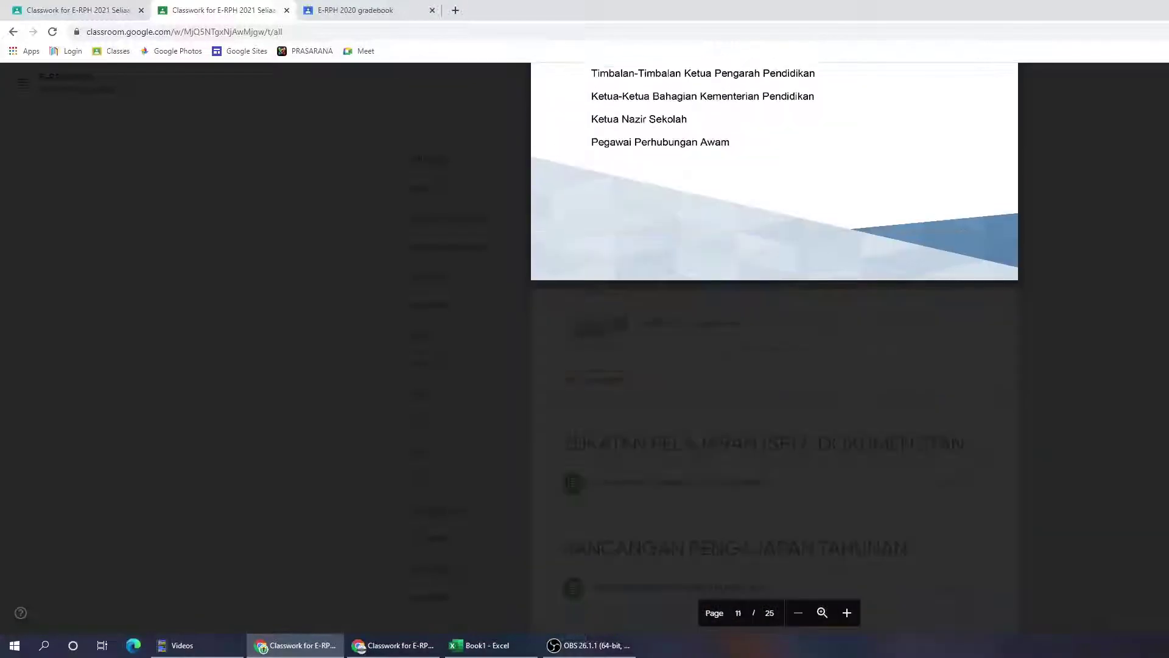
{"action": "left_click", "coordinate": [19, 82]}
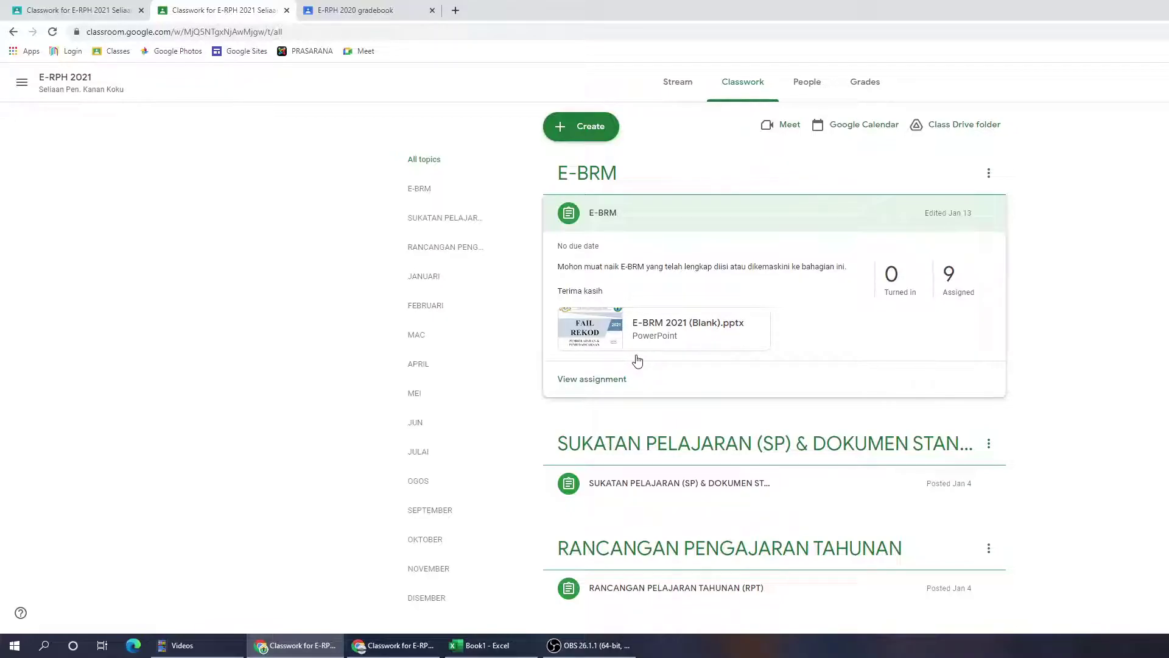
View the SUKATAN PELAJARAN (SP) & DOKUMEN STANDARD topic on its own, and return to the full list of classwork topics.
{"action": "left_click", "coordinate": [648, 454]}
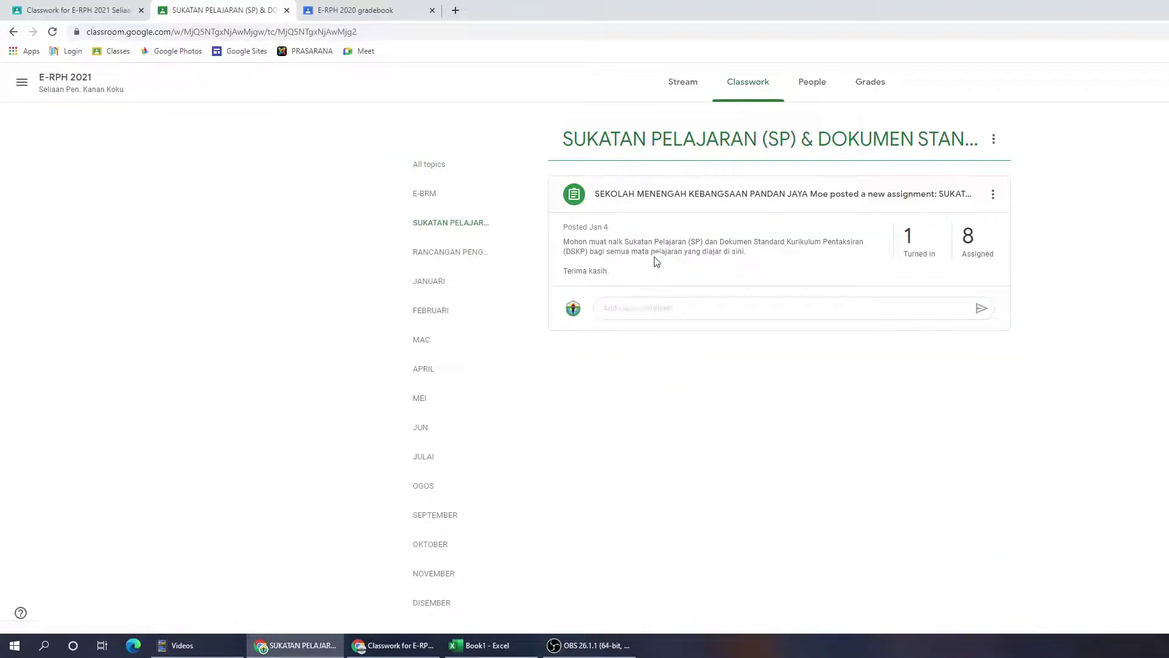
{"action": "left_click", "coordinate": [14, 33]}
{"action": "scroll", "coordinate": [694, 436], "scroll_direction": "down", "scroll_amount": 4}
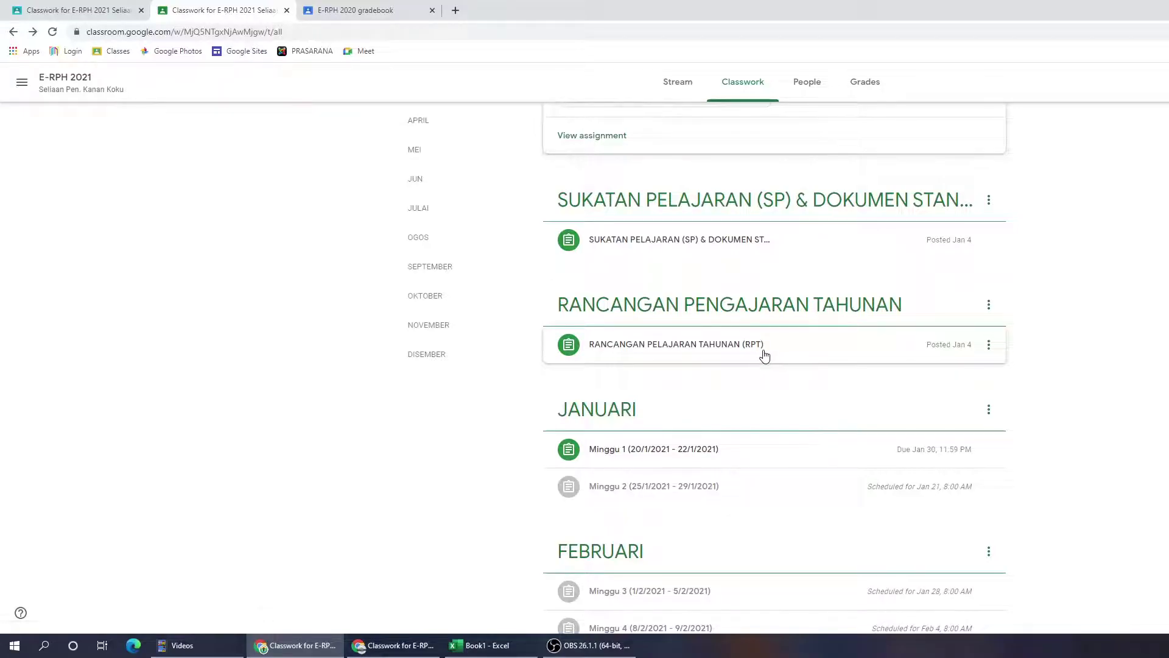
{"action": "scroll", "coordinate": [764, 356], "scroll_direction": "down", "scroll_amount": 2}
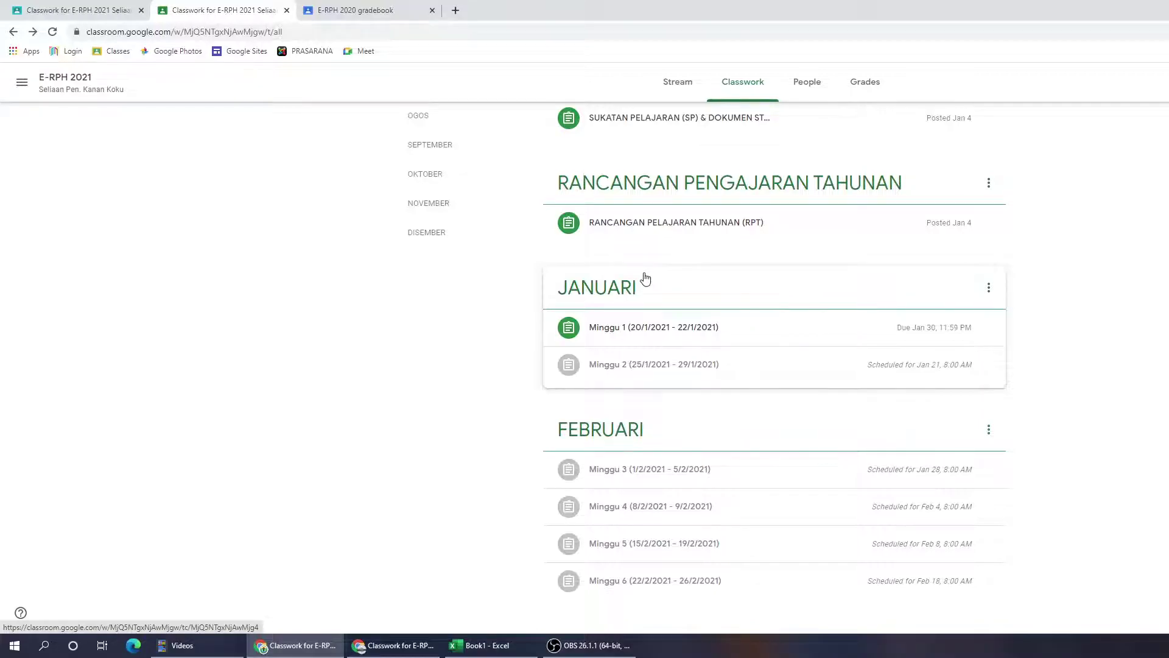
{"action": "scroll", "coordinate": [430, 372], "scroll_direction": "up", "scroll_amount": 5}
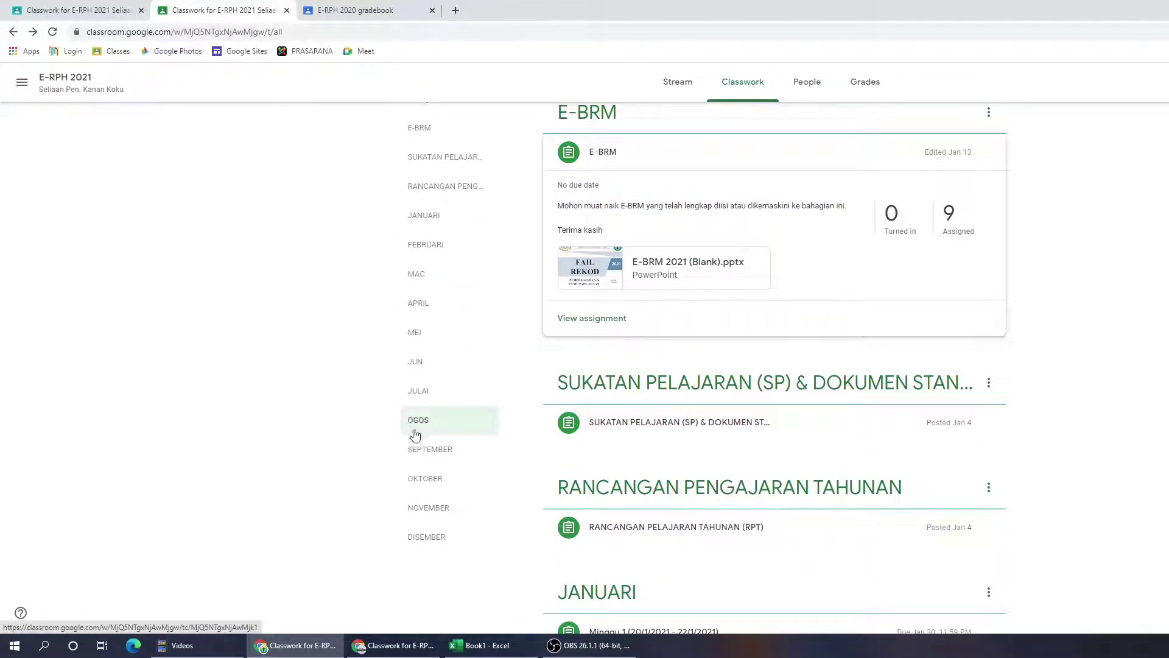
Examine the weekly Minggu assignments under the month topics from JANUARI to JULAI and their scheduled posting dates.
{"action": "scroll", "coordinate": [440, 481], "scroll_direction": "down", "scroll_amount": 2}
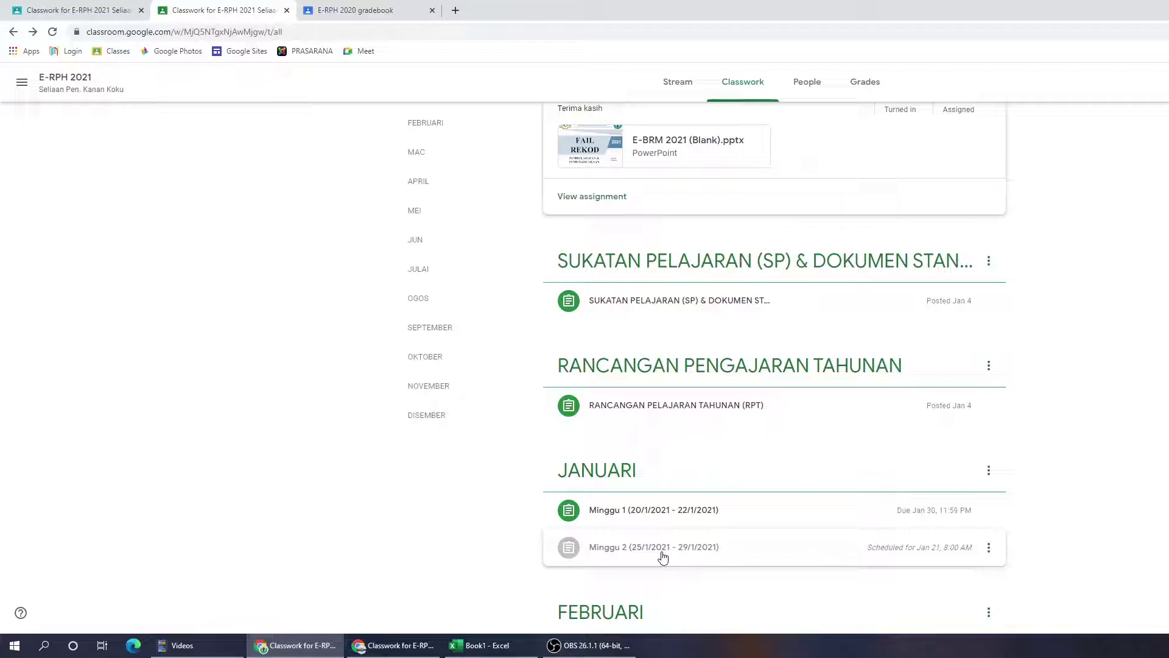
{"action": "scroll", "coordinate": [670, 503], "scroll_direction": "down", "scroll_amount": 2}
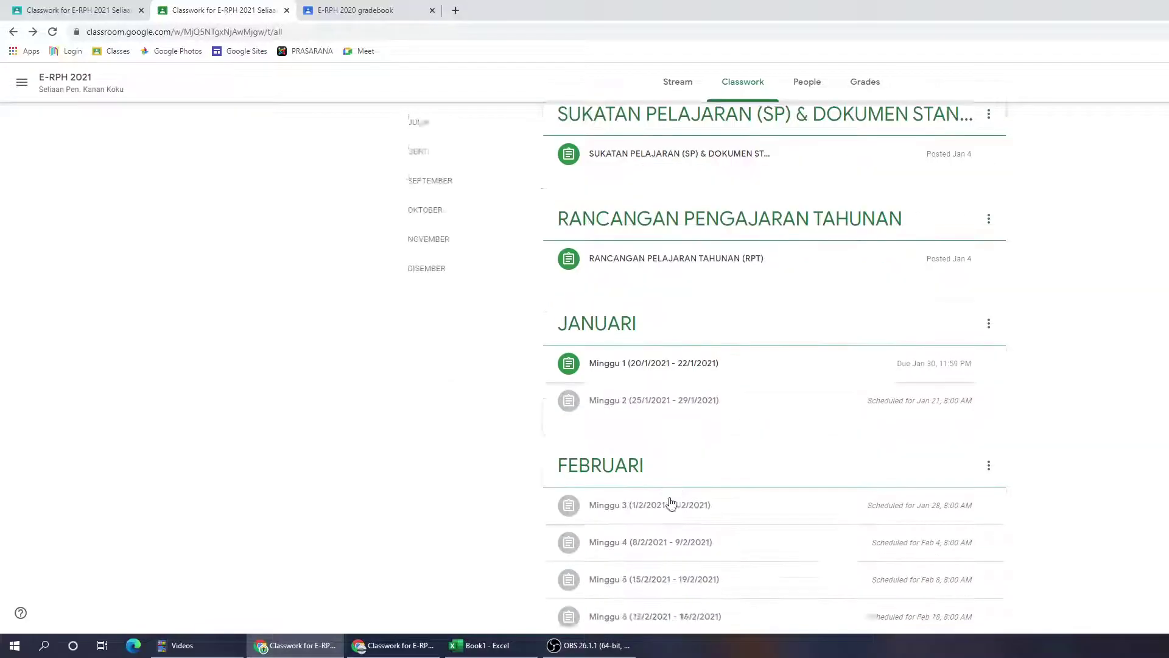
{"action": "scroll", "coordinate": [898, 483], "scroll_direction": "down", "scroll_amount": 2}
{"action": "scroll", "coordinate": [899, 482], "scroll_direction": "down", "scroll_amount": 5}
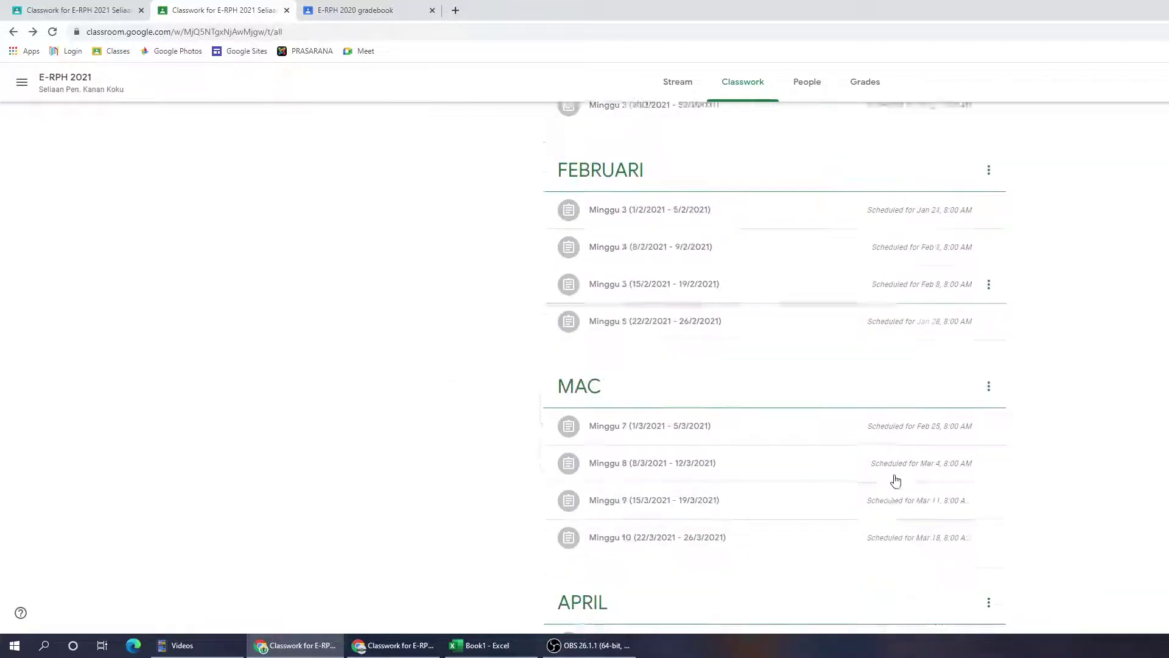
{"action": "scroll", "coordinate": [895, 481], "scroll_direction": "down", "scroll_amount": 1}
{"action": "scroll", "coordinate": [895, 480], "scroll_direction": "down", "scroll_amount": 5}
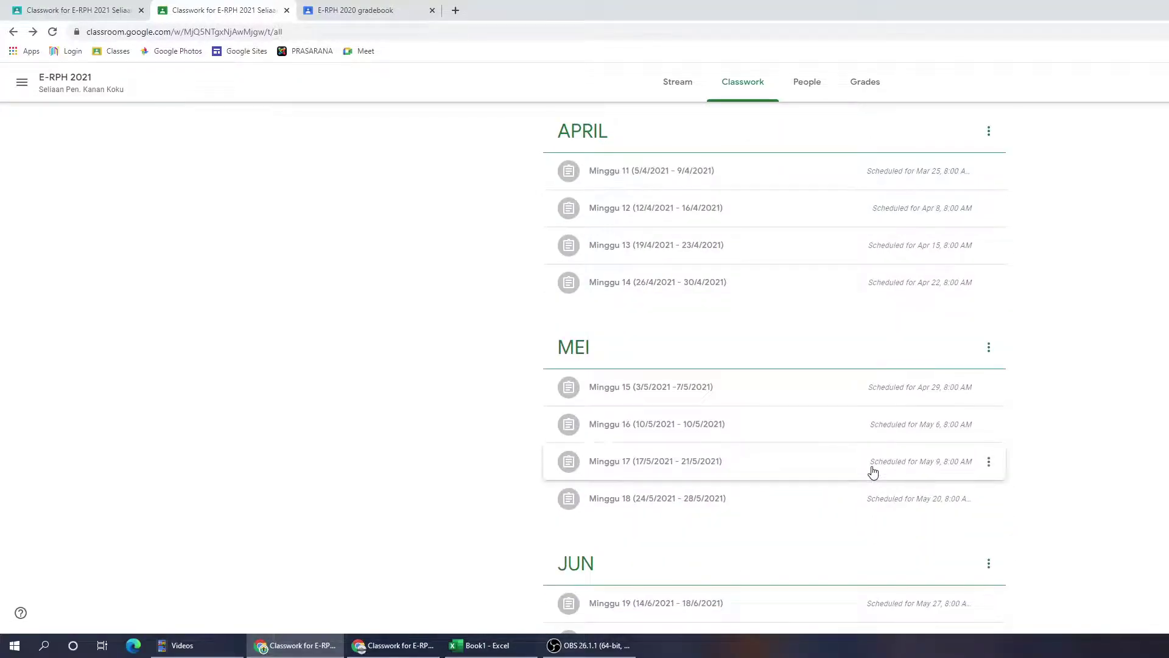
{"action": "scroll", "coordinate": [873, 470], "scroll_direction": "down", "scroll_amount": 3}
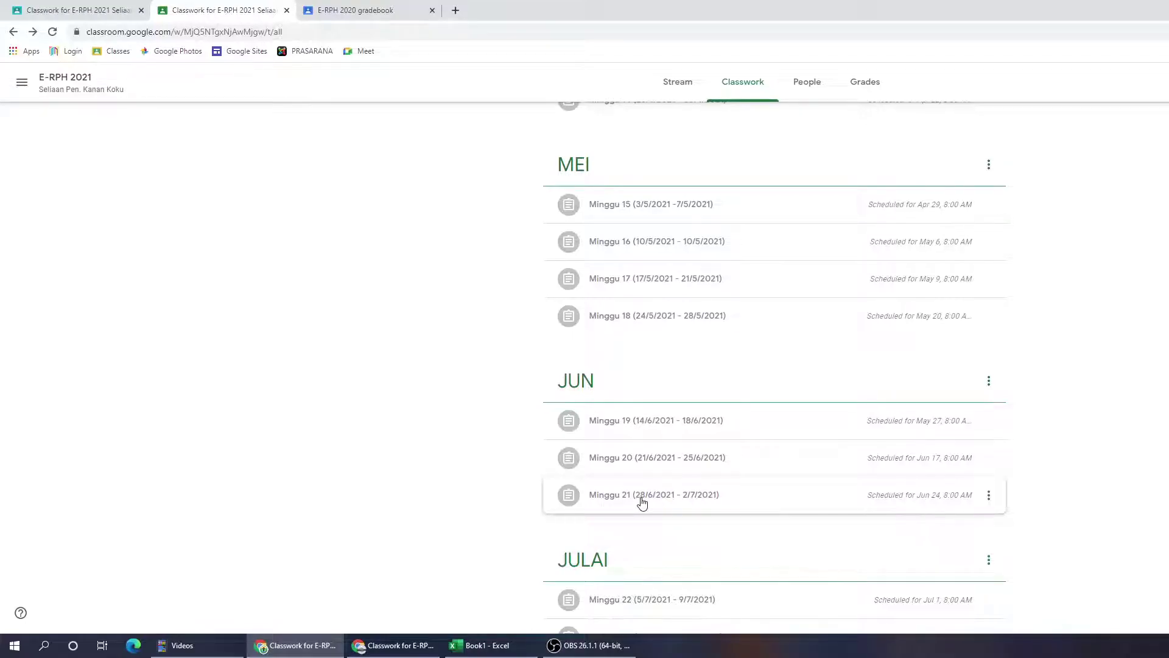
{"action": "scroll", "coordinate": [642, 502], "scroll_direction": "up", "scroll_amount": 20}
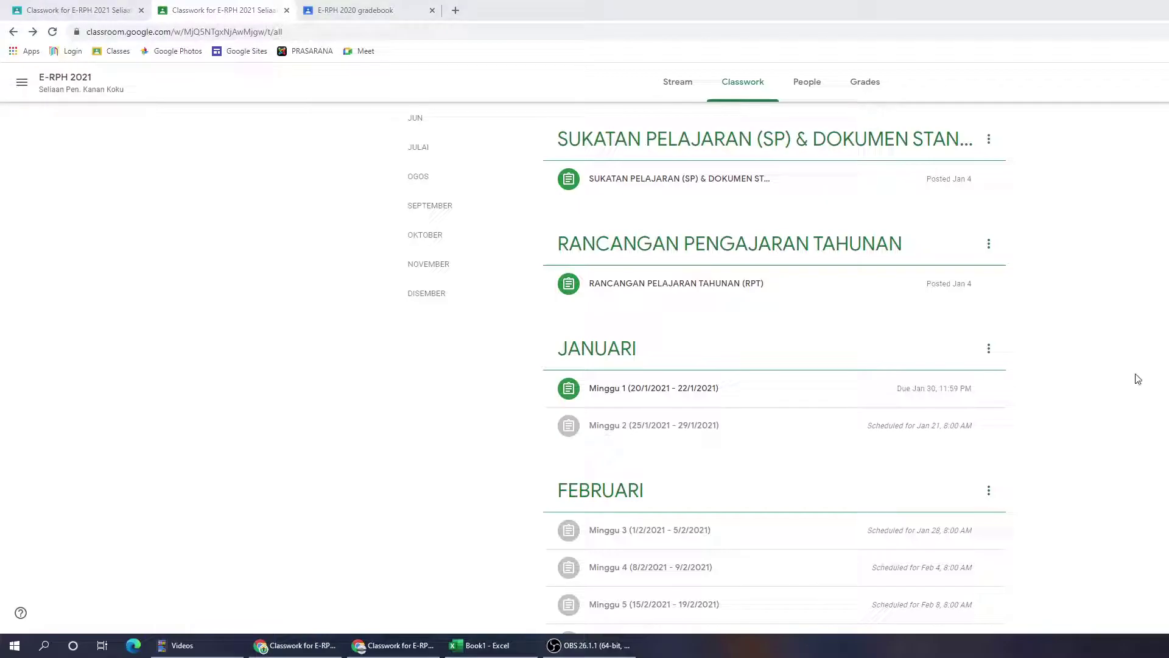
Switch to the Book1 workbook in Excel and review the DUE and SCHEDULE dates planned for MINGGU 1 and MINGGU 2.
{"action": "left_click", "coordinate": [481, 645]}
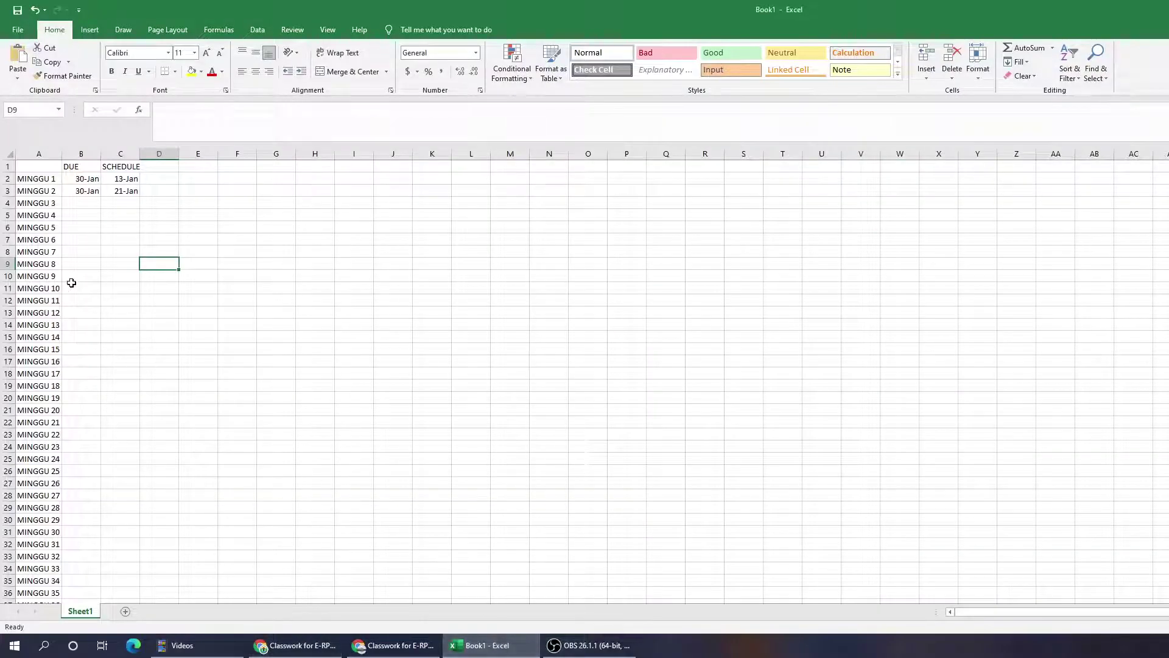
{"action": "left_click", "coordinate": [78, 182]}
{"action": "left_click", "coordinate": [76, 192]}
{"action": "left_click", "coordinate": [47, 179]}
{"action": "left_click", "coordinate": [81, 179]}
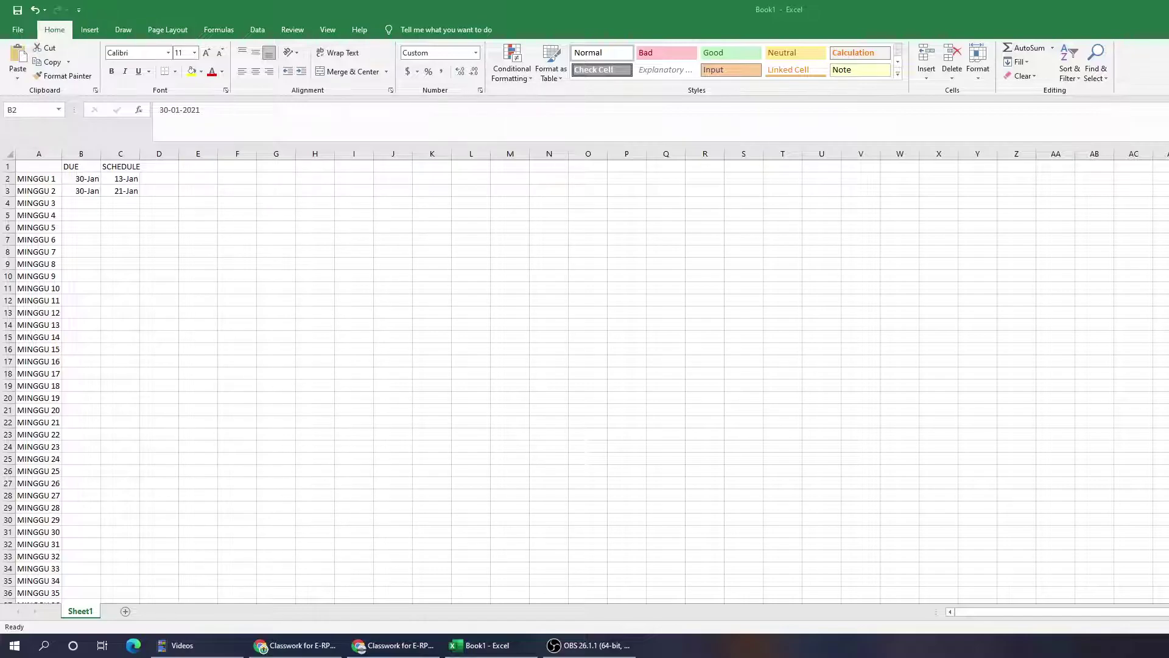
Enter 28-Jan as the SCHEDULE date and 6 feb as the DUE date for MINGGU 3.
{"action": "left_click", "coordinate": [122, 205]}
{"action": "left_click", "coordinate": [126, 203]}
{"action": "type", "text": "2"}
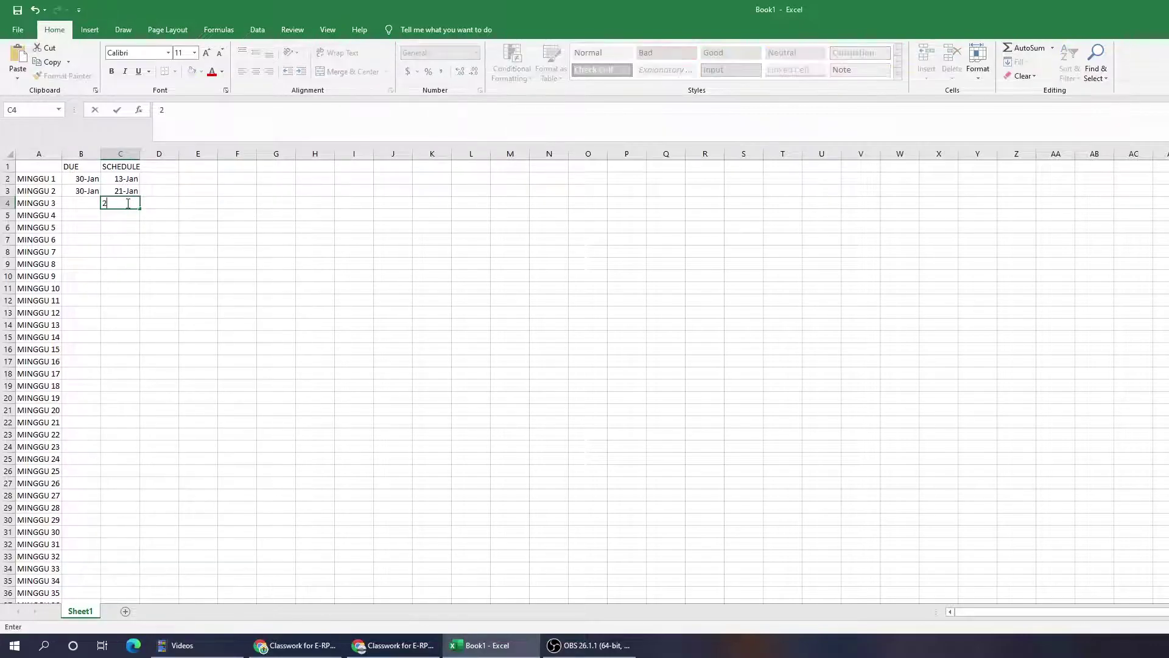
{"action": "type", "text": "8-Jan"}
{"action": "key", "text": "Return"}
{"action": "key", "text": "Left"}
{"action": "key", "text": "Up"}
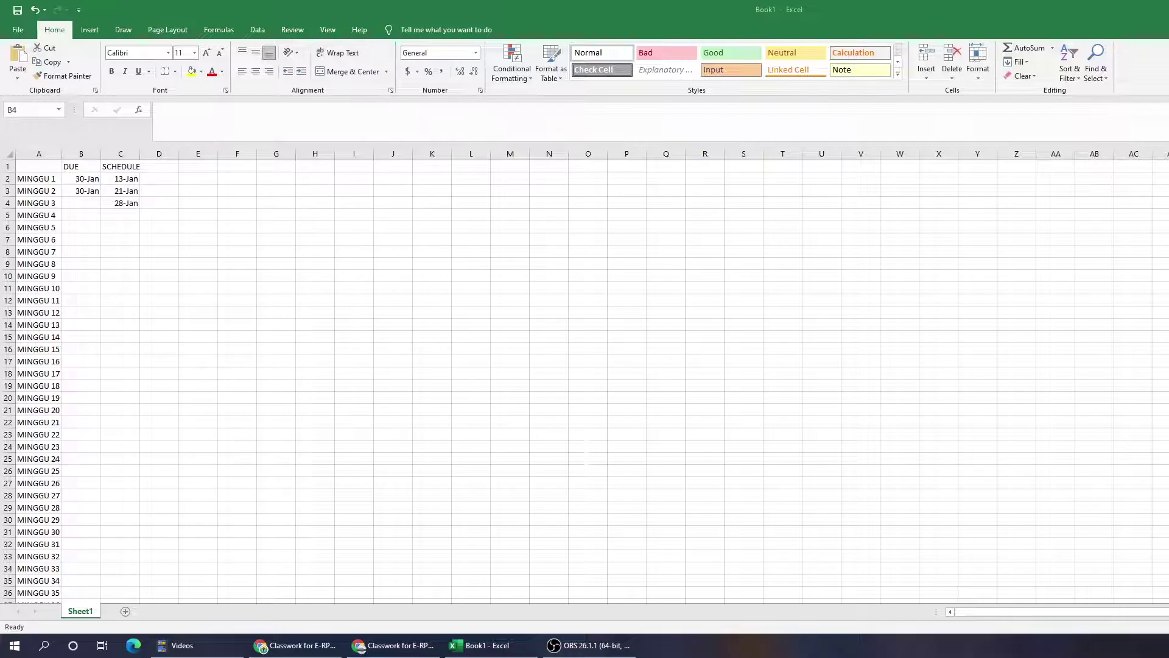
{"action": "left_click", "coordinate": [84, 202]}
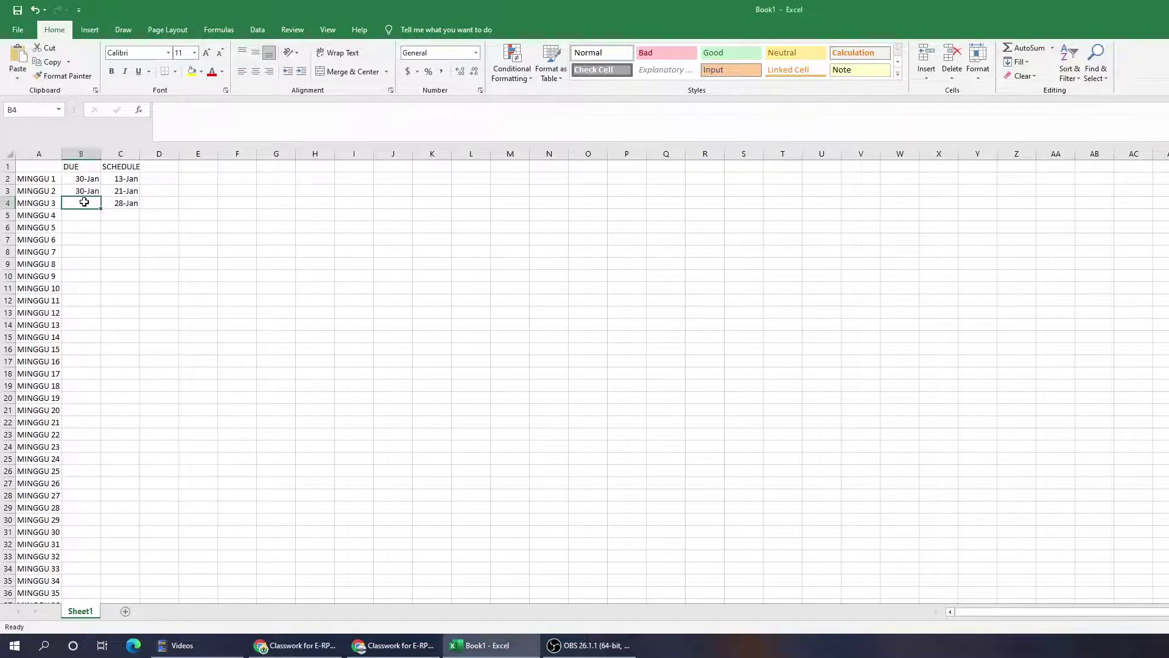
{"action": "type", "text": "6 feb"}
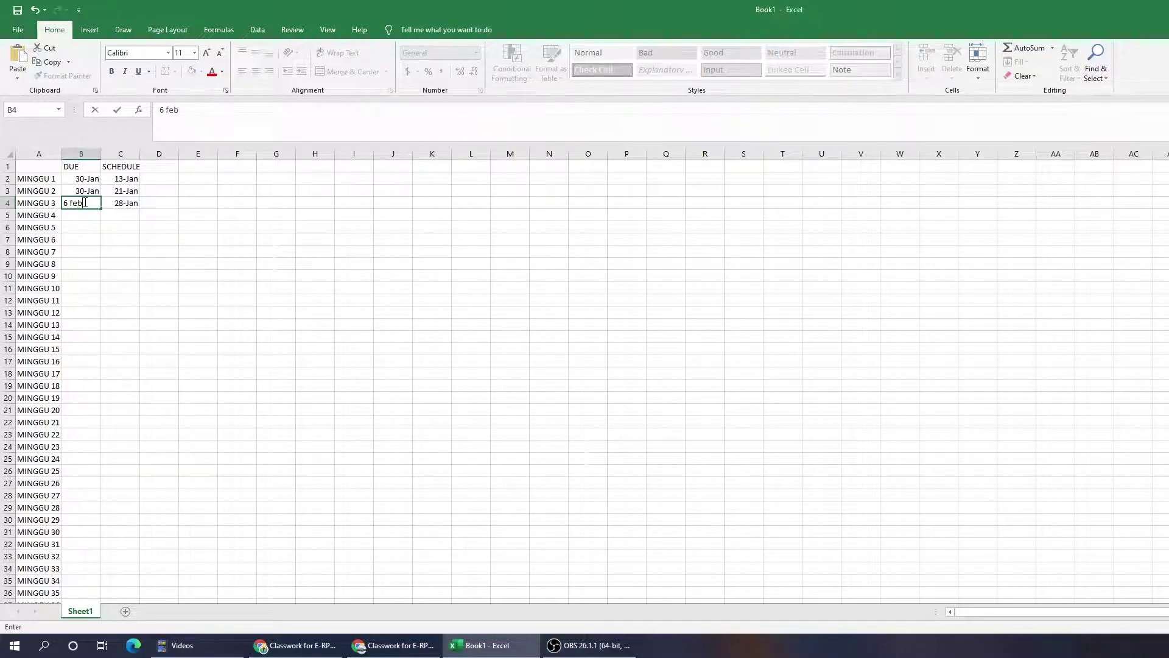
{"action": "key", "text": "Return"}
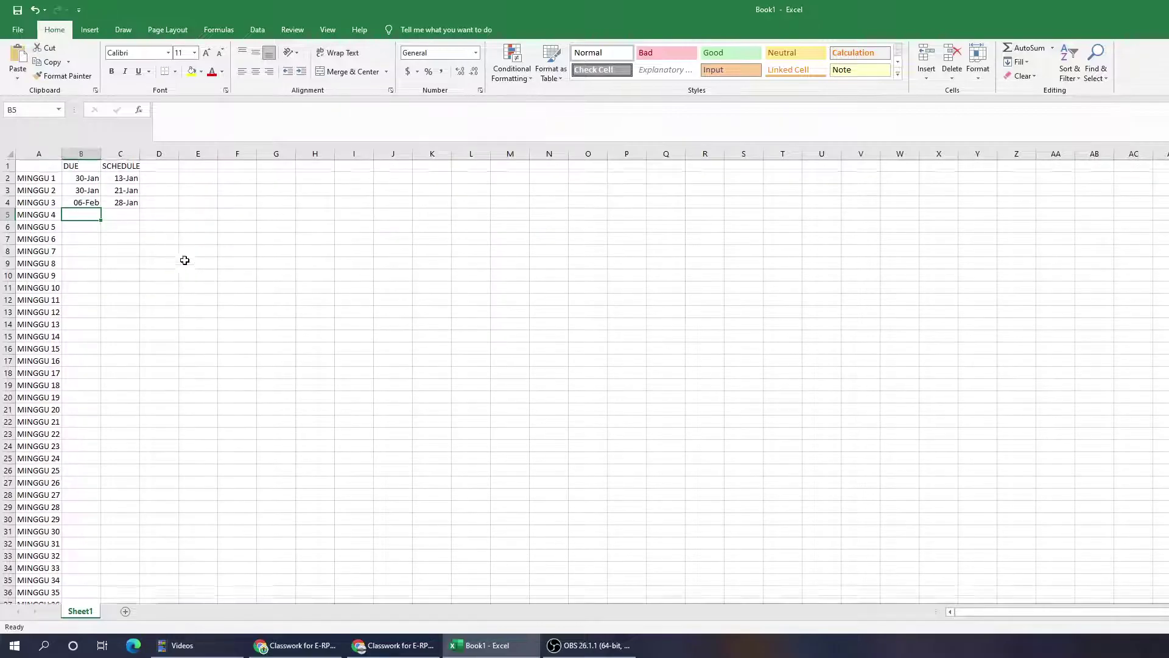
Switch to Google Classroom, expand the Minggu 2 assignment, and compare its due and scheduled dates with the Excel plan.
{"action": "left_click", "coordinate": [312, 649]}
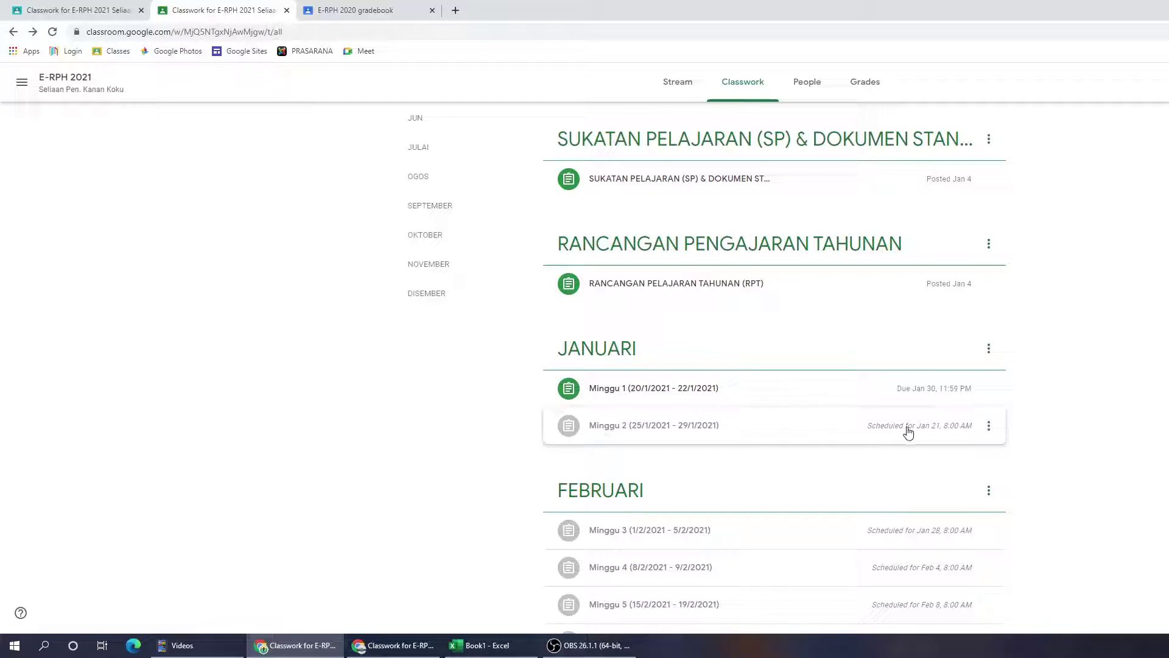
{"action": "left_click", "coordinate": [914, 433]}
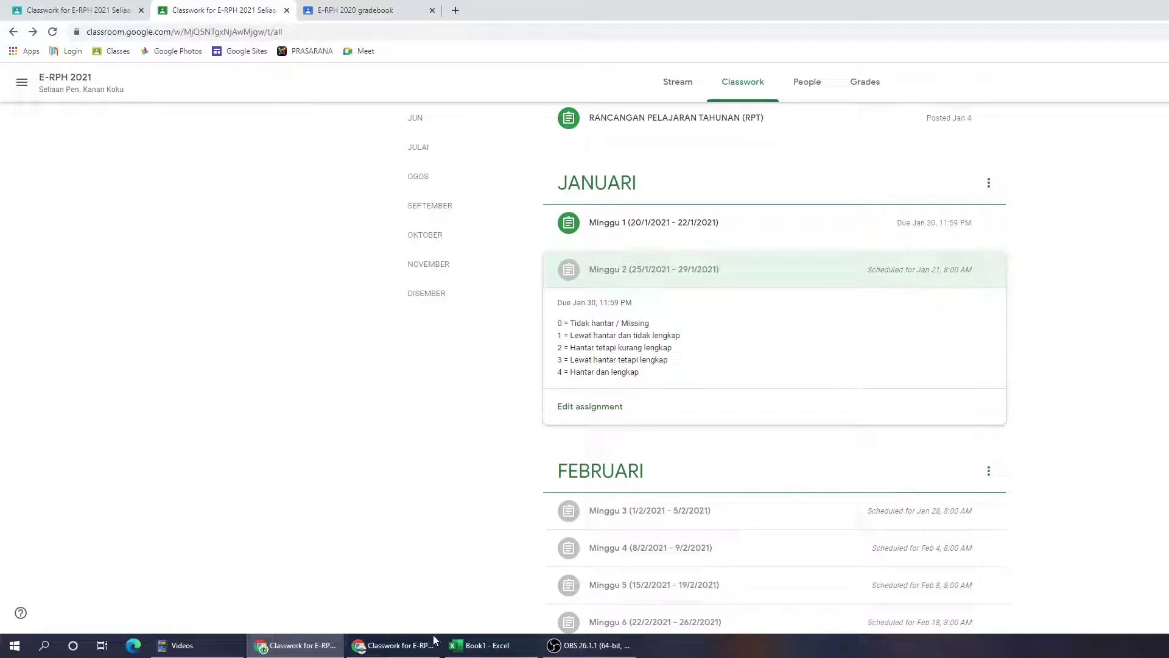
{"action": "left_click", "coordinate": [466, 644]}
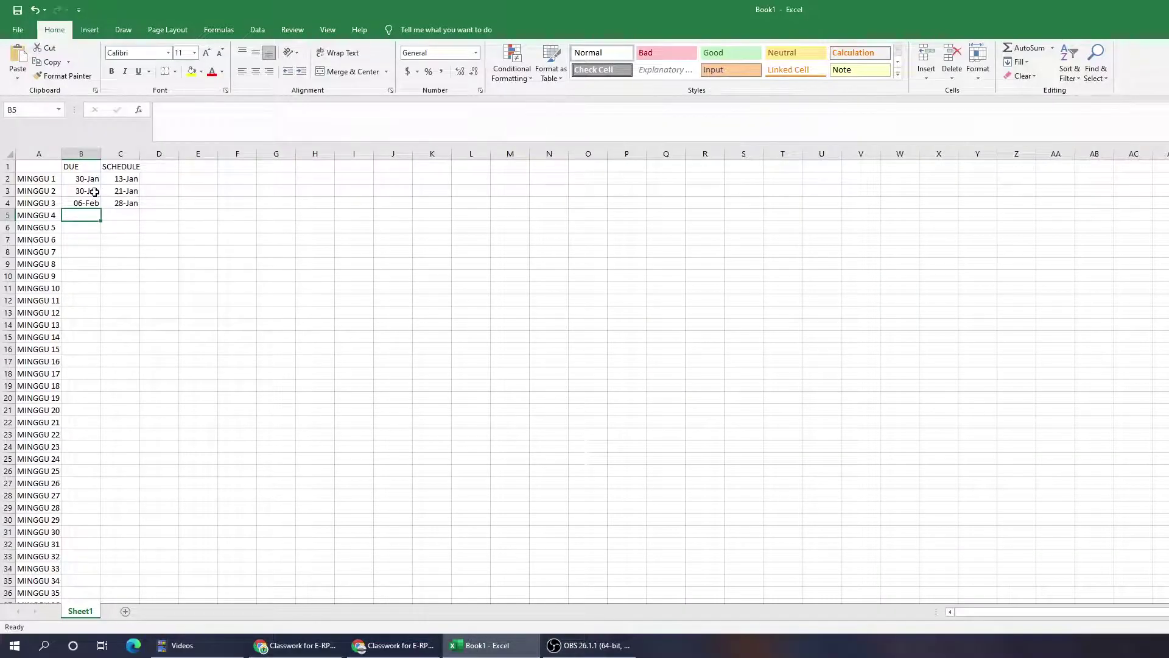
{"action": "left_click", "coordinate": [481, 645]}
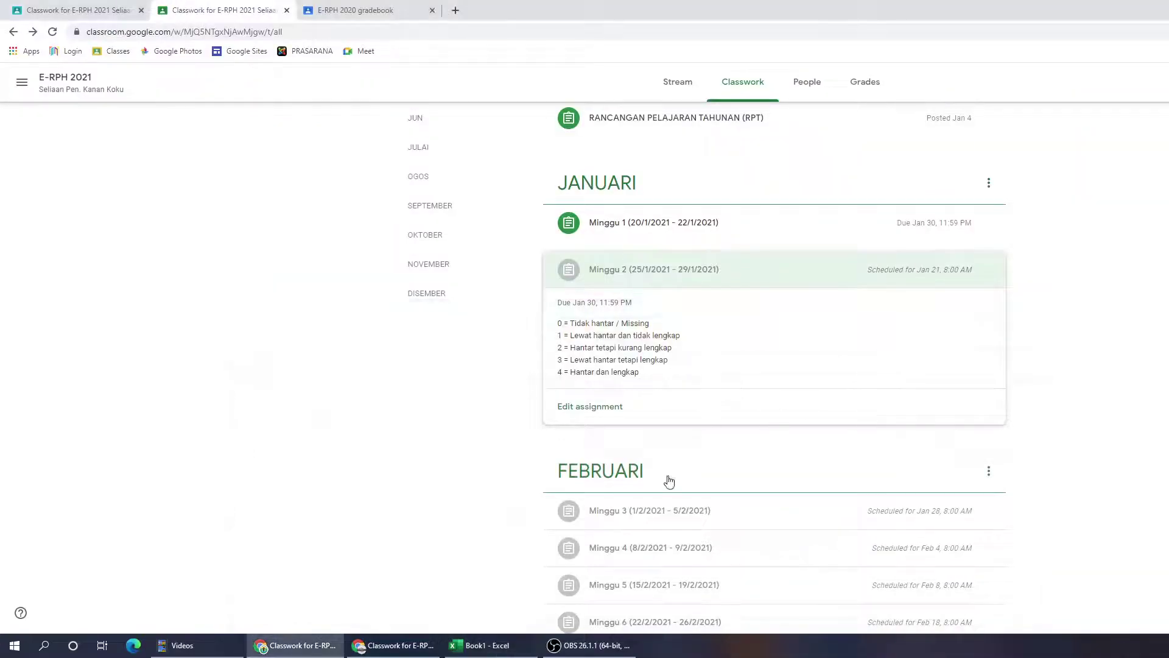
Expand the Minggu 3 assignment under FEBRUARI and compare its due and scheduled dates with the MINGGU 3 row in the Book1 workbook.
{"action": "left_click", "coordinate": [625, 513]}
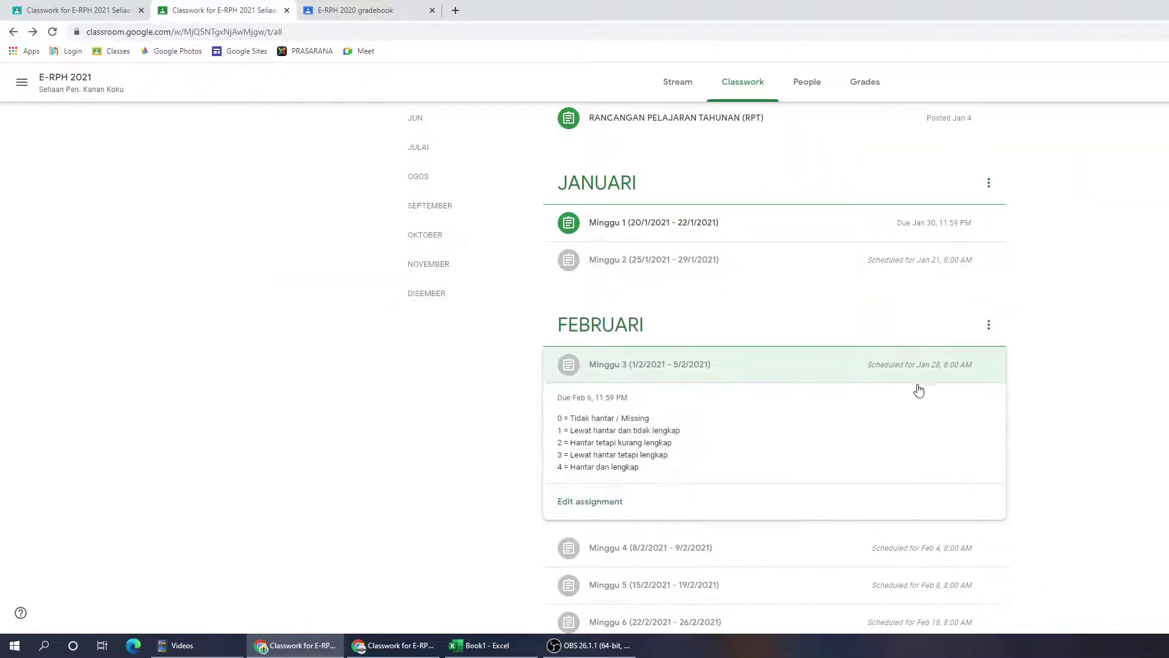
{"action": "left_click", "coordinate": [482, 645]}
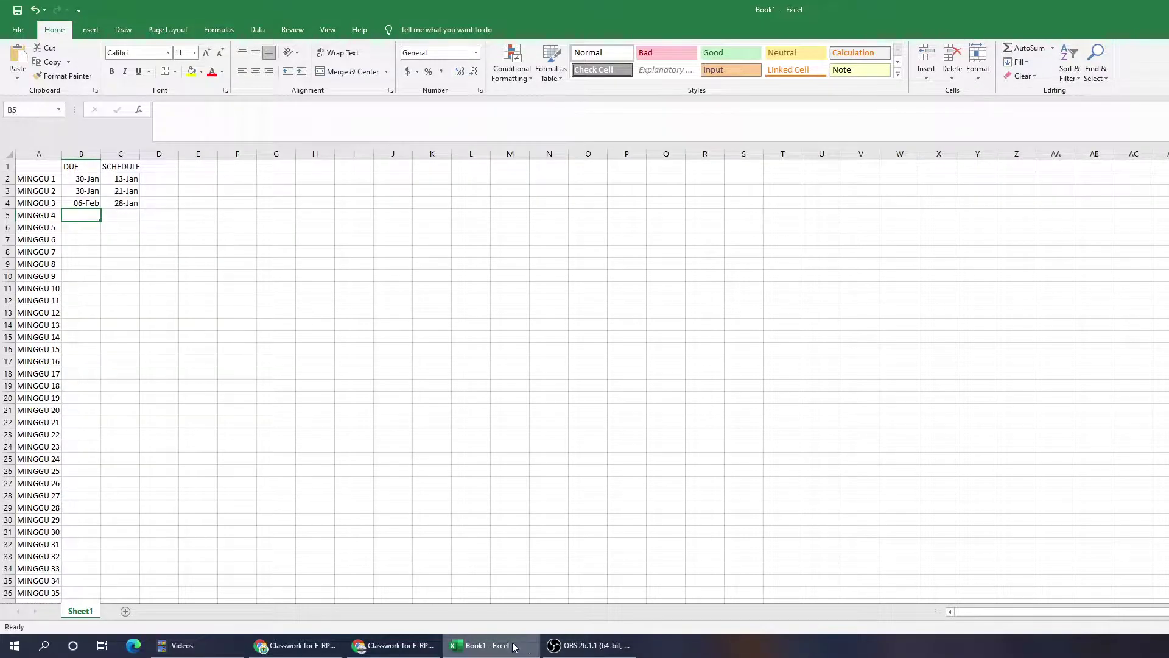
{"action": "left_click", "coordinate": [487, 645]}
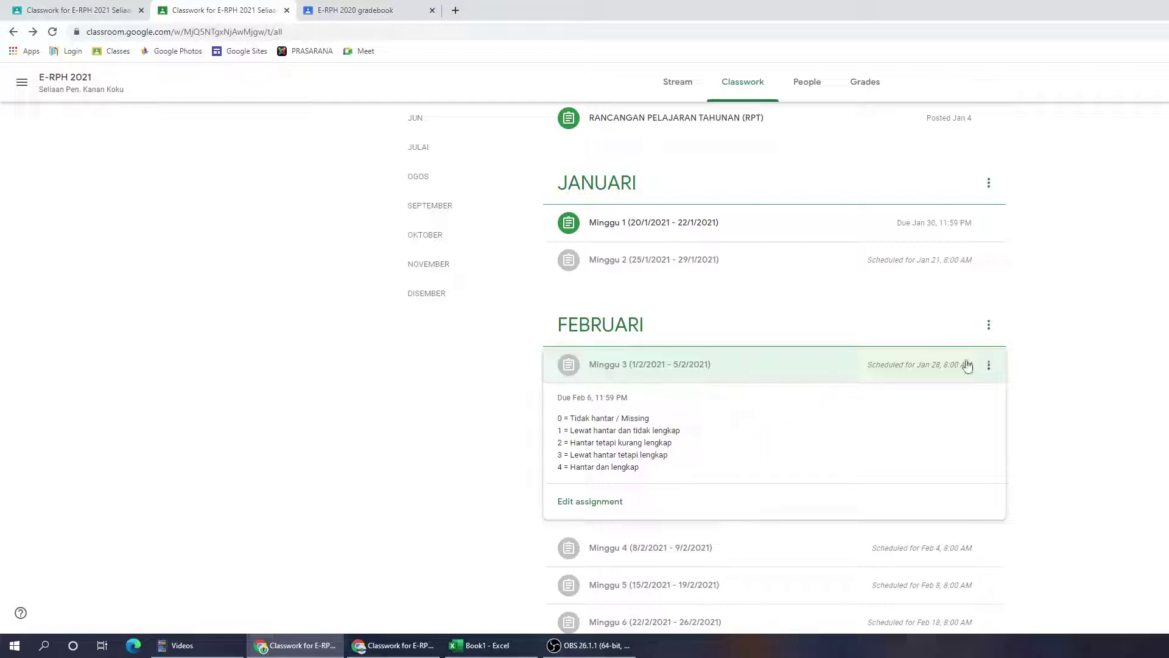
{"action": "left_click", "coordinate": [938, 365]}
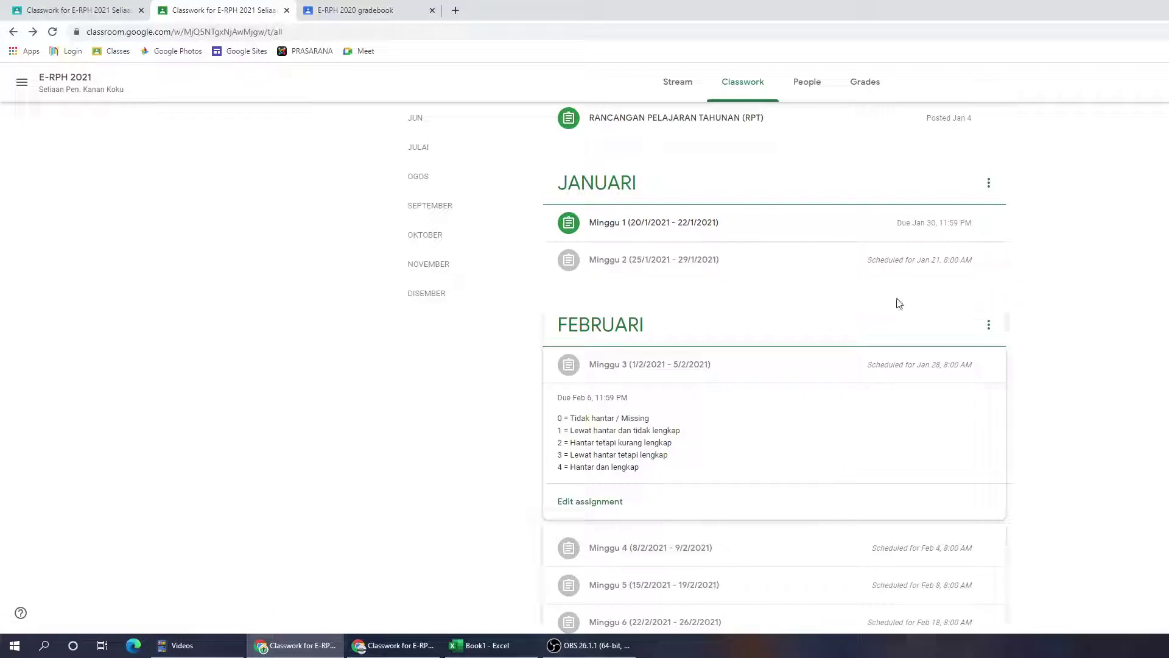
{"action": "scroll", "coordinate": [771, 312], "scroll_direction": "up", "scroll_amount": 2}
{"action": "scroll", "coordinate": [772, 312], "scroll_direction": "up", "scroll_amount": 3}
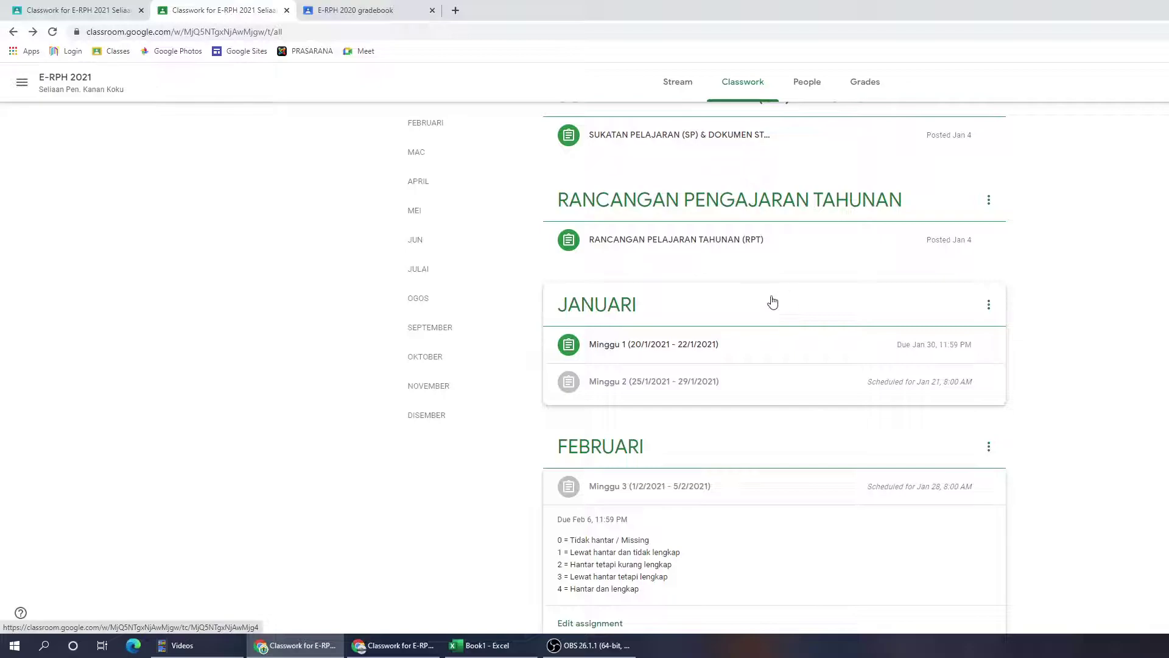
Compare the posted Minggu 1 assignment in the Seliaan GKMP Sains & Matematik class with the scheduled Minggu 2 assignment in Seliaan Pen. Kanan Koku.
{"action": "left_click", "coordinate": [394, 645]}
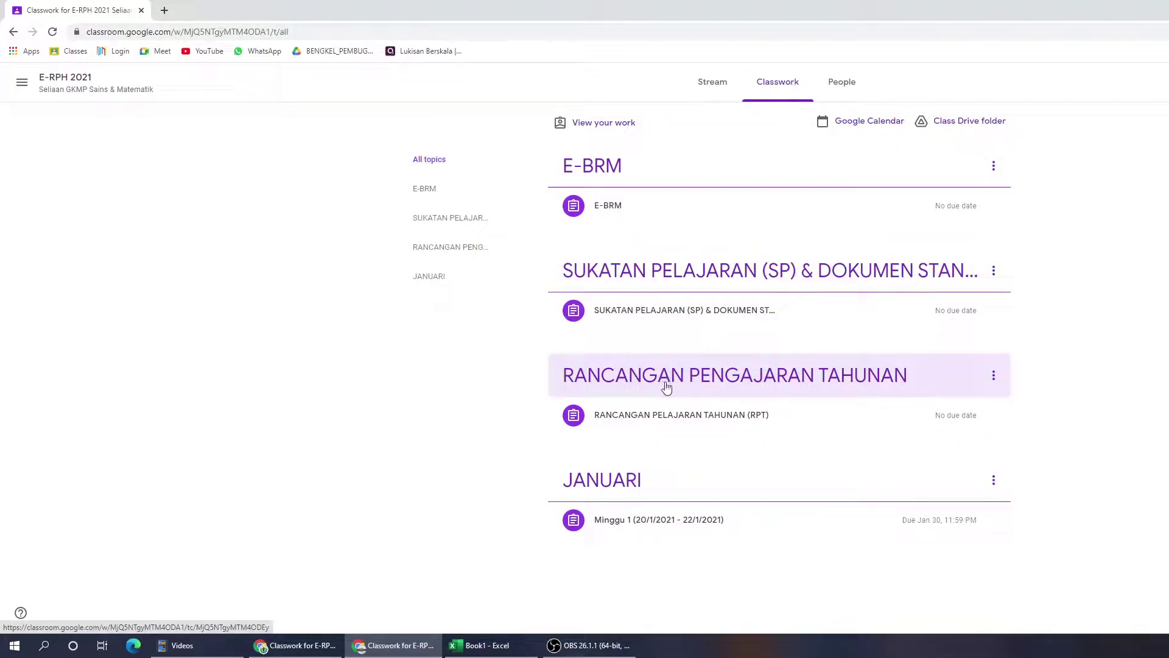
{"action": "left_click", "coordinate": [645, 535]}
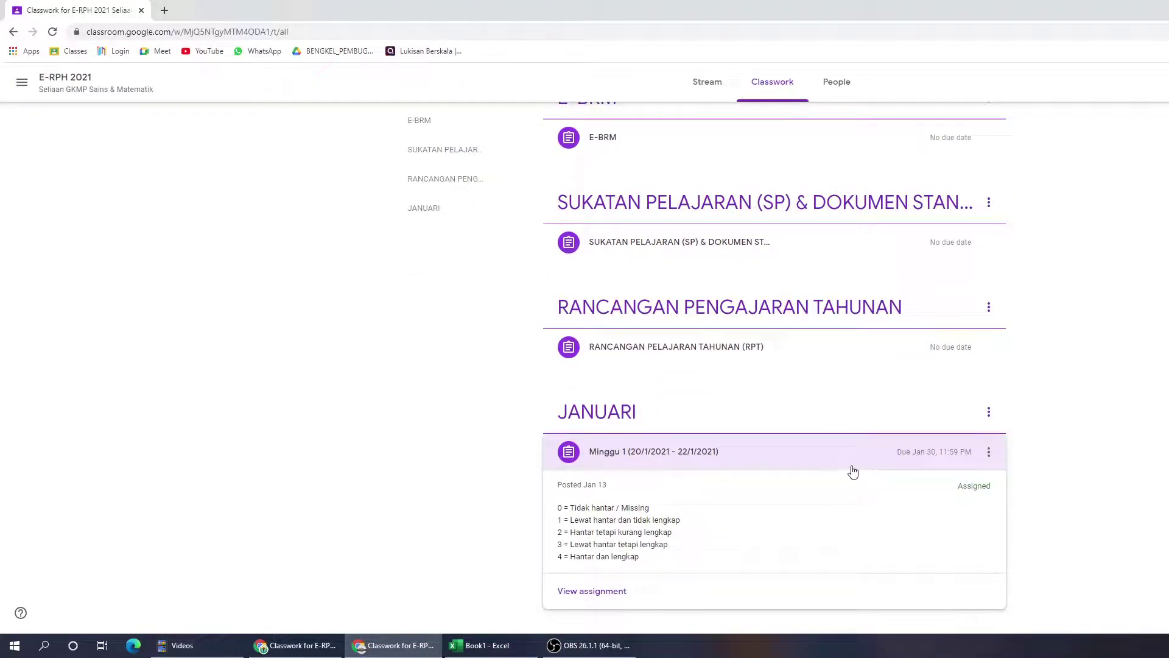
{"action": "left_click", "coordinate": [295, 645]}
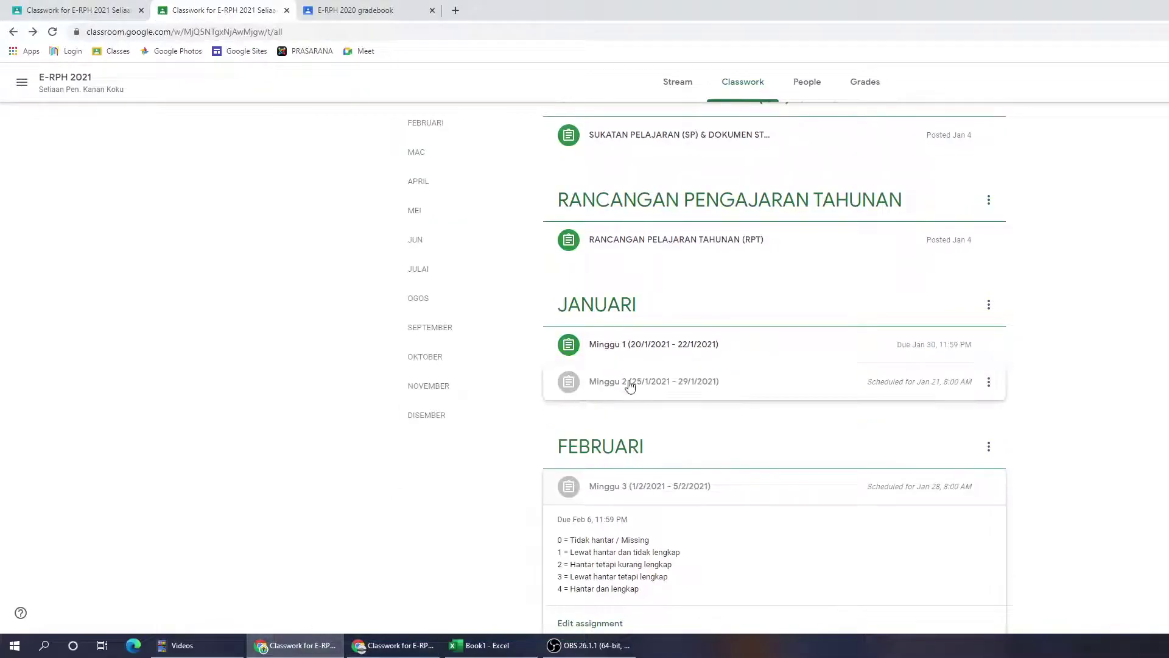
{"action": "left_click", "coordinate": [627, 390]}
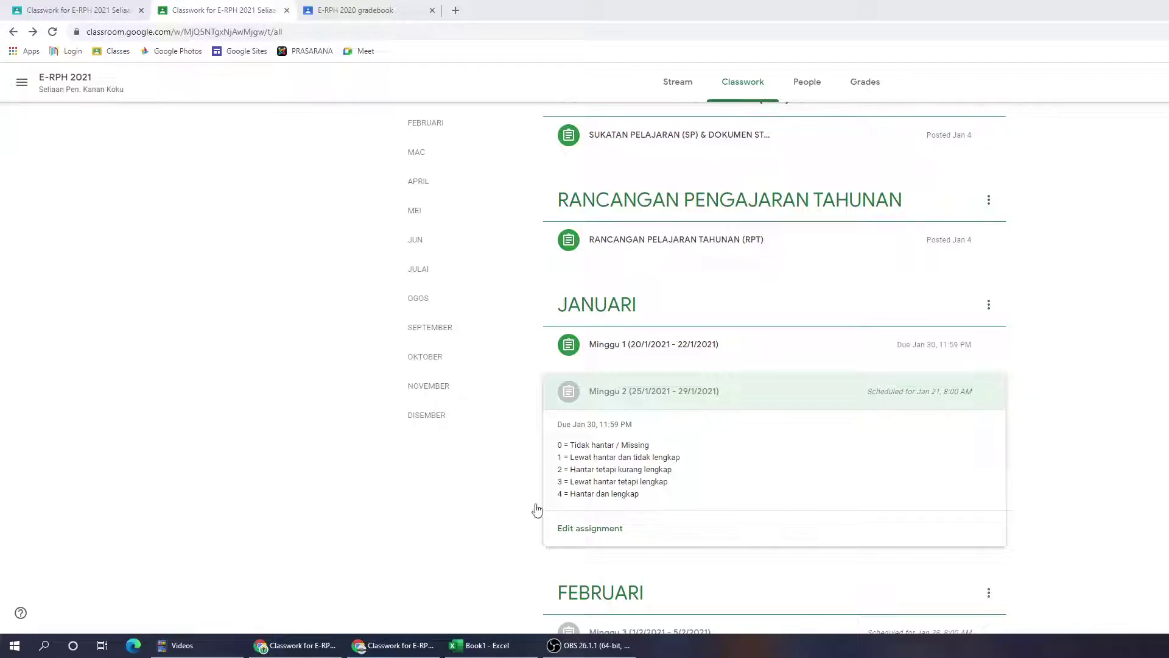
{"action": "left_click", "coordinate": [429, 645]}
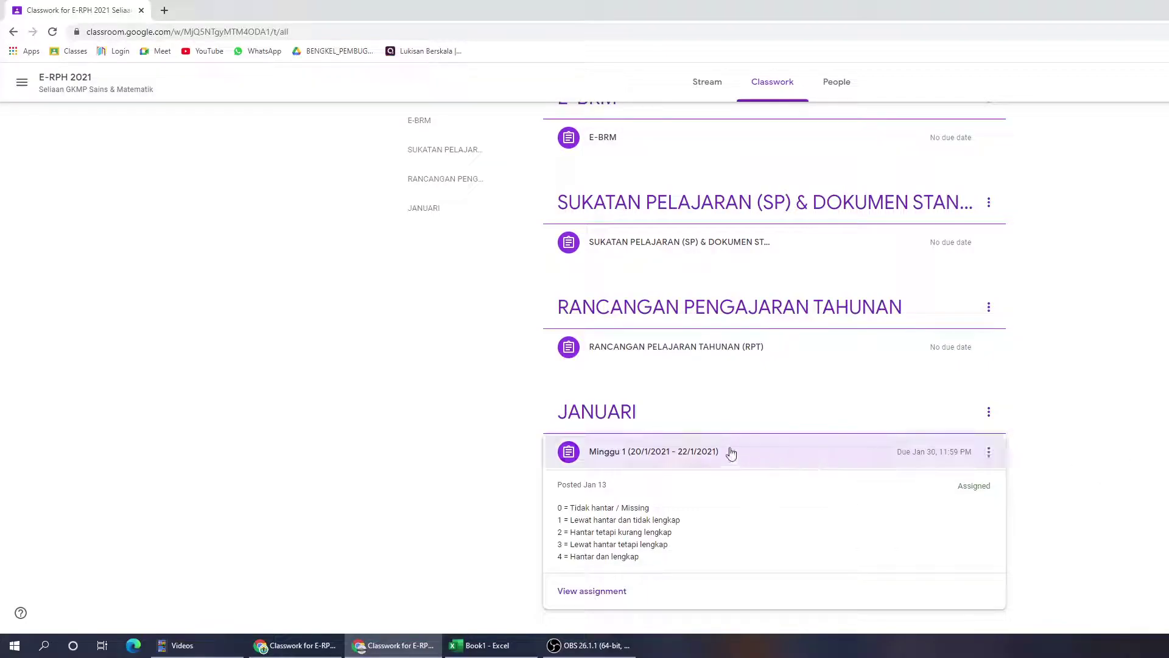
{"action": "left_click", "coordinate": [731, 451]}
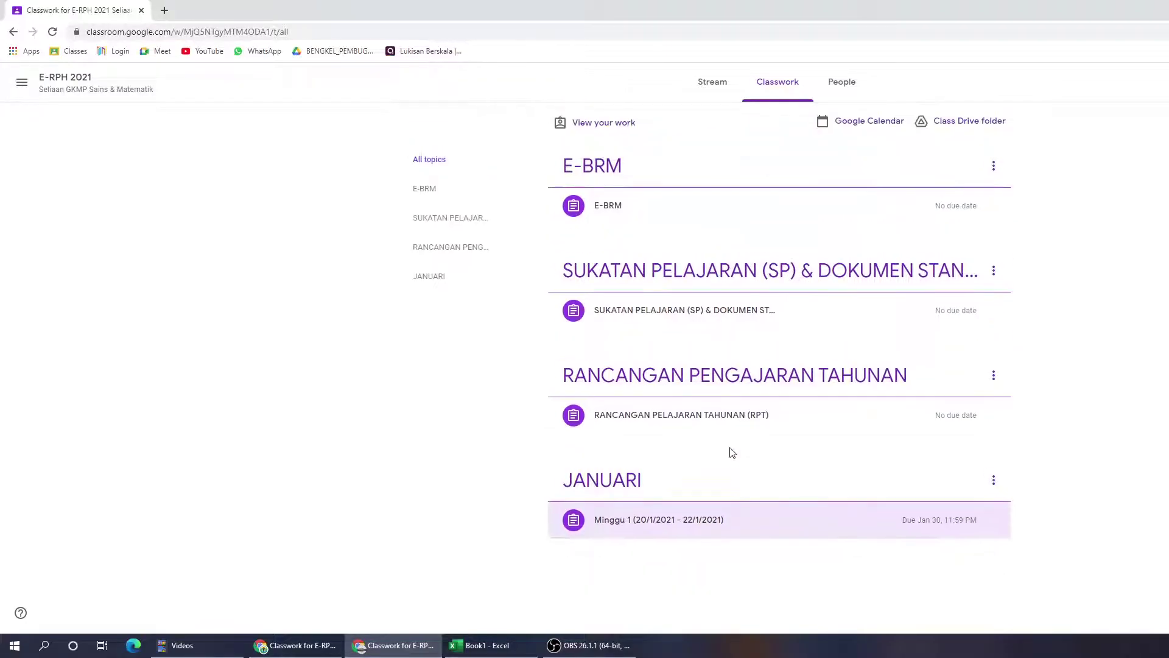
{"action": "left_click", "coordinate": [637, 531]}
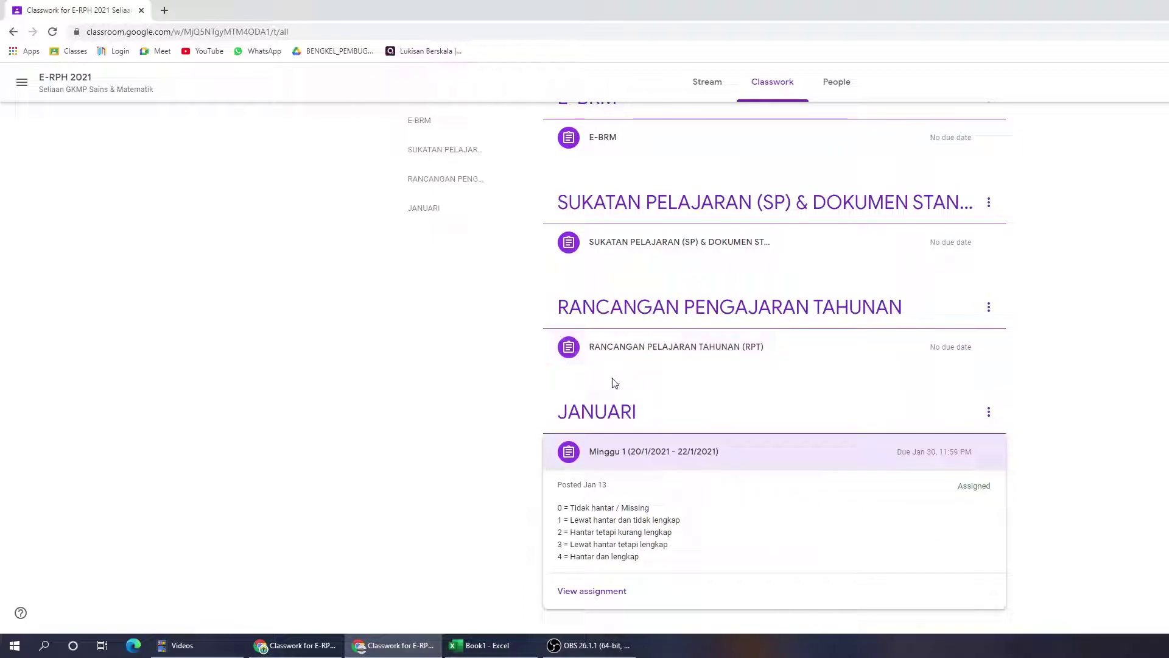
Switch to the Seliaan PPD class and add a classwork topic named Disember.
{"action": "left_click", "coordinate": [297, 645]}
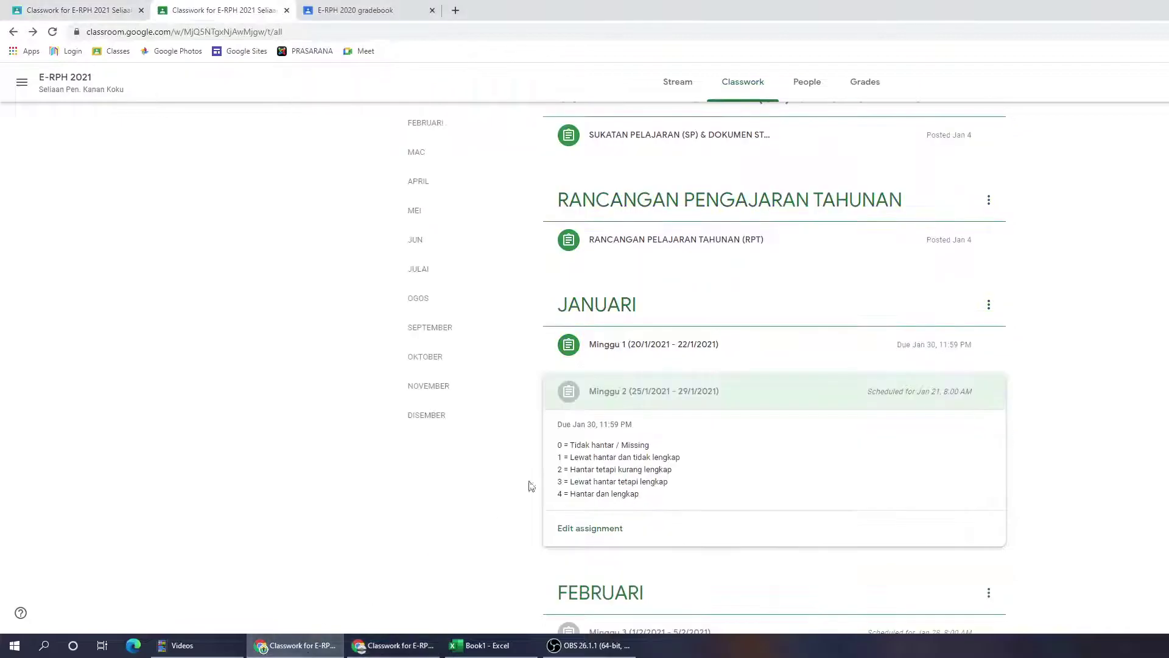
{"action": "left_click", "coordinate": [353, 11]}
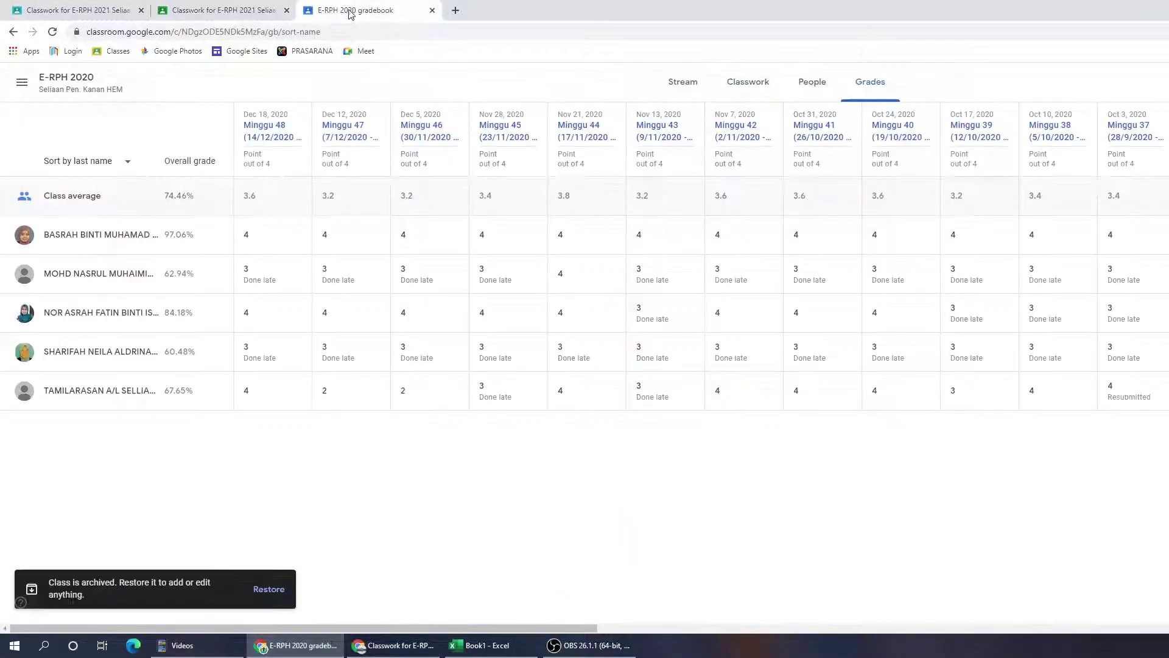
{"action": "left_click", "coordinate": [190, 12]}
{"action": "left_click", "coordinate": [43, 12]}
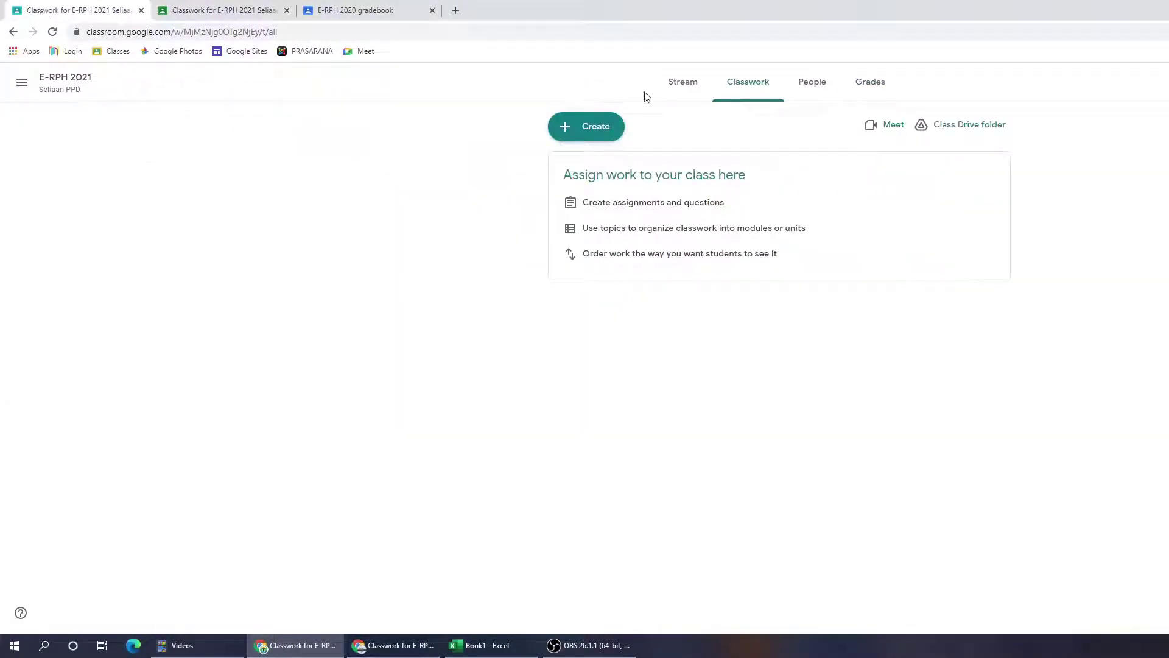
{"action": "left_click", "coordinate": [578, 130]}
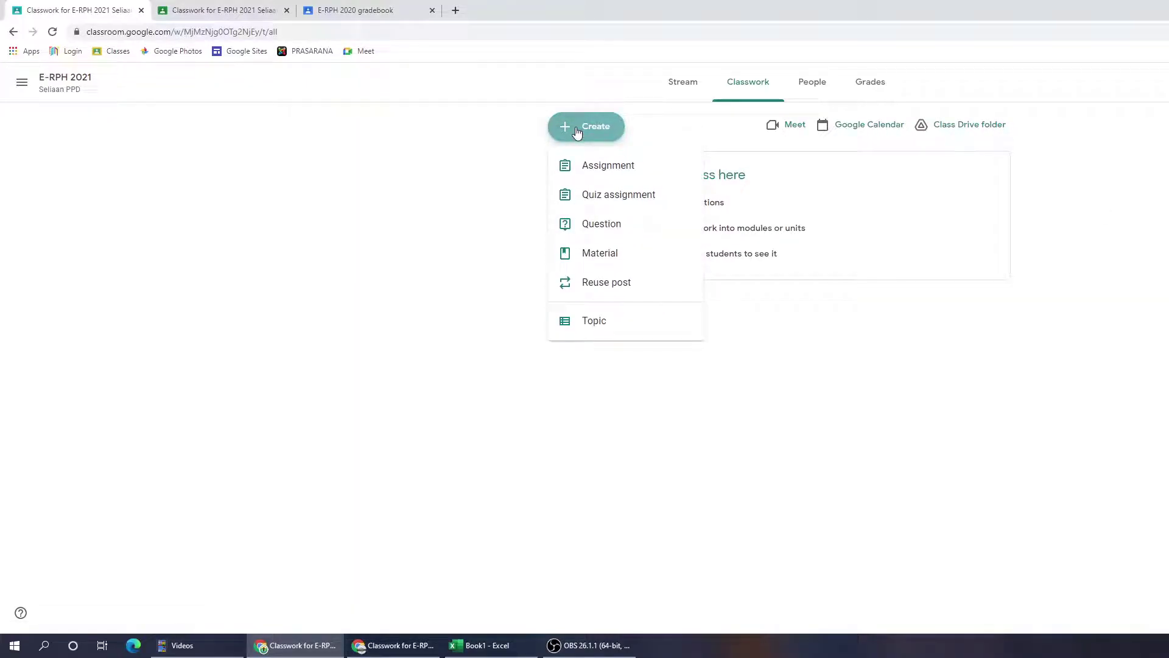
{"action": "left_click", "coordinate": [587, 322]}
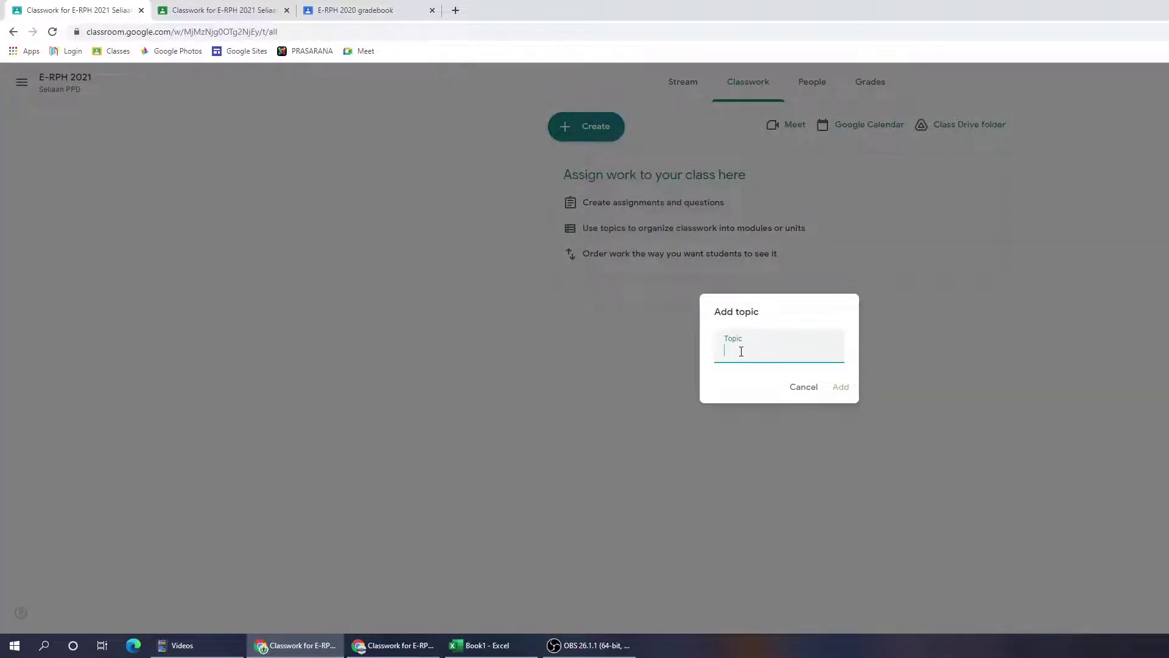
{"action": "type", "text": "Dismeber"}
{"action": "left_click_drag", "start_coordinate": [752, 352], "coordinate": [757, 352]}
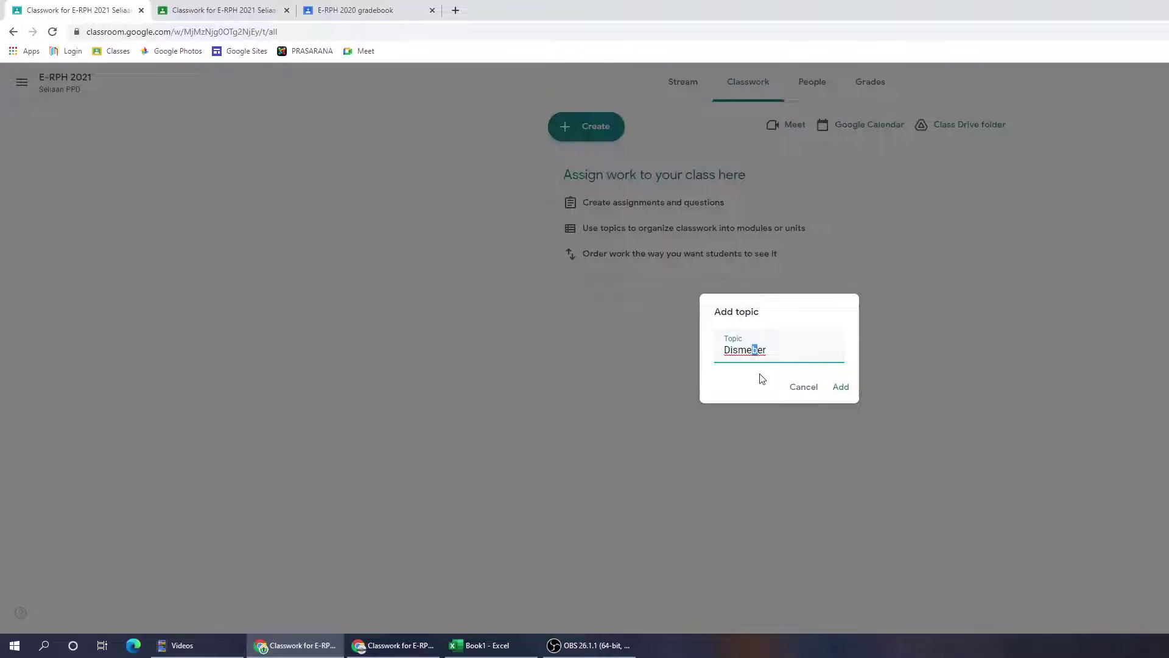
{"action": "key", "text": "BackSpace"}
{"action": "key", "text": "BackSpace"}
{"action": "key", "text": "BackSpace"}
{"action": "type", "text": "emb"}
{"action": "key", "text": "Return"}
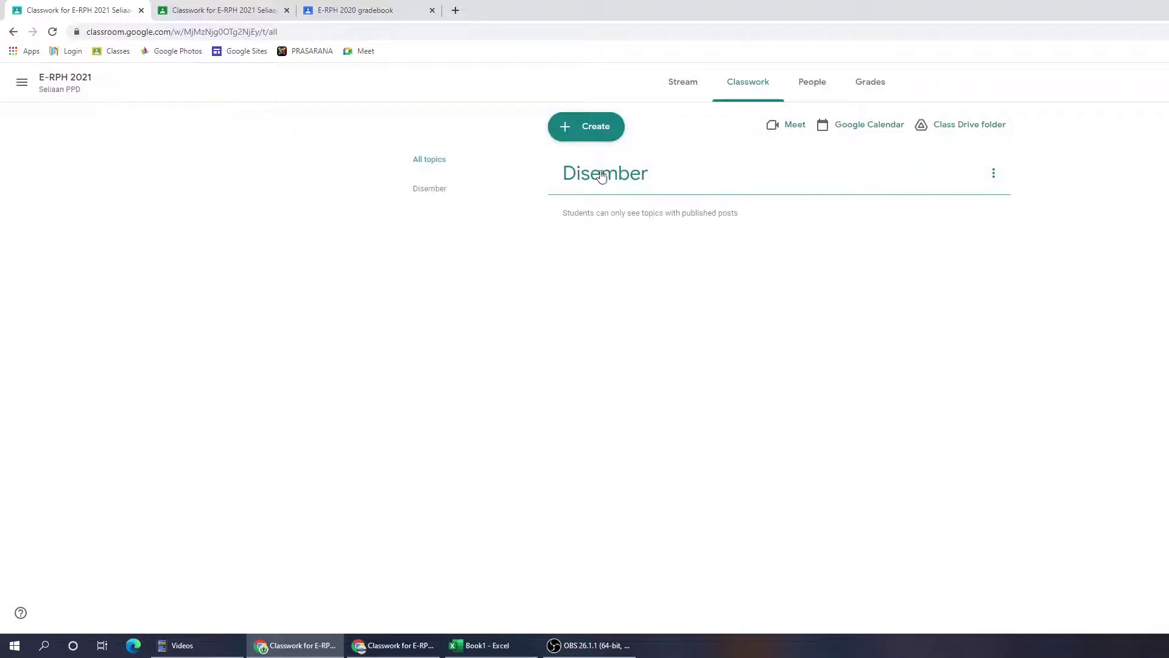
Add a classwork topic named NOVEMBER to the Seliaan PPD class.
{"action": "left_click", "coordinate": [581, 128]}
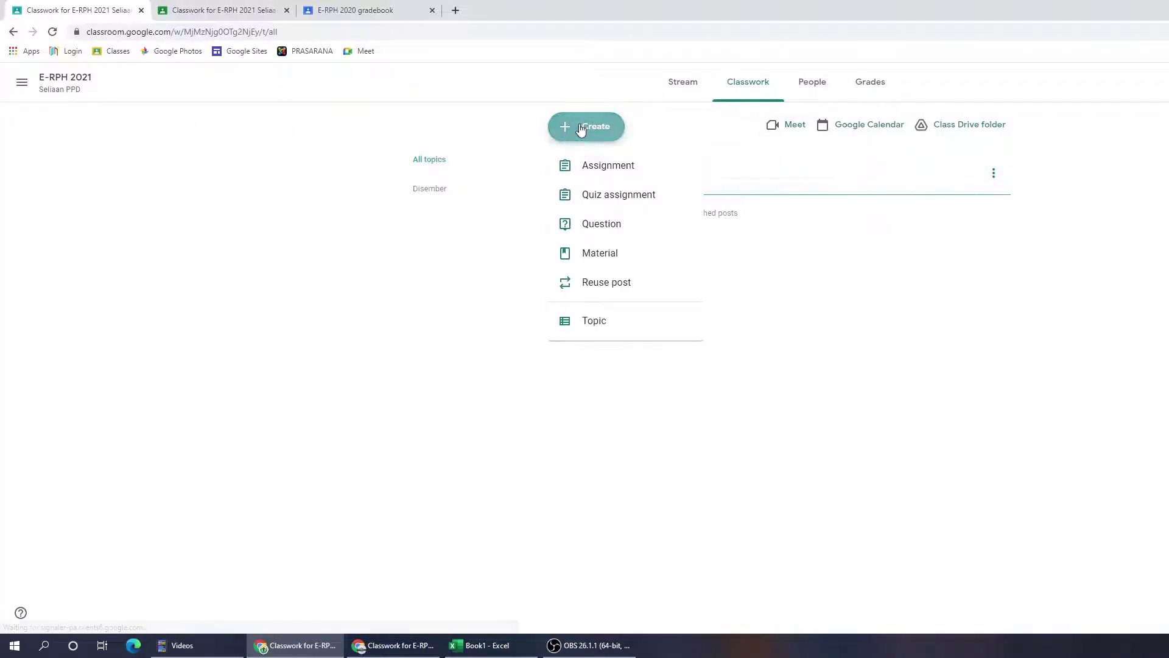
{"action": "left_click", "coordinate": [597, 317]}
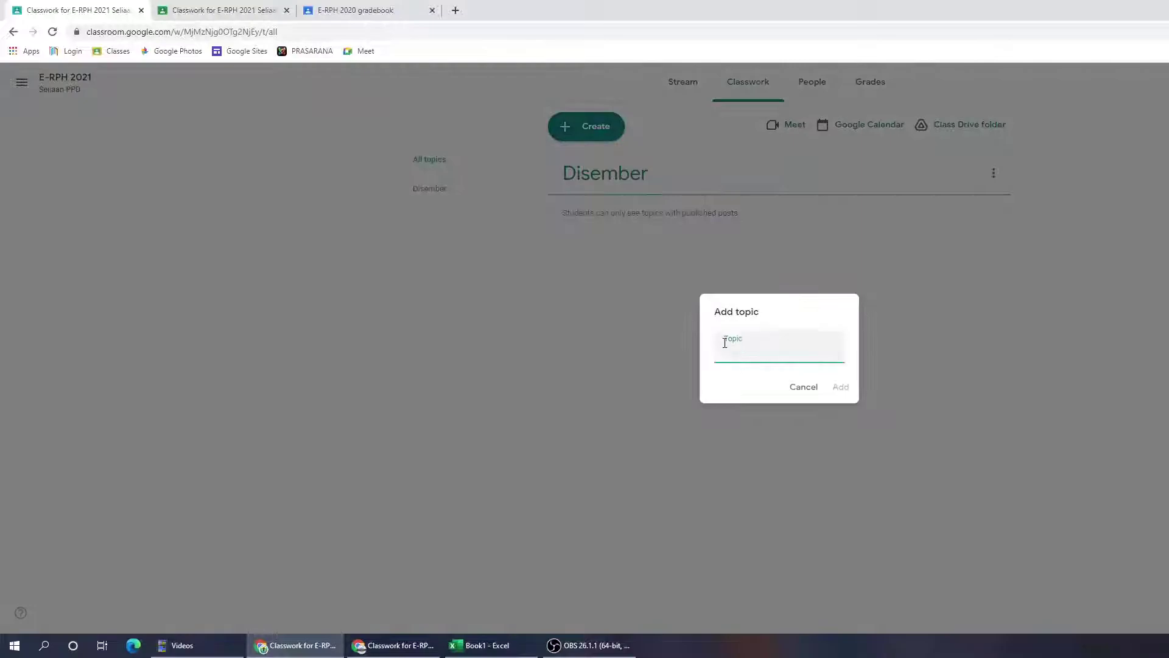
{"action": "type", "text": "NOVEMBER"}
{"action": "key", "text": "Return"}
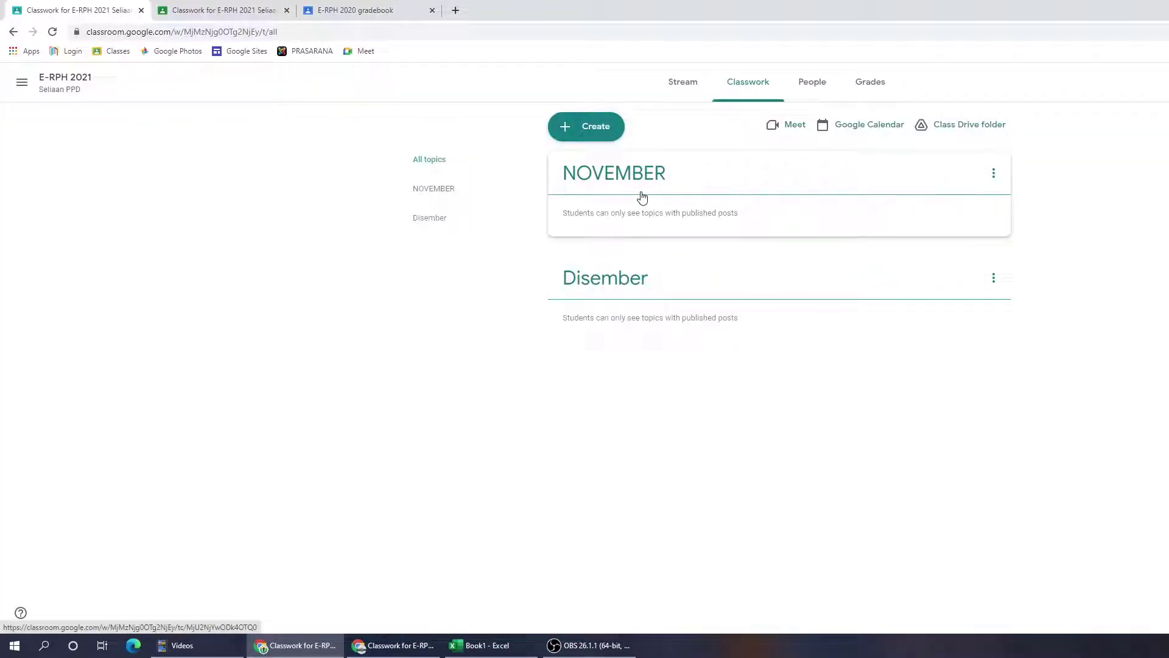
Add a classwork topic named OKTOBER to the Seliaan PPD class.
{"action": "left_click", "coordinate": [572, 136]}
{"action": "left_click", "coordinate": [583, 329]}
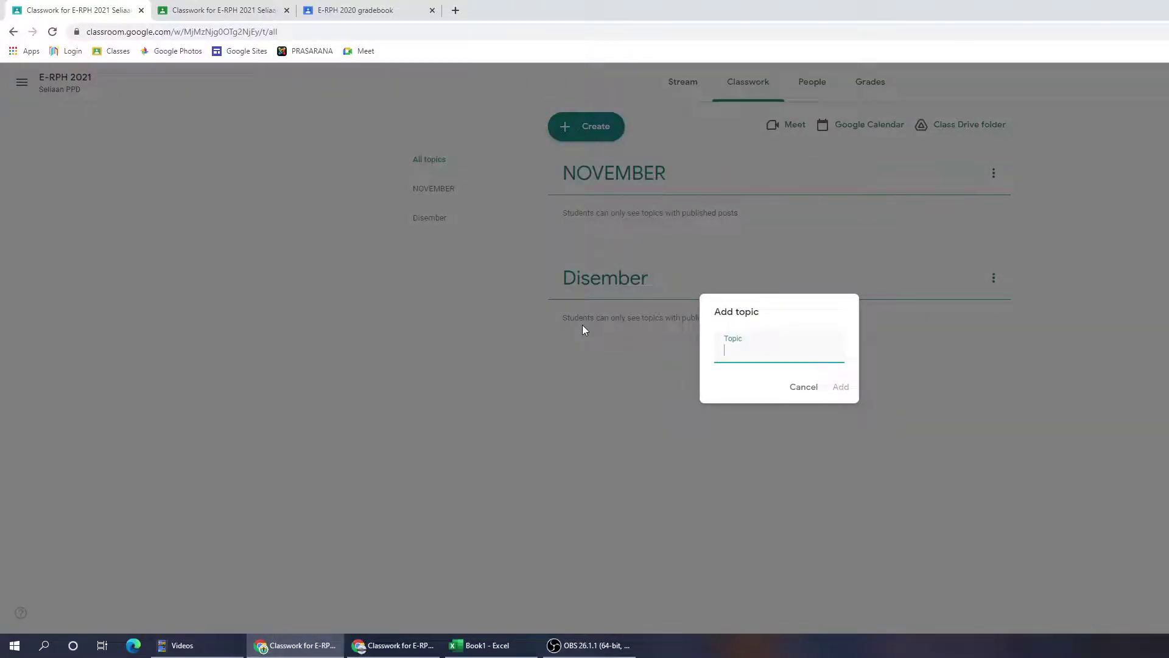
{"action": "type", "text": "0"}
{"action": "type", "text": "KTOBER"}
{"action": "key", "text": "Return"}
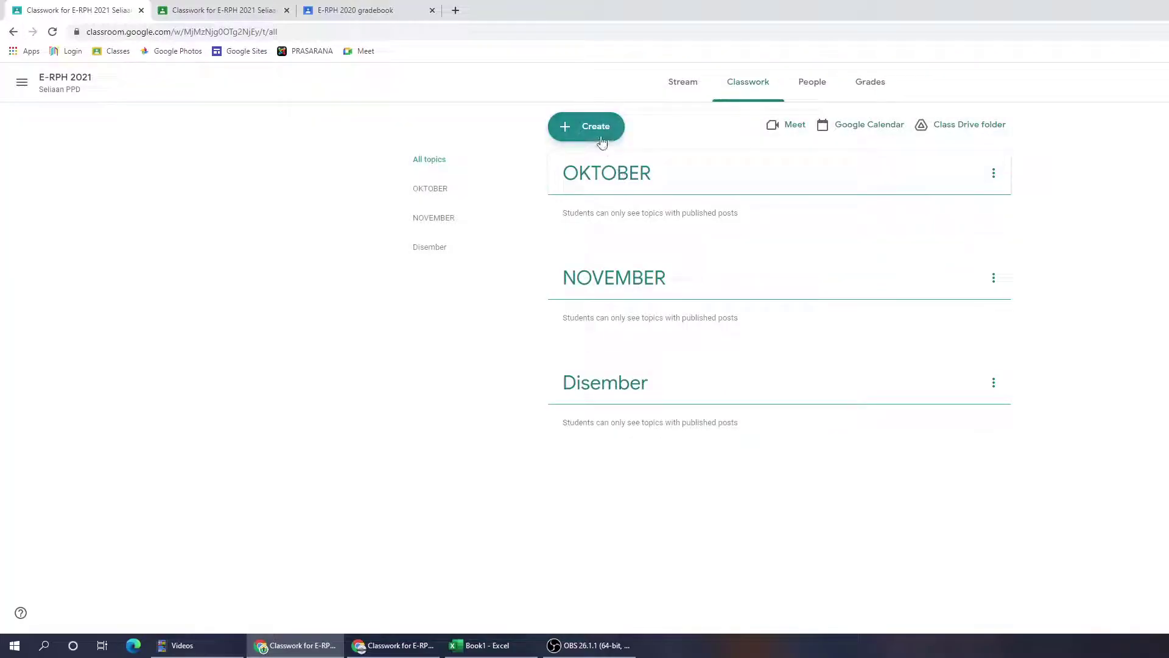
Add a classwork topic named JANUARI to the Seliaan PPD class.
{"action": "left_click", "coordinate": [602, 141]}
{"action": "left_click", "coordinate": [600, 321]}
{"action": "type", "text": "JANUARI"}
{"action": "key", "text": "Return"}
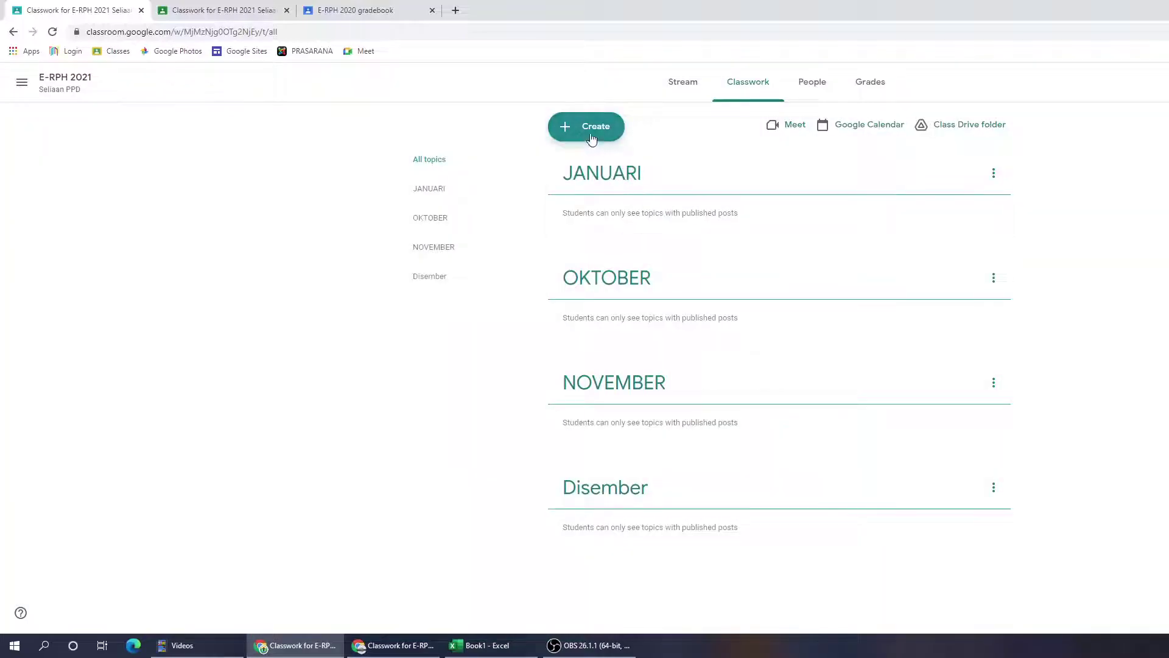
Add a classwork topic named RPT to the Seliaan PPD class.
{"action": "left_click", "coordinate": [593, 136]}
{"action": "left_click", "coordinate": [593, 323]}
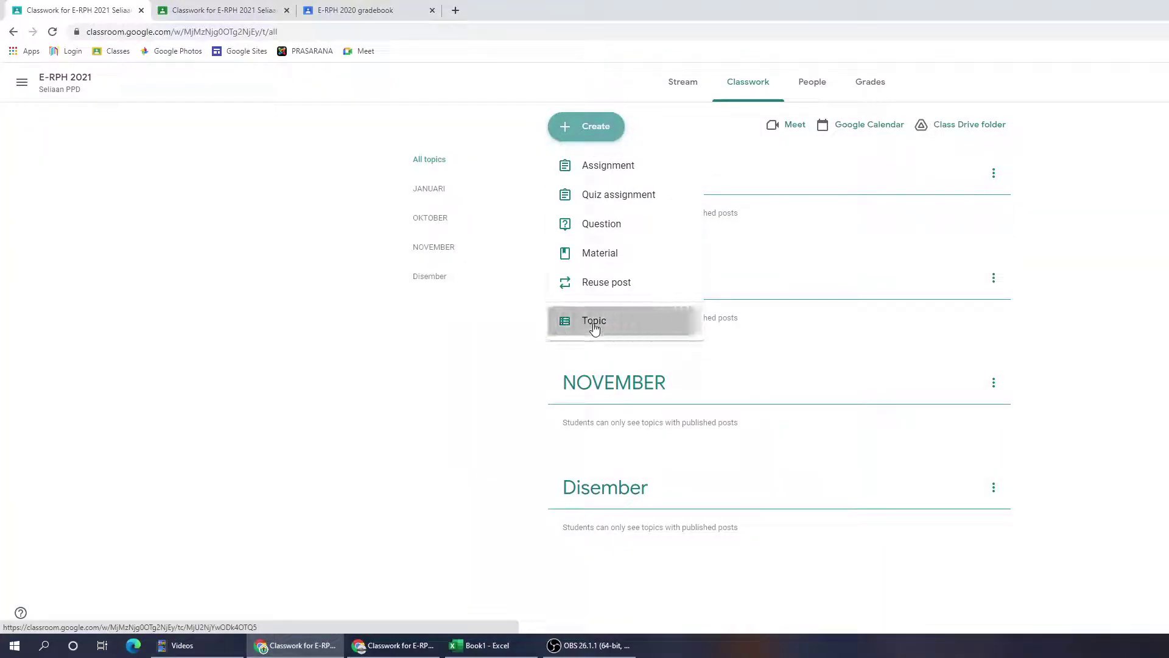
{"action": "type", "text": "RPT"}
{"action": "key", "text": "Return"}
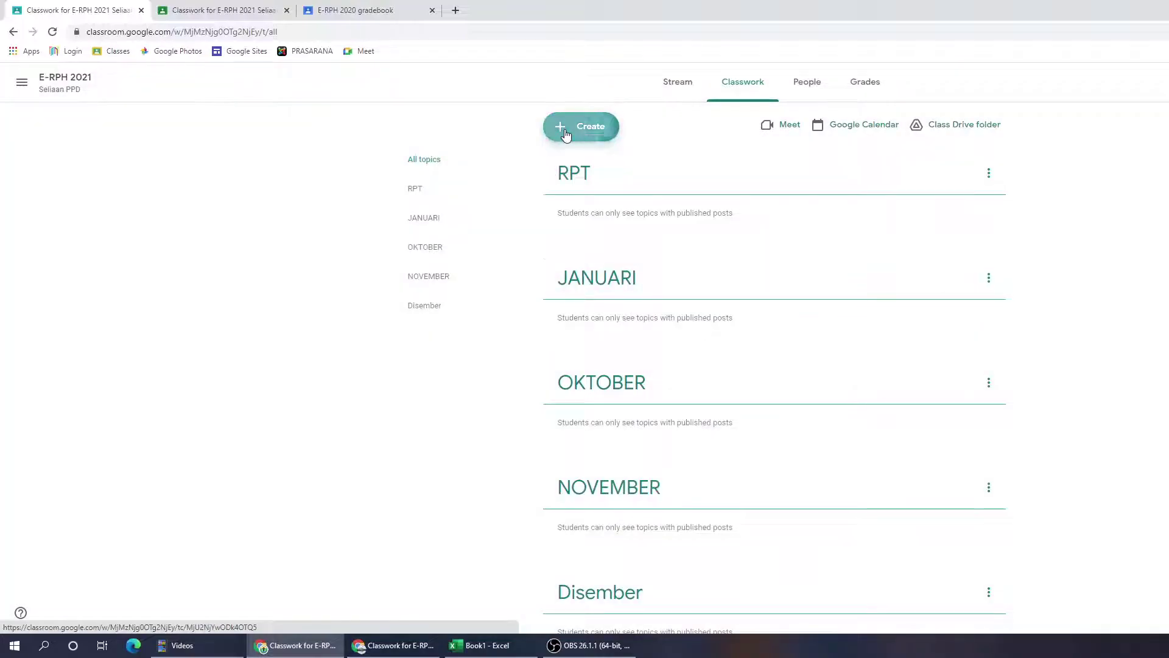
Add a classwork topic named DSKP to the Seliaan PPD class.
{"action": "left_click", "coordinate": [565, 127]}
{"action": "left_click", "coordinate": [596, 329]}
{"action": "type", "text": "DSKP"}
{"action": "key", "text": "Return"}
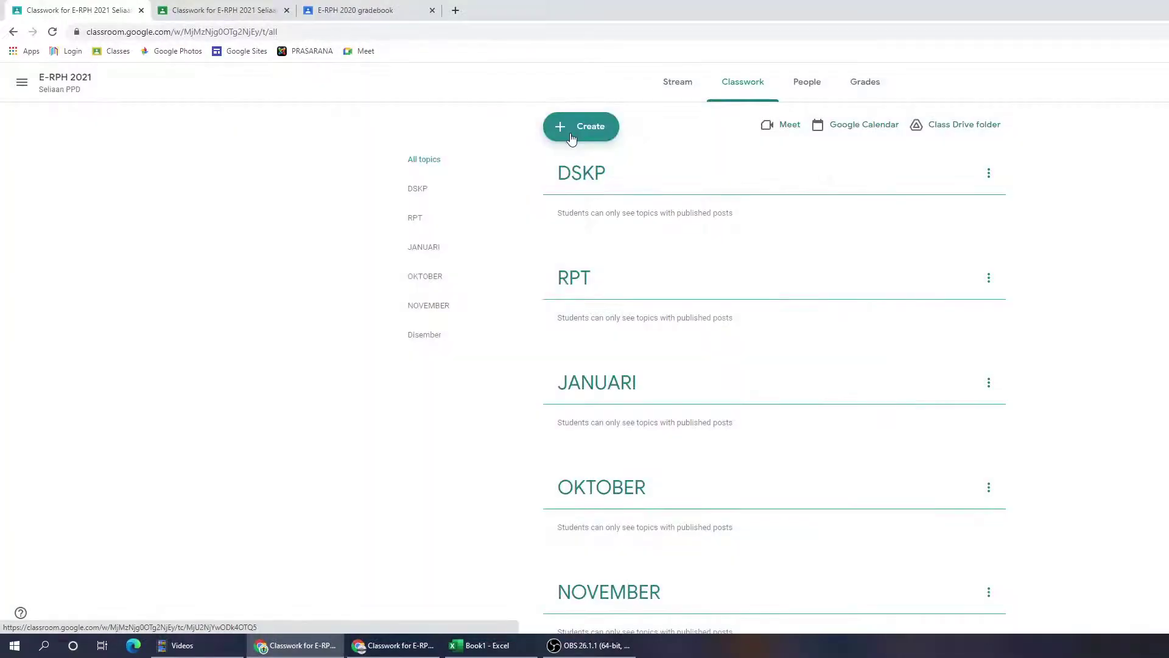
Add a classwork topic named E-BRM to the Seliaan PPD class.
{"action": "left_click", "coordinate": [569, 131]}
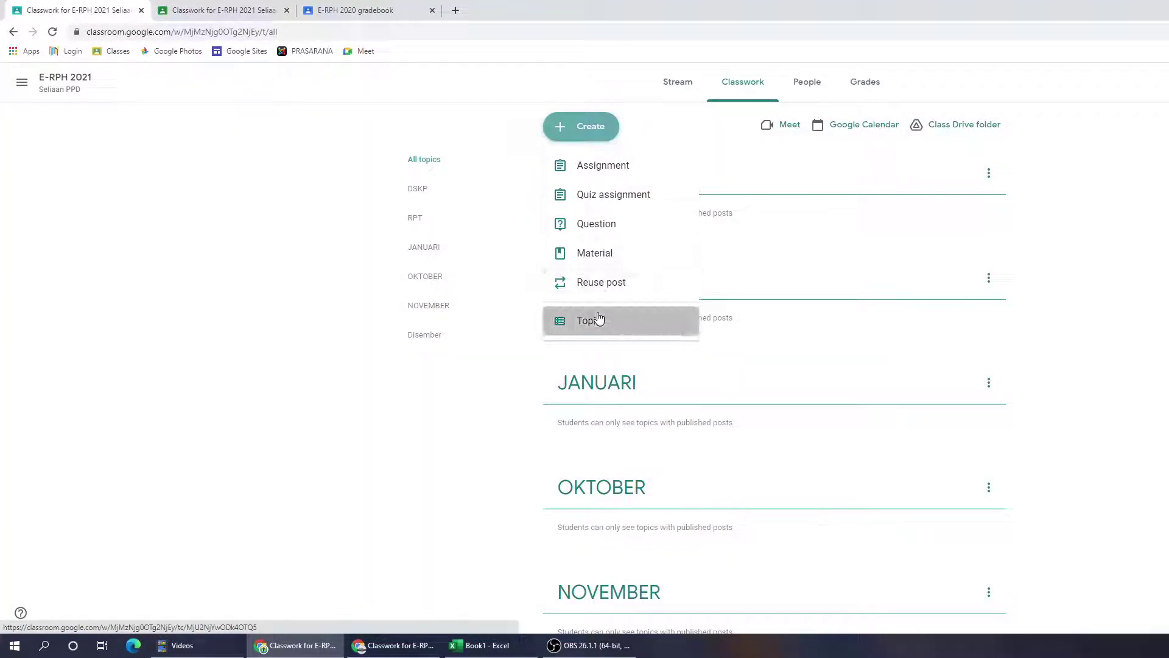
{"action": "left_click", "coordinate": [598, 317]}
{"action": "type", "text": "E"}
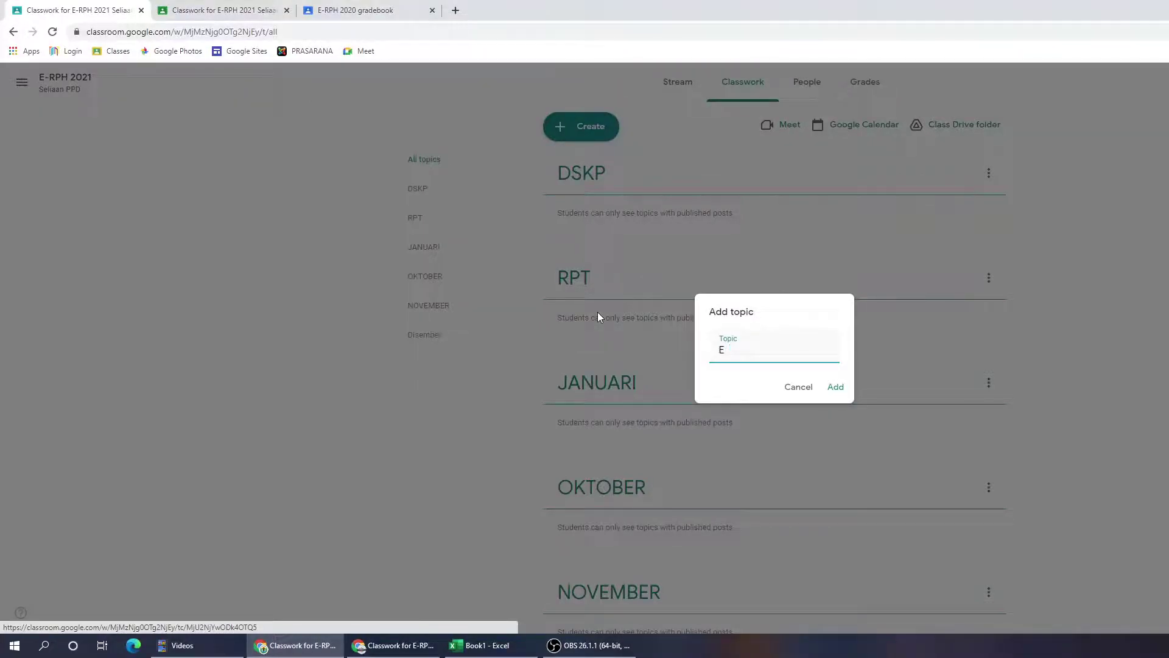
{"action": "type", "text": "-BRM"}
{"action": "key", "text": "Return"}
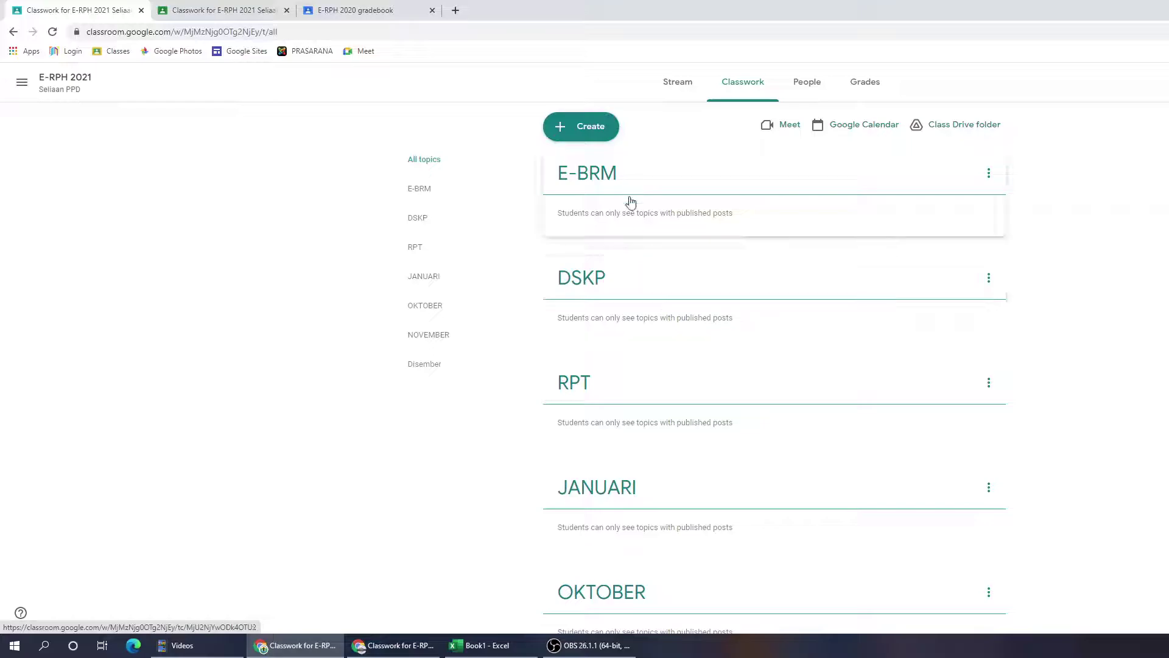
Review the topic list, view the E-BRM topic's options and its own page, and return to all classwork.
{"action": "scroll", "coordinate": [634, 382], "scroll_direction": "down", "scroll_amount": 4}
{"action": "scroll", "coordinate": [666, 483], "scroll_direction": "up", "scroll_amount": 4}
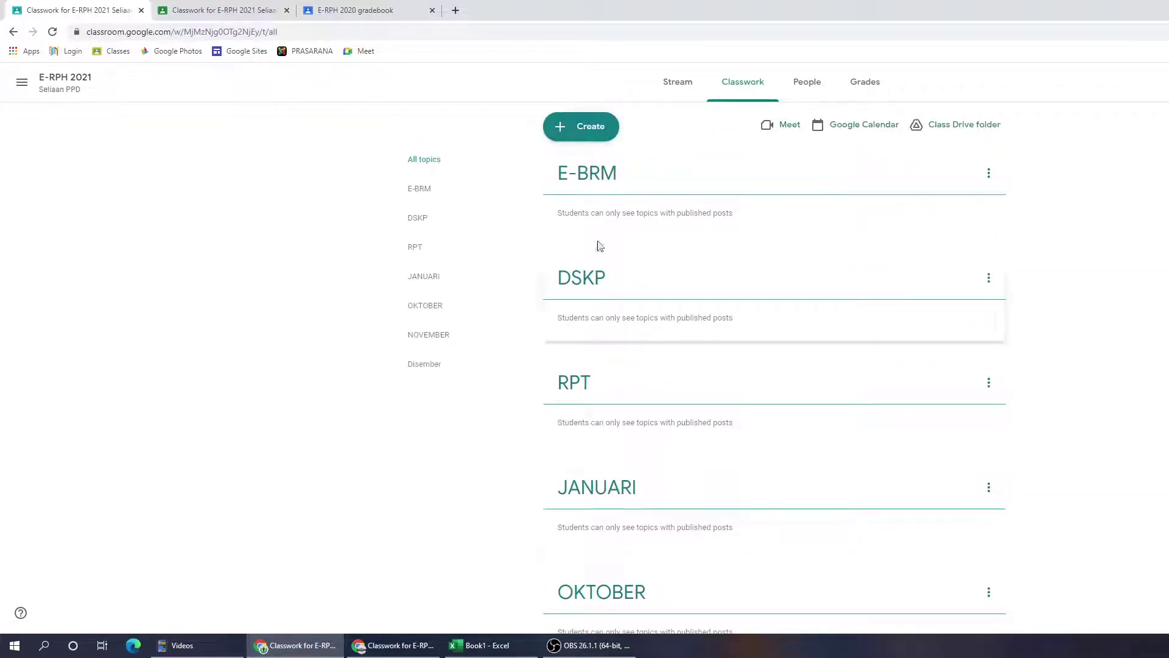
{"action": "left_click", "coordinate": [988, 173]}
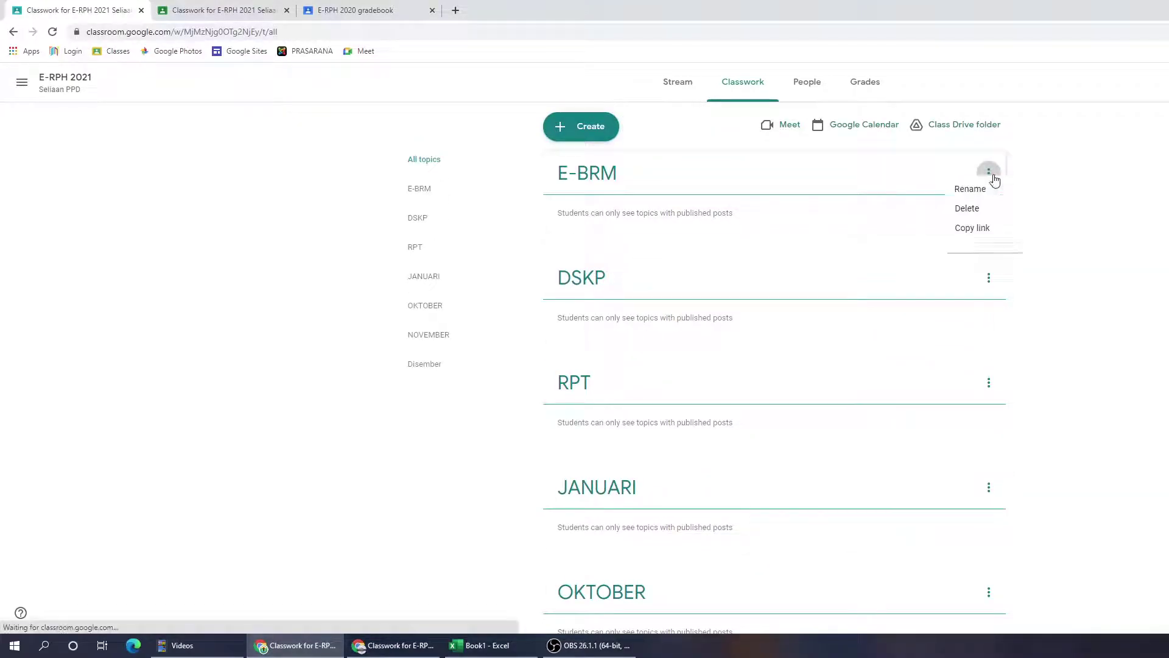
{"action": "left_click", "coordinate": [589, 173]}
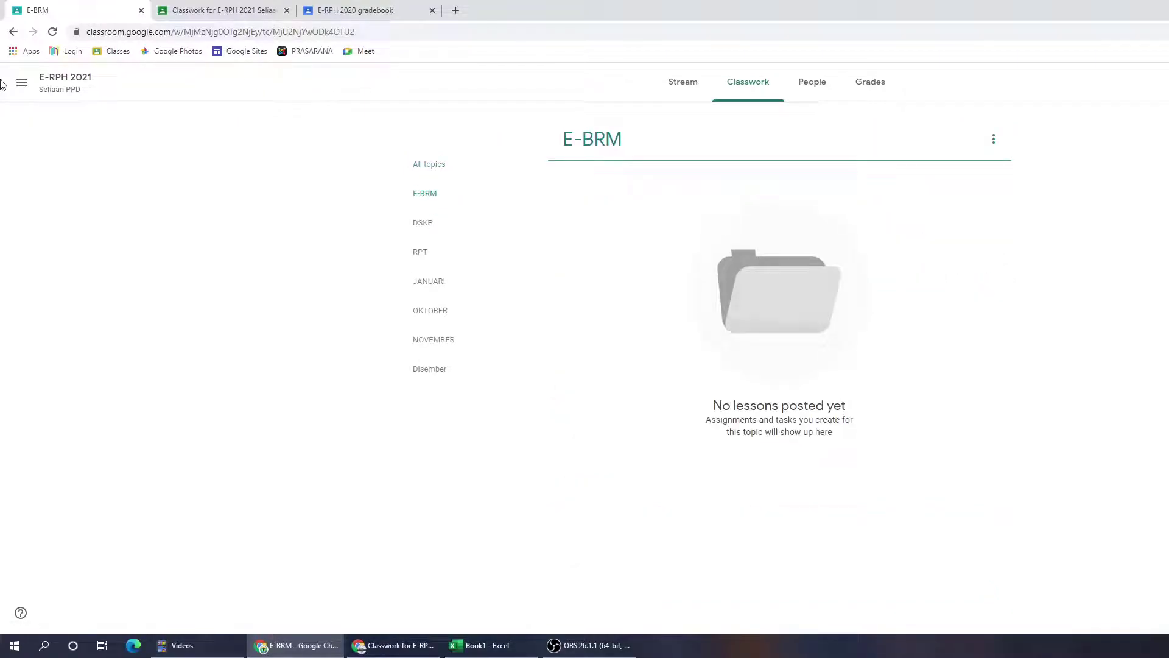
{"action": "left_click", "coordinate": [13, 32]}
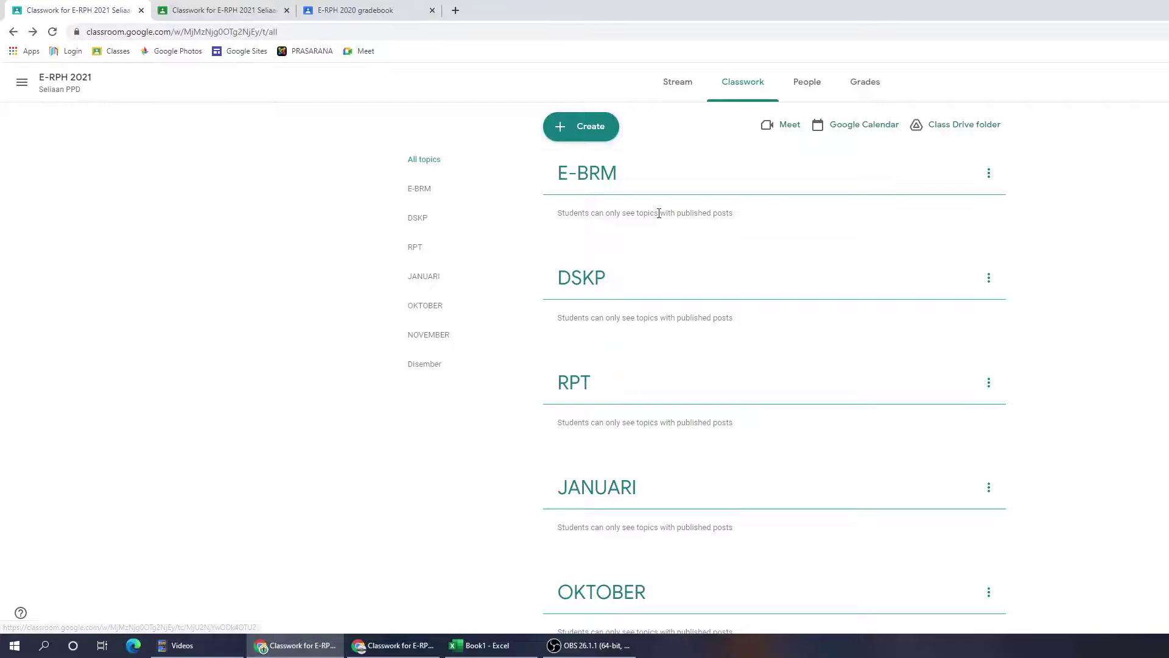
Create an assignment titled E-BRM 2021 with the instructions "Sila muat naik E-BRM" under the E-BRM topic.
{"action": "left_click", "coordinate": [587, 129]}
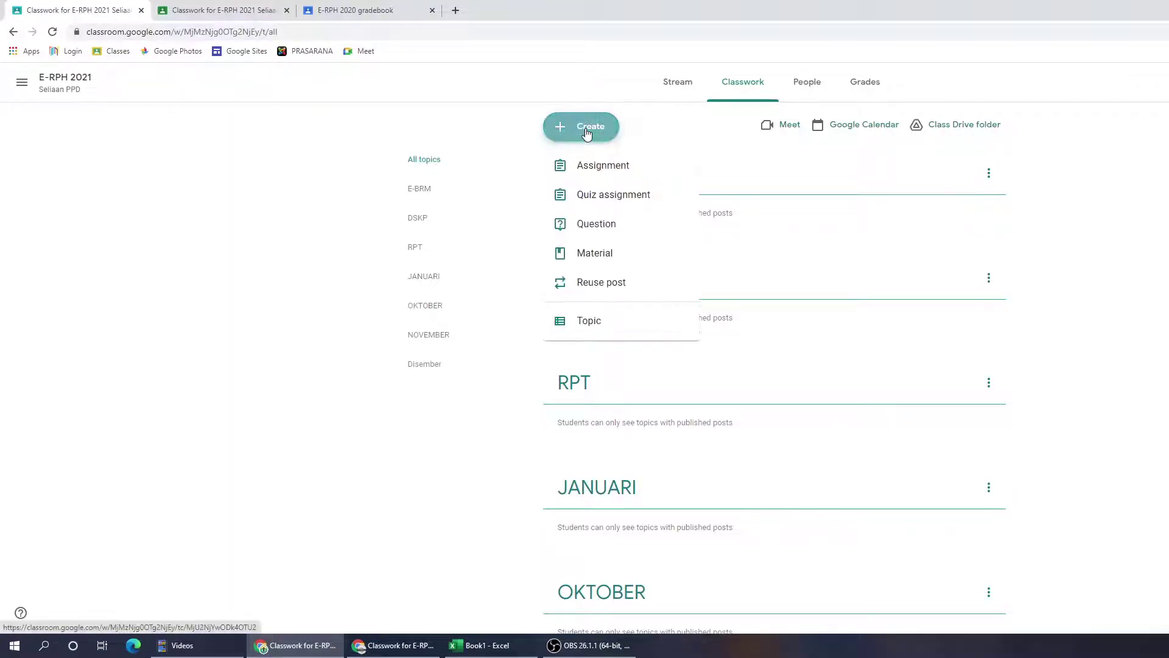
{"action": "left_click", "coordinate": [597, 166]}
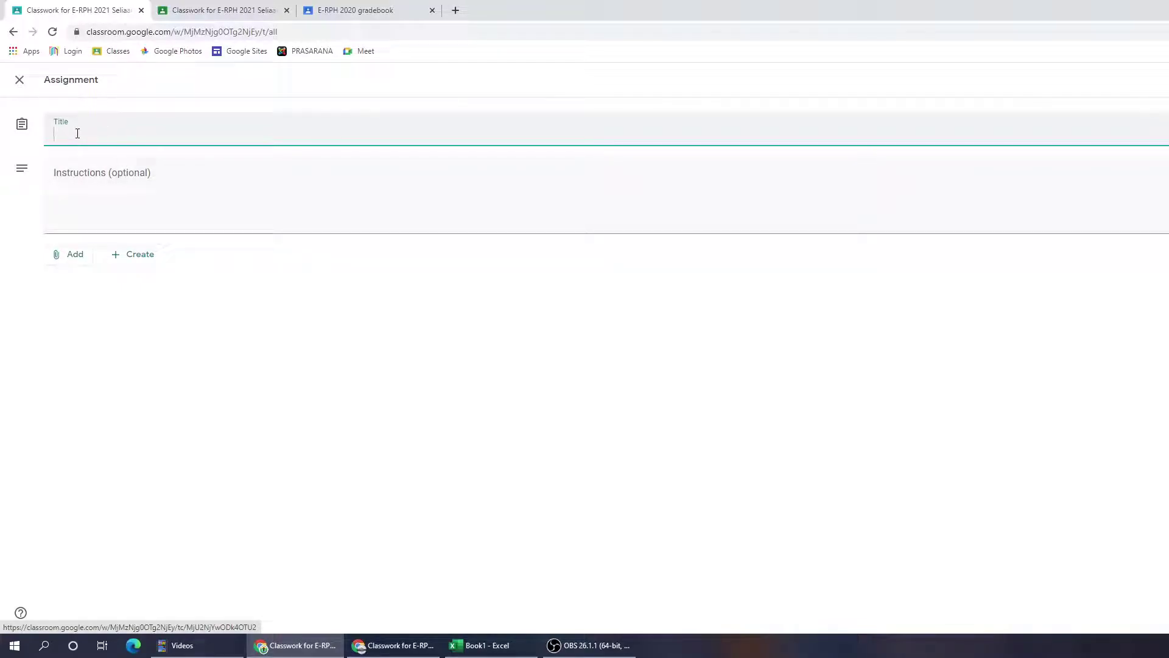
{"action": "type", "text": "E-RPH 20"}
{"action": "type", "text": "21"}
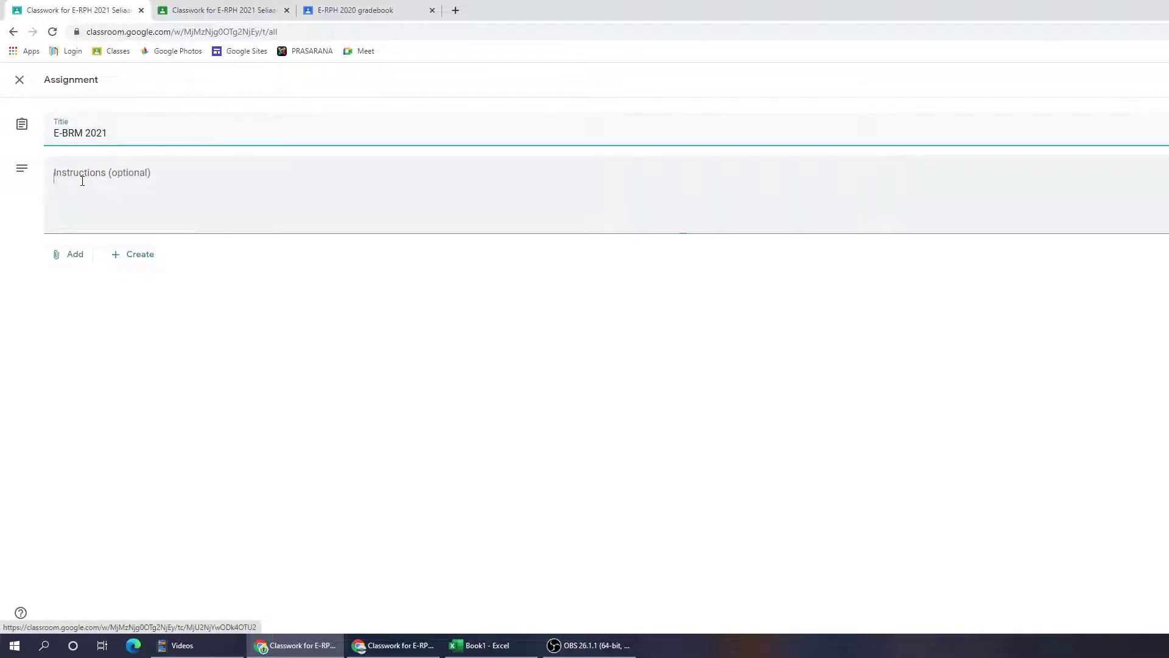
{"action": "left_click", "coordinate": [81, 178]}
{"action": "type", "text": "Sila mua"}
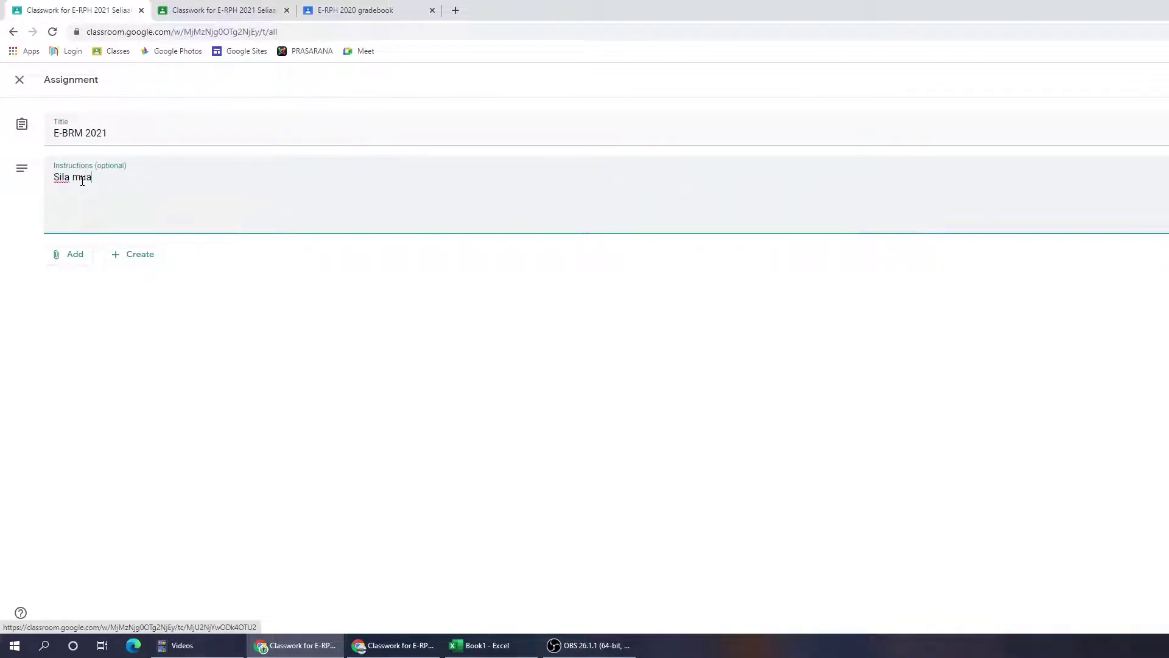
{"action": "type", "text": "t naik E-BRM"}
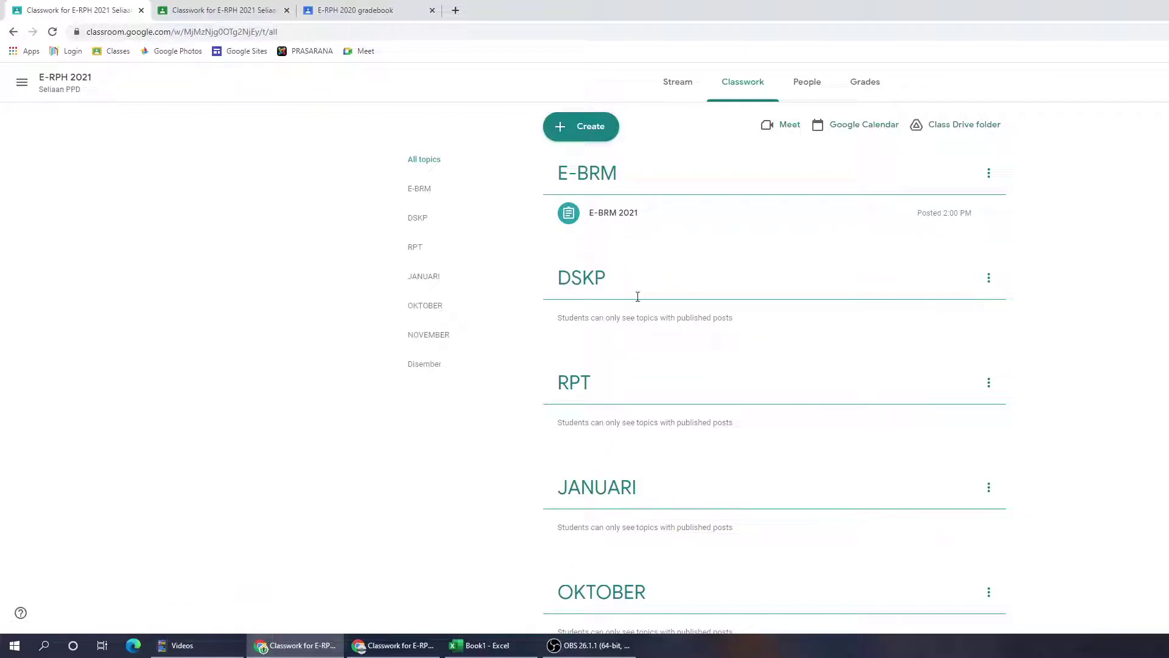
Start a new assignment titled "Minggu 1 (20/1/2021 - 22/1/2021)" in the Seliaan PPD class.
{"action": "left_click", "coordinate": [591, 136]}
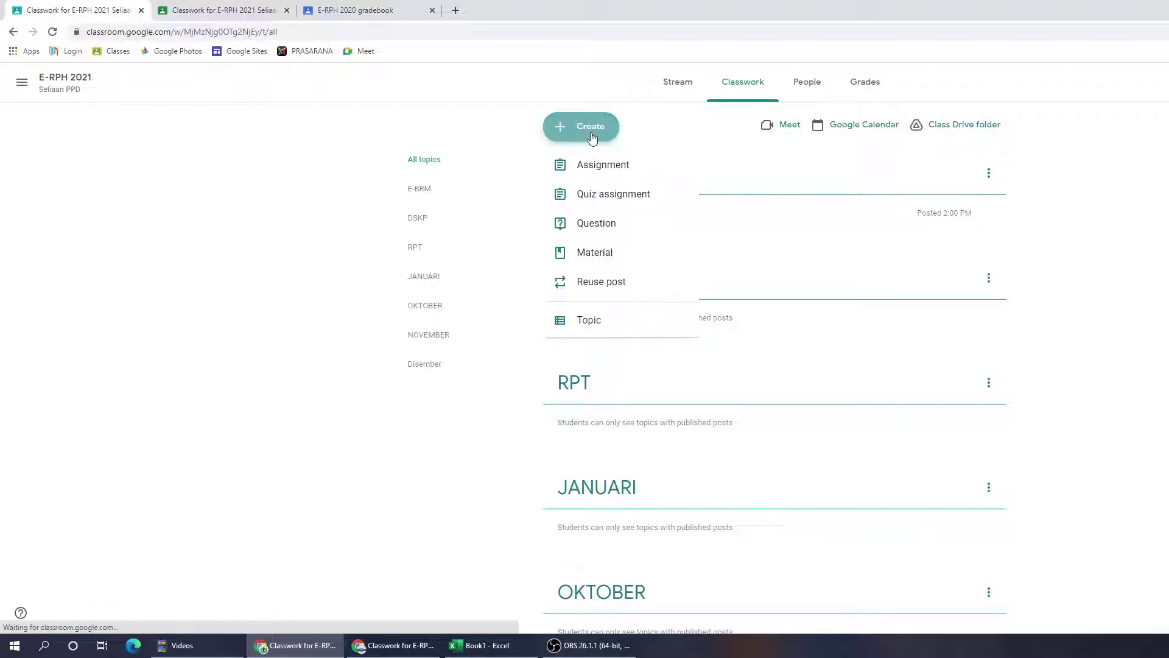
{"action": "left_click", "coordinate": [595, 167]}
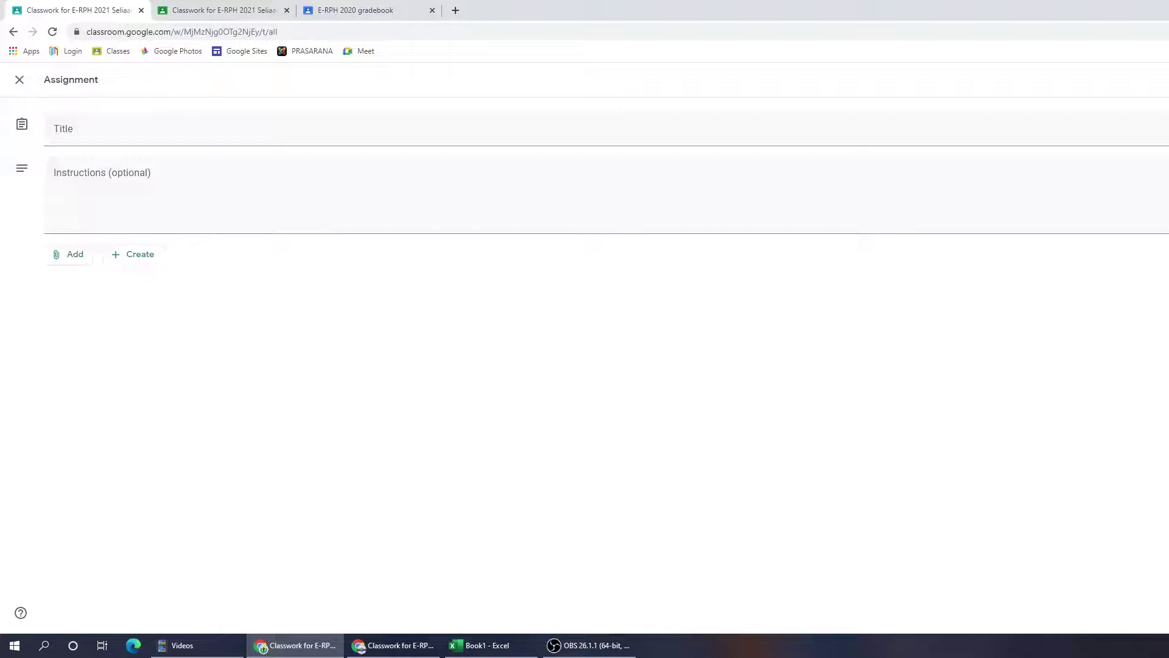
{"action": "left_click", "coordinate": [62, 130]}
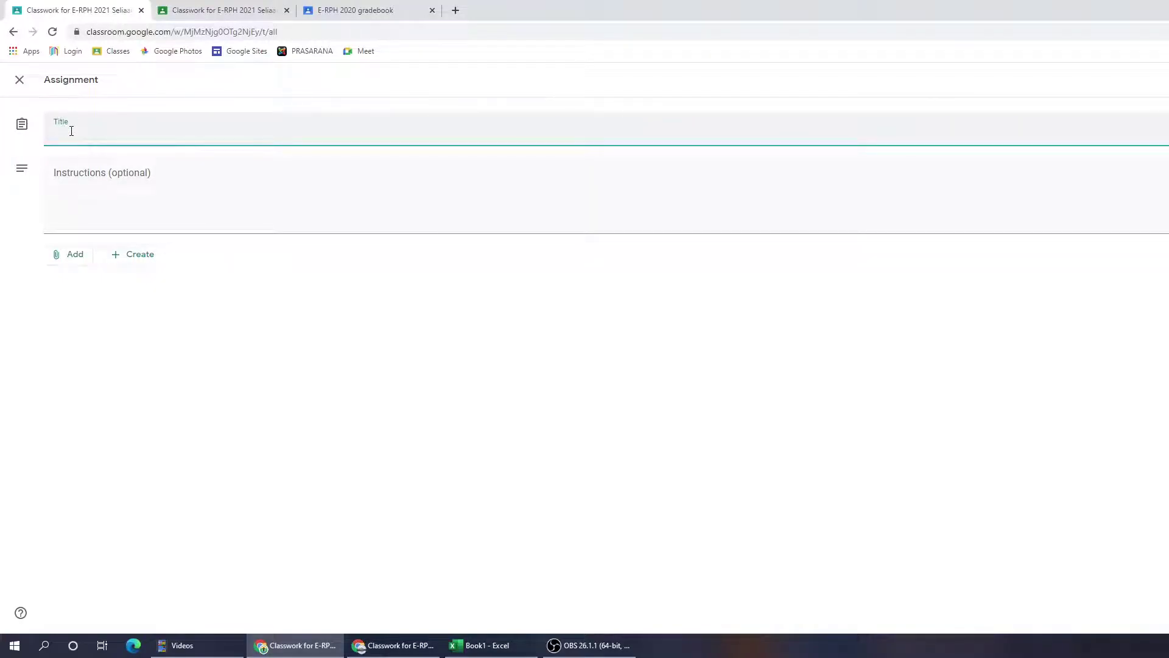
{"action": "type", "text": "Minggu 1 (20/1/2021 - 22/1/2021)"}
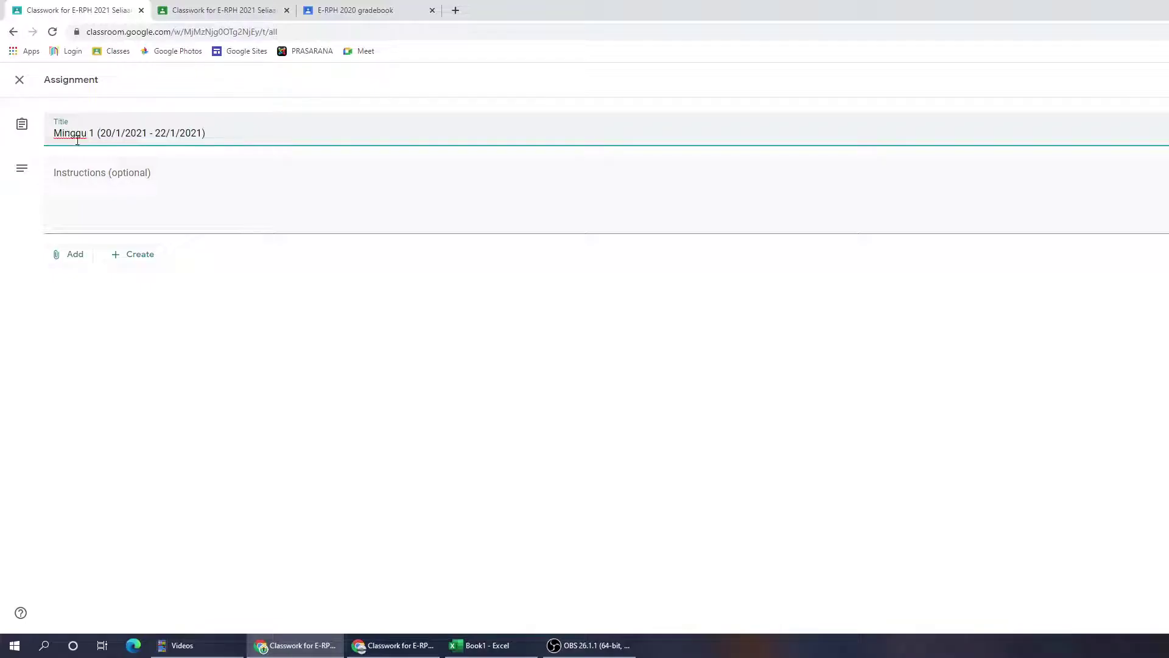
Copy the 0–4 scoring scale from the Minggu 2 assignment in the Seliaan Pen. Kanan Koku class into the Minggu 1 instructions.
{"action": "left_click", "coordinate": [79, 174]}
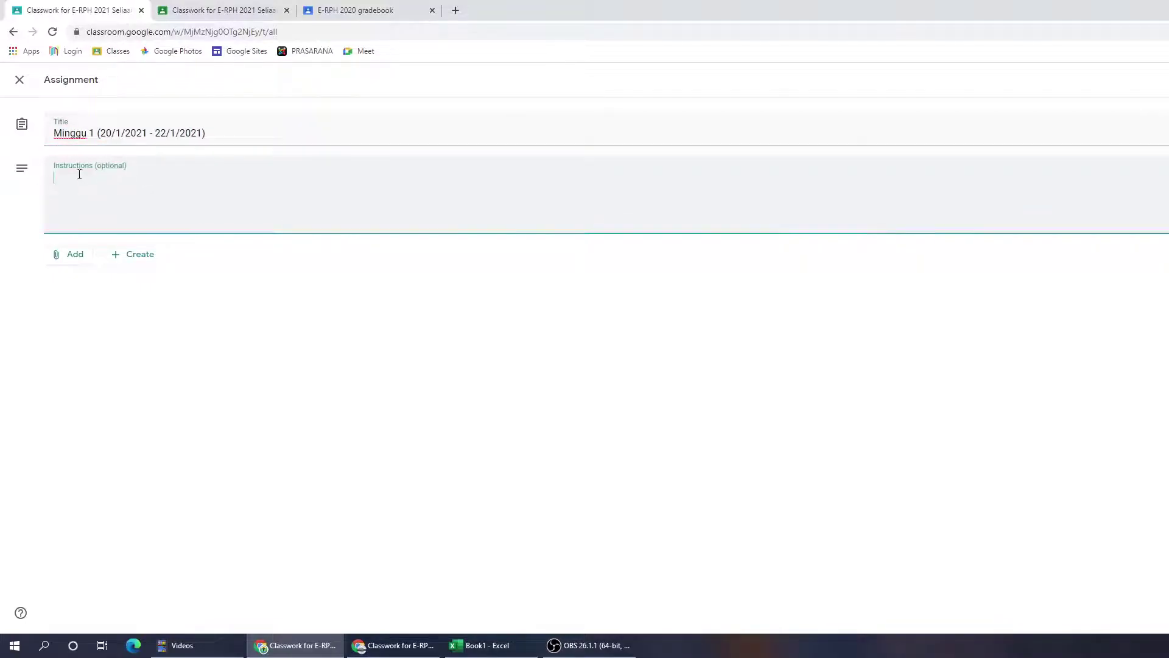
{"action": "left_click", "coordinate": [225, 10]}
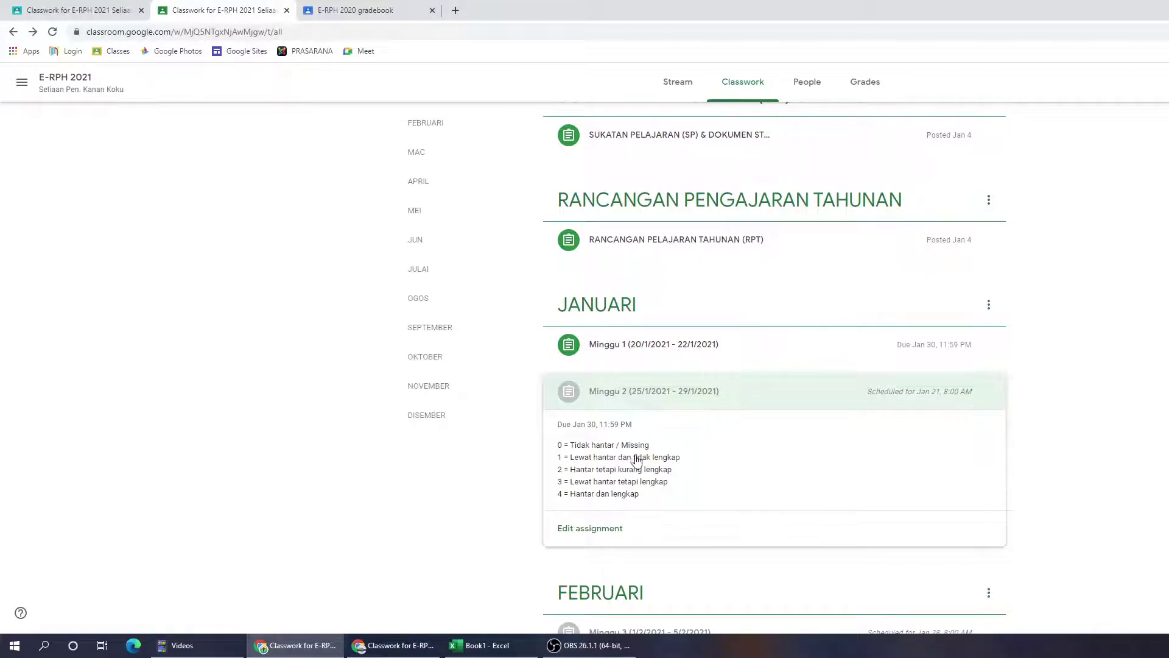
{"action": "left_click", "coordinate": [586, 530]}
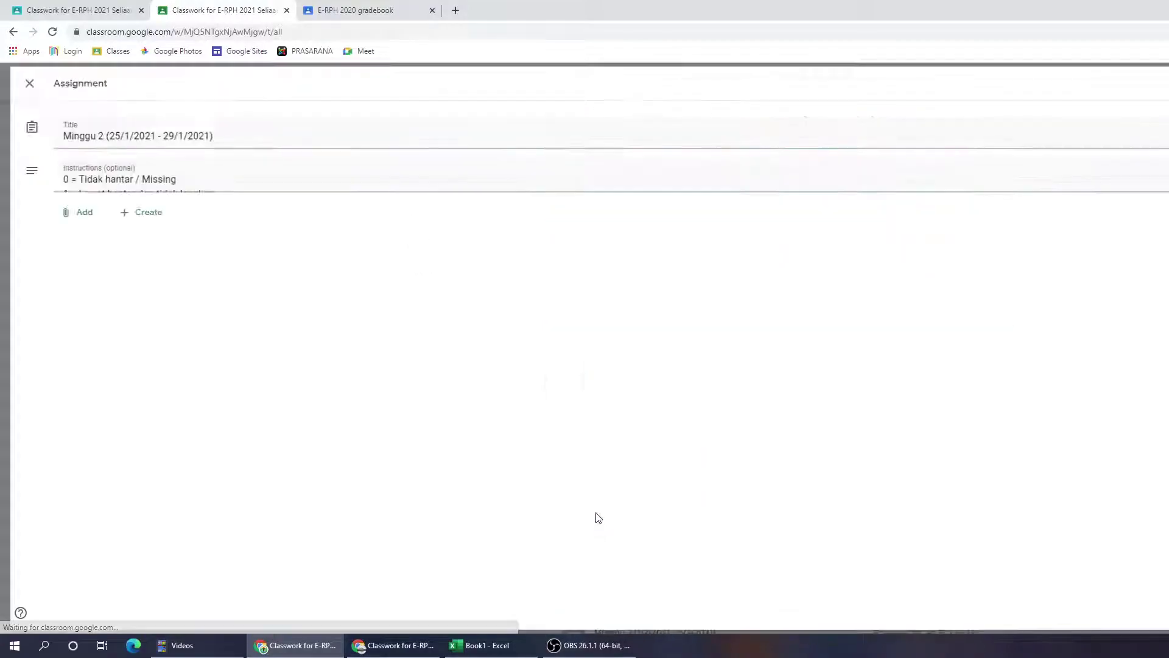
{"action": "left_click_drag", "start_coordinate": [156, 243], "coordinate": [56, 177]}
{"action": "key", "text": "ctrl+c"}
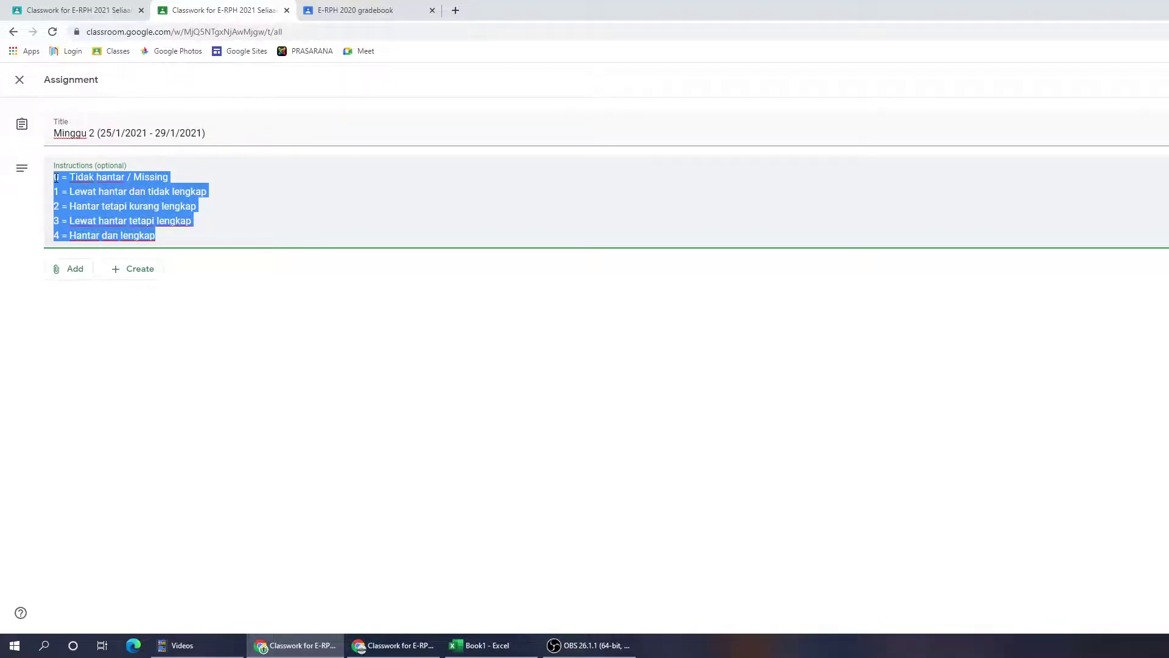
{"action": "left_click", "coordinate": [20, 81]}
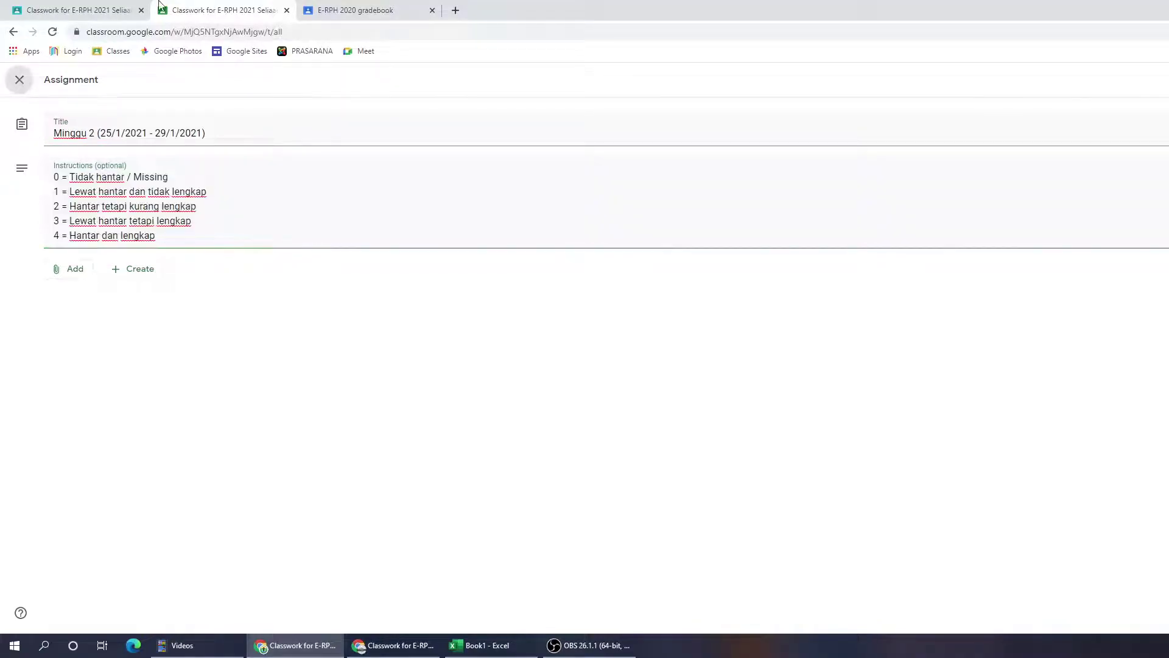
{"action": "left_click", "coordinate": [93, 13]}
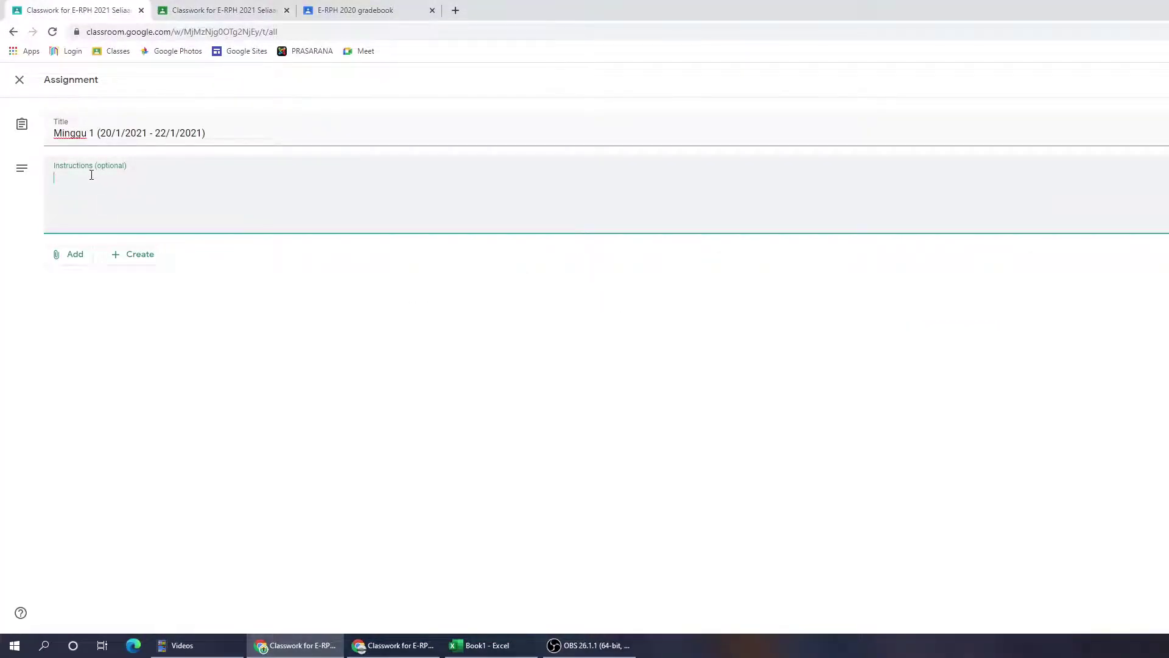
{"action": "key", "text": "ctrl+v"}
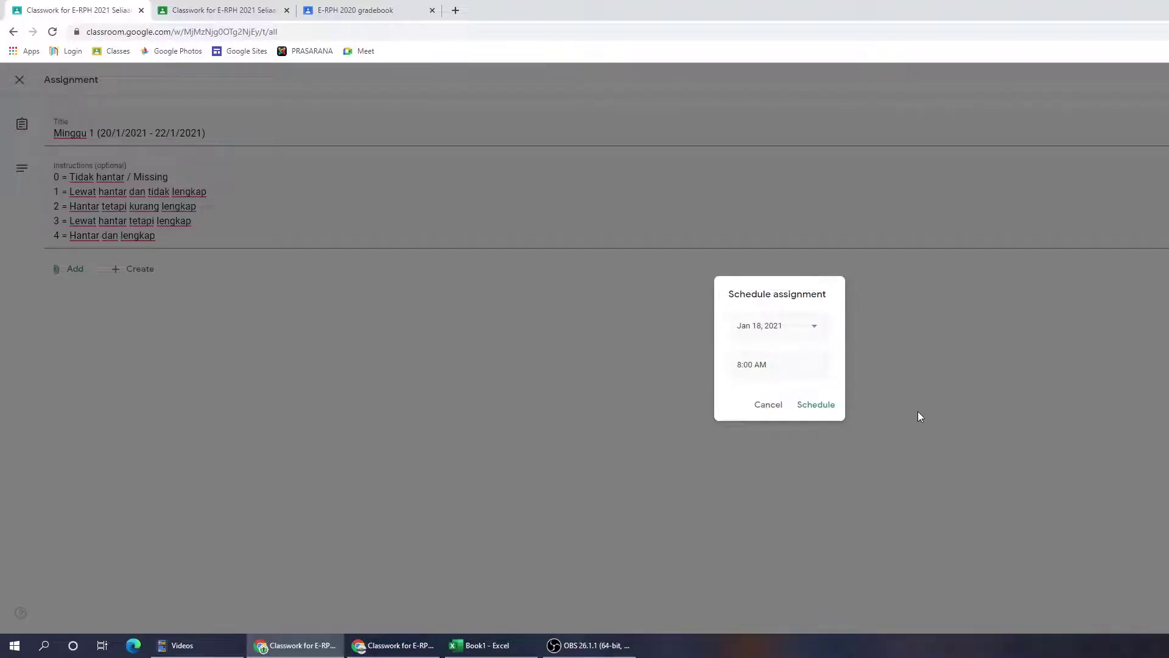
Cancel scheduling the Minggu 1 assignment and close it as a draft under the JANUARI topic.
{"action": "left_click", "coordinate": [774, 406]}
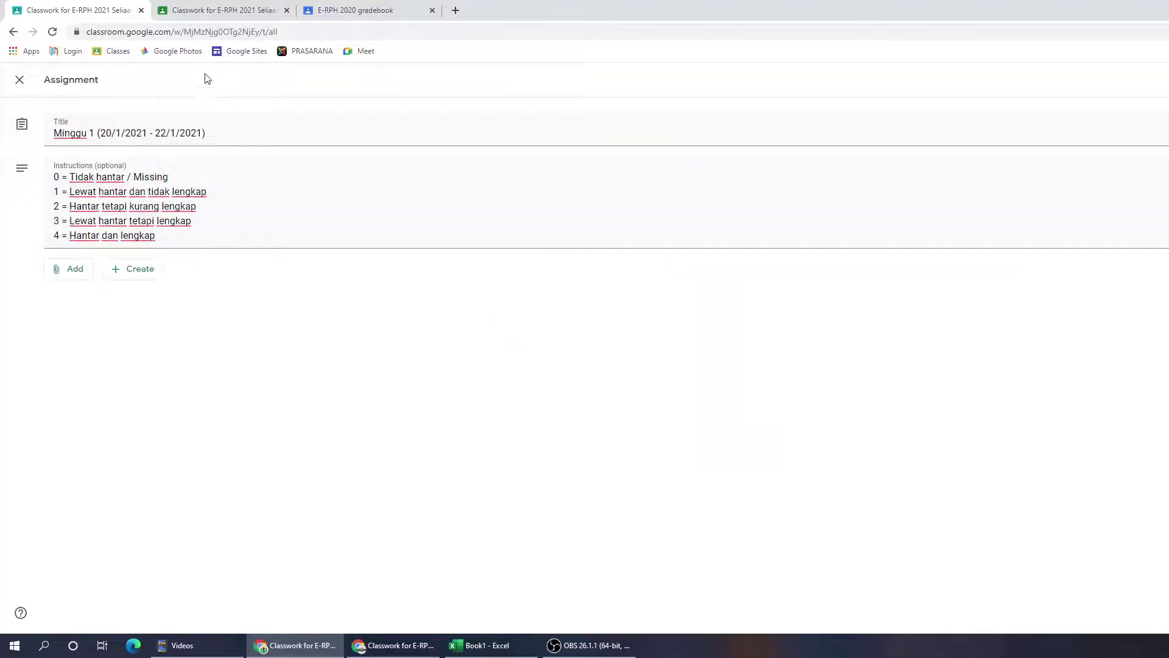
{"action": "left_click", "coordinate": [18, 81]}
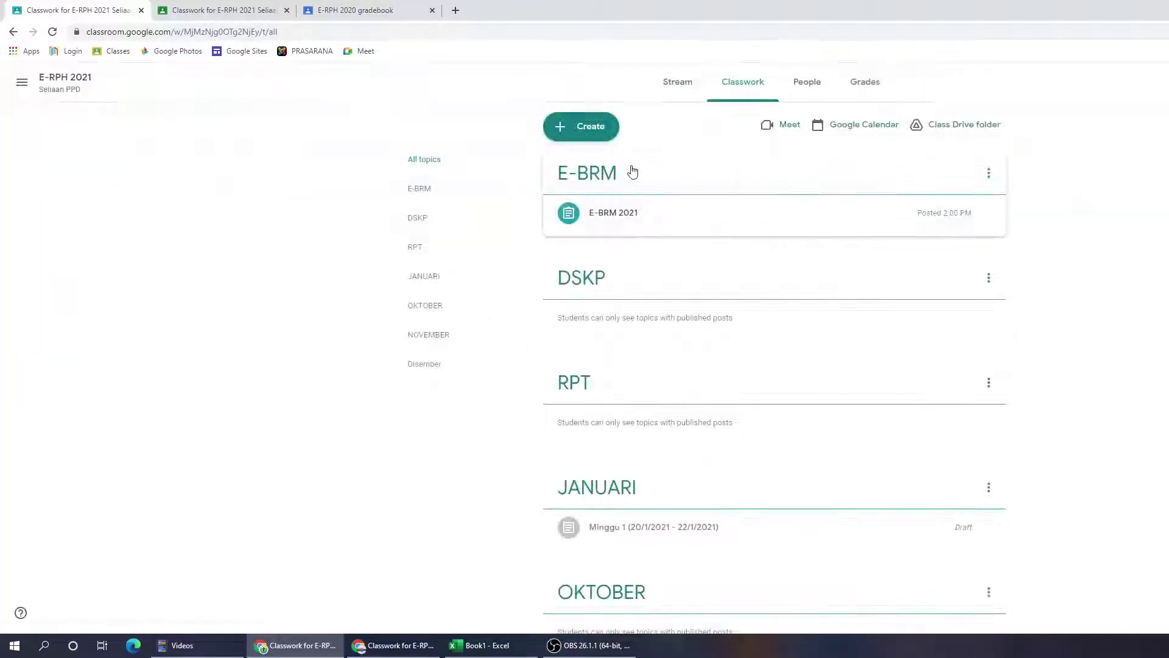
{"action": "scroll", "coordinate": [645, 365], "scroll_direction": "down", "scroll_amount": 4}
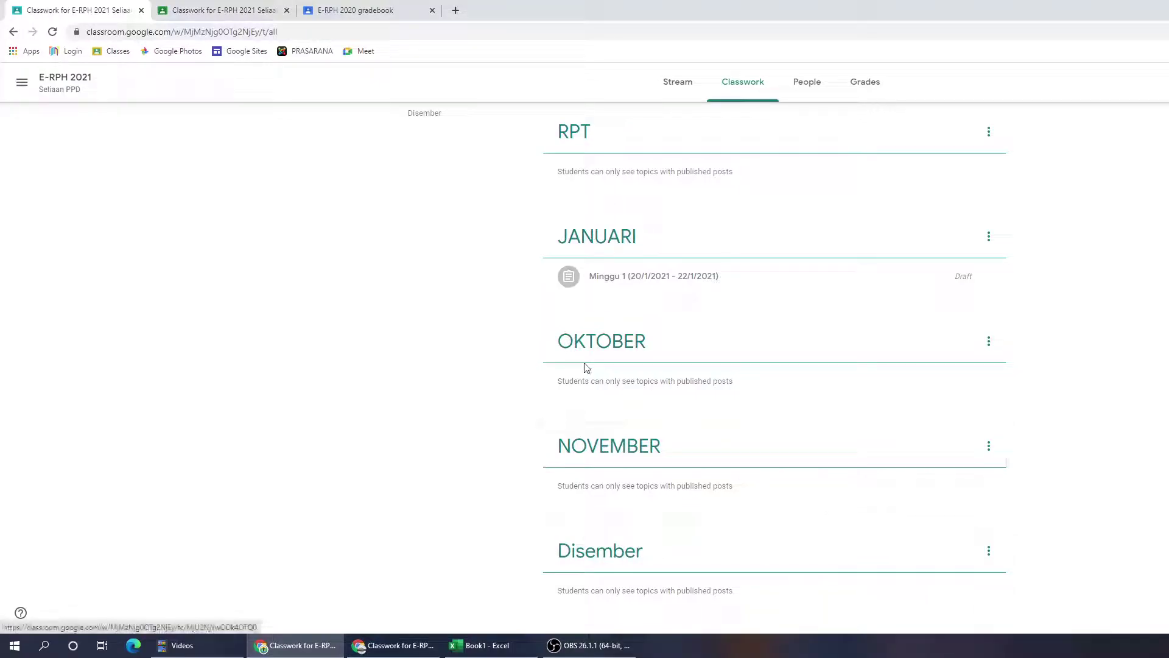
Start a copy of the Seliaan Pengetua class from the class list and set its section to Seliaan Nazir.
{"action": "left_click", "coordinate": [101, 53]}
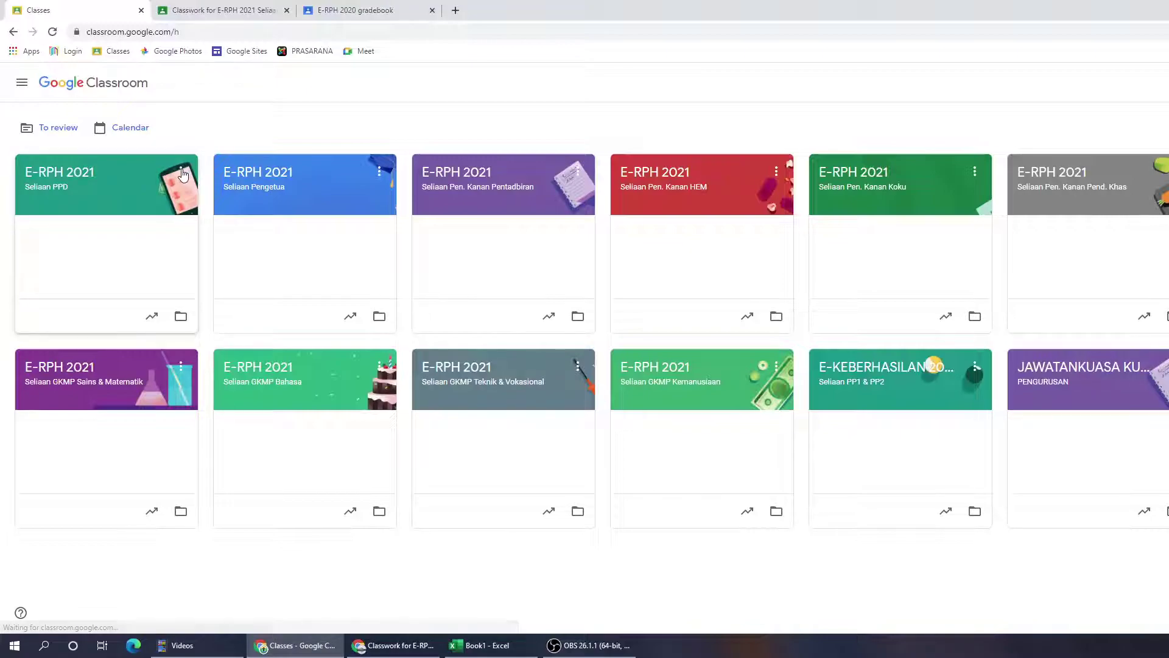
{"action": "right_click", "coordinate": [380, 172]}
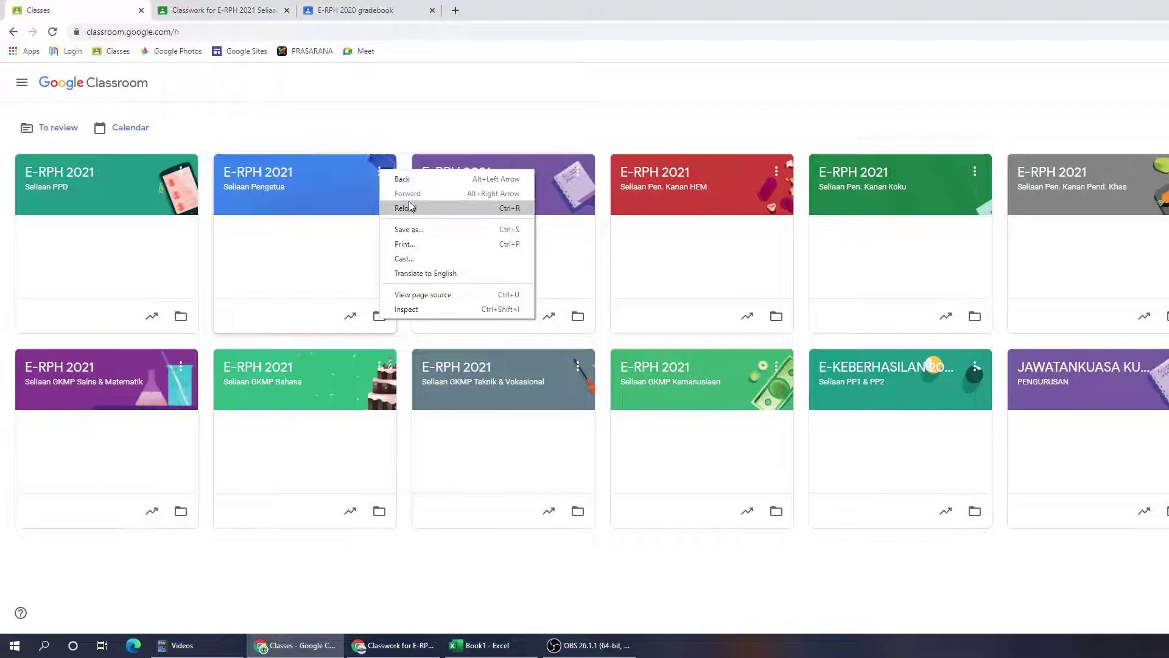
{"action": "left_click", "coordinate": [401, 159]}
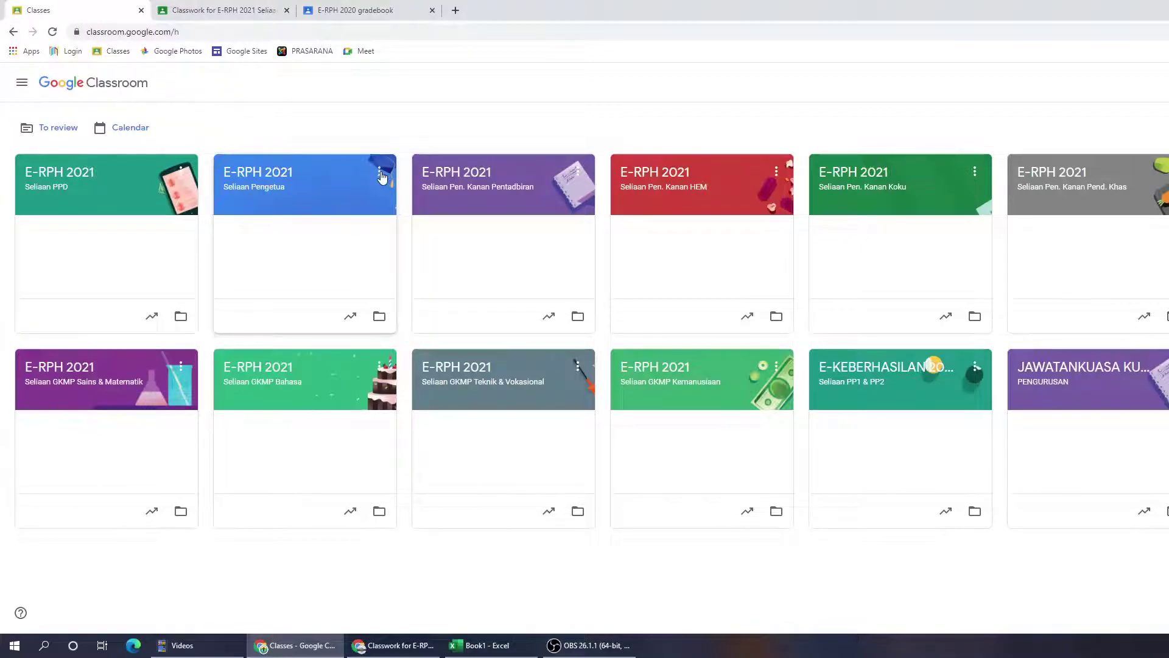
{"action": "left_click", "coordinate": [381, 175]}
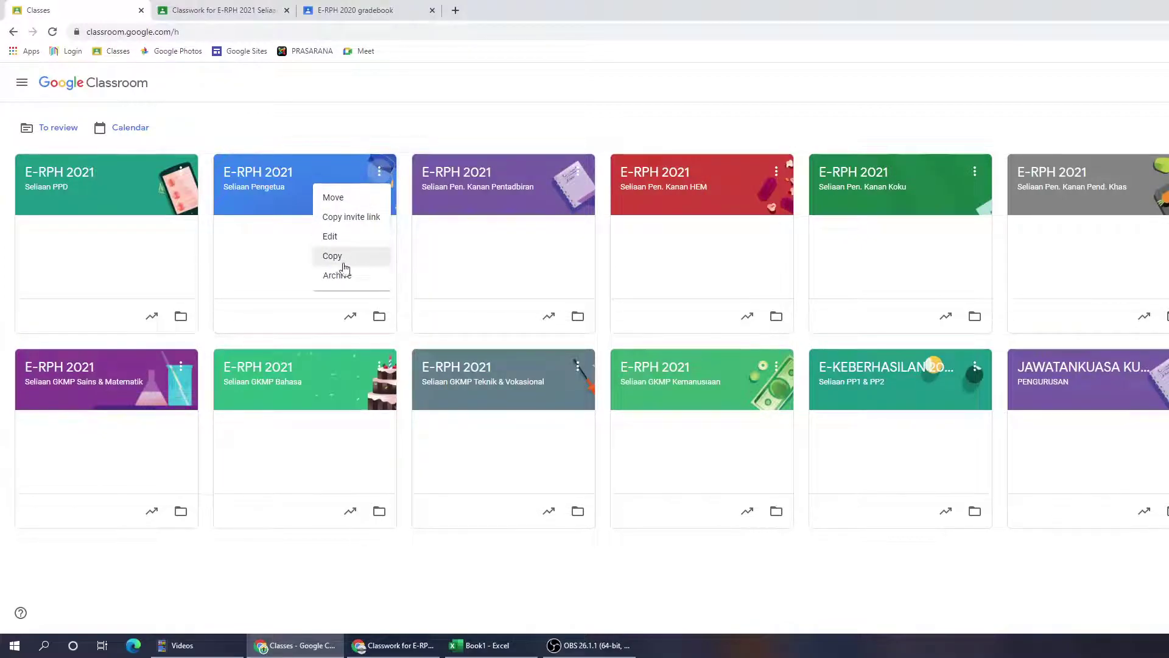
{"action": "left_click", "coordinate": [343, 262]}
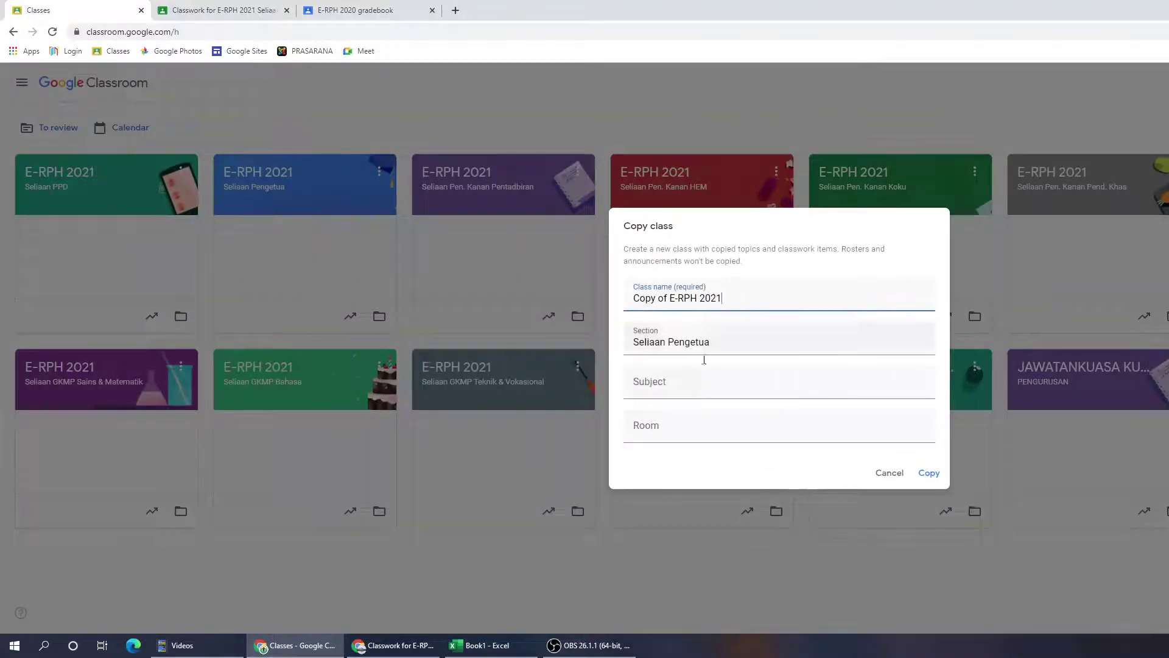
{"action": "left_click", "coordinate": [748, 347]}
{"action": "key", "text": "BackSpace"}
{"action": "key", "text": "BackSpace"}
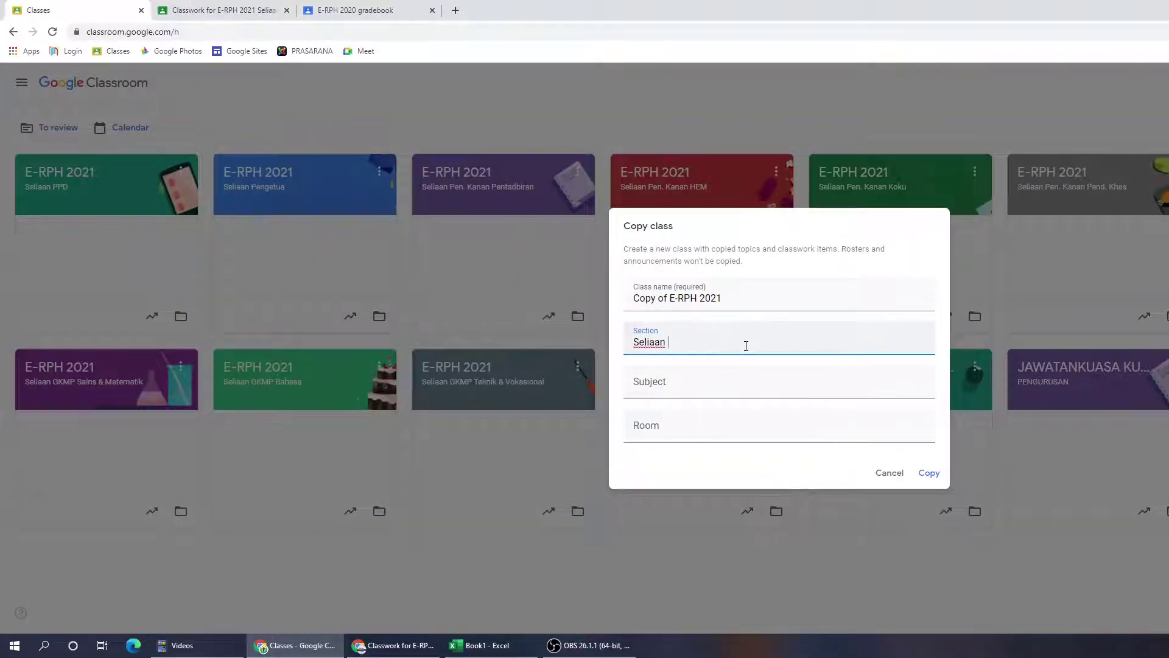
{"action": "type", "text": "Nazir"}
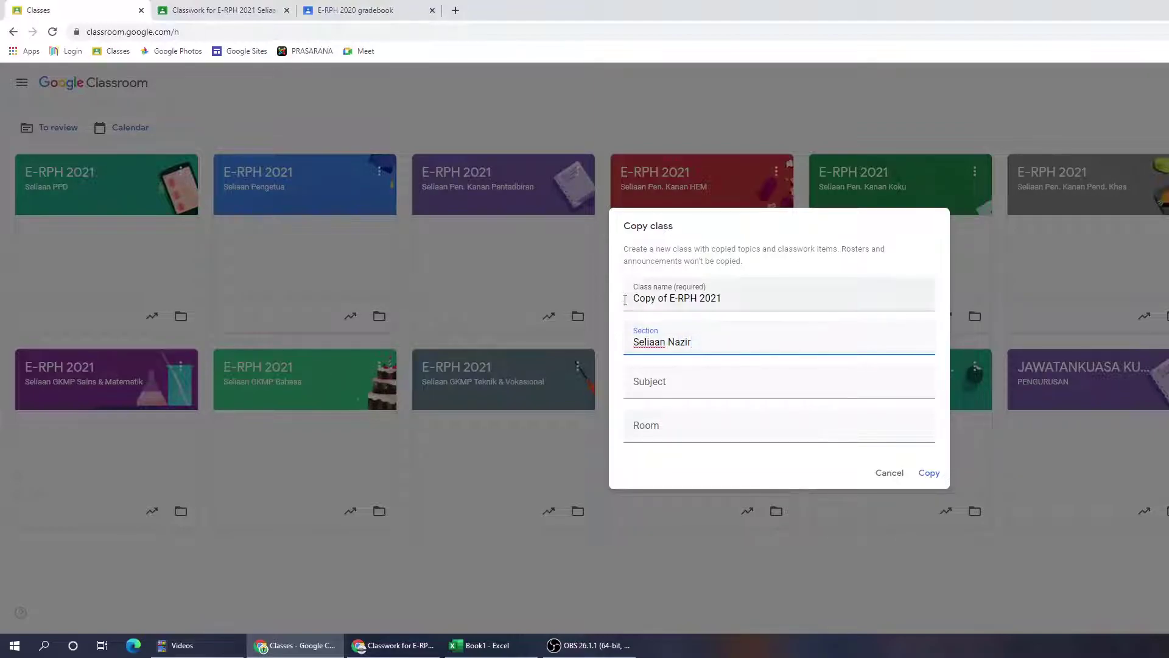
Shorten the copied class's name to E-RPH 2021 and create the copy.
{"action": "left_click", "coordinate": [670, 300]}
{"action": "key", "text": "BackSpace"}
{"action": "key", "text": "BackSpace"}
{"action": "key", "text": "BackSpace"}
{"action": "key", "text": "BackSpace"}
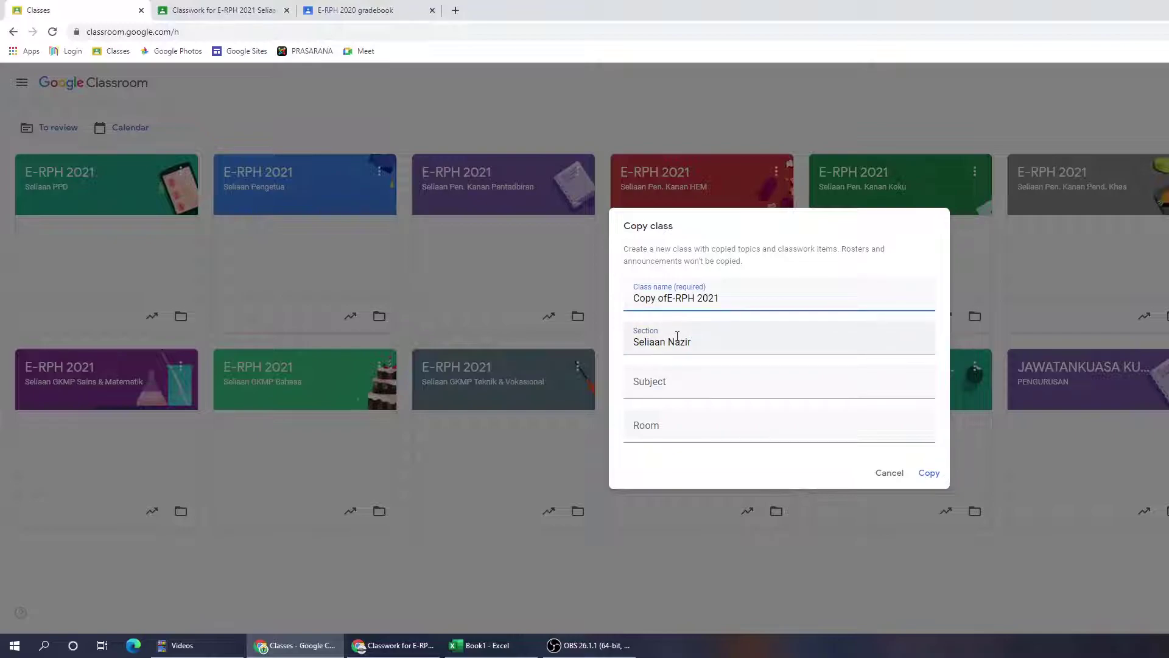
{"action": "key", "text": "BackSpace"}
{"action": "key", "text": "BackSpace"}
{"action": "key", "text": "BackSpace"}
{"action": "key", "text": "BackSpace"}
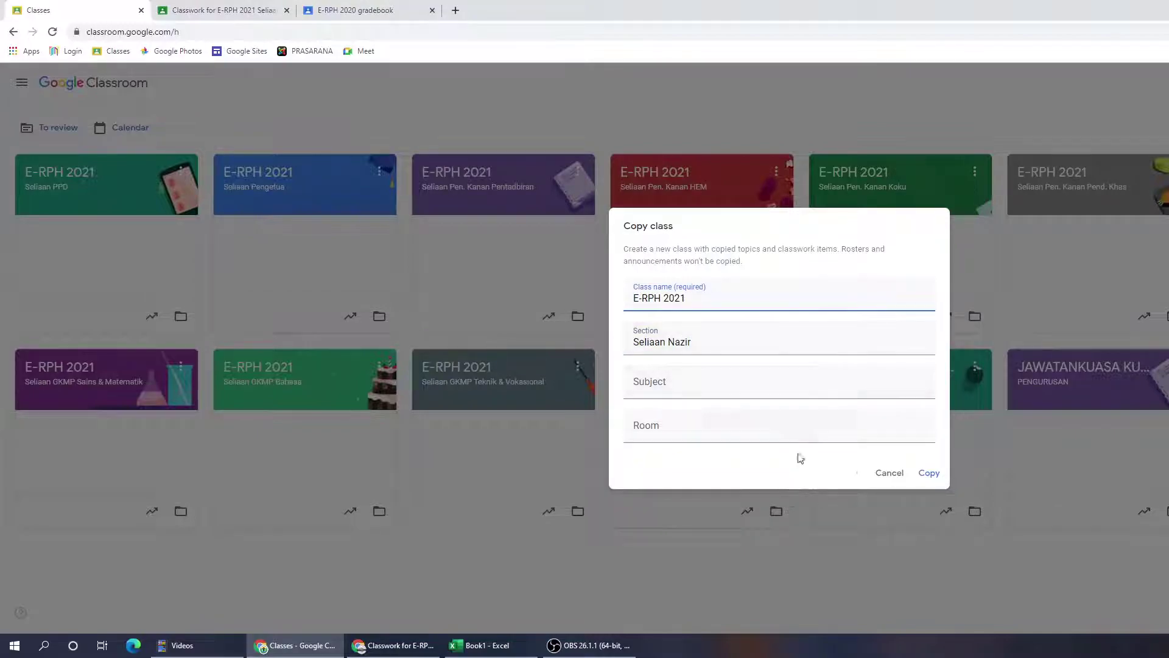
{"action": "left_click", "coordinate": [932, 480]}
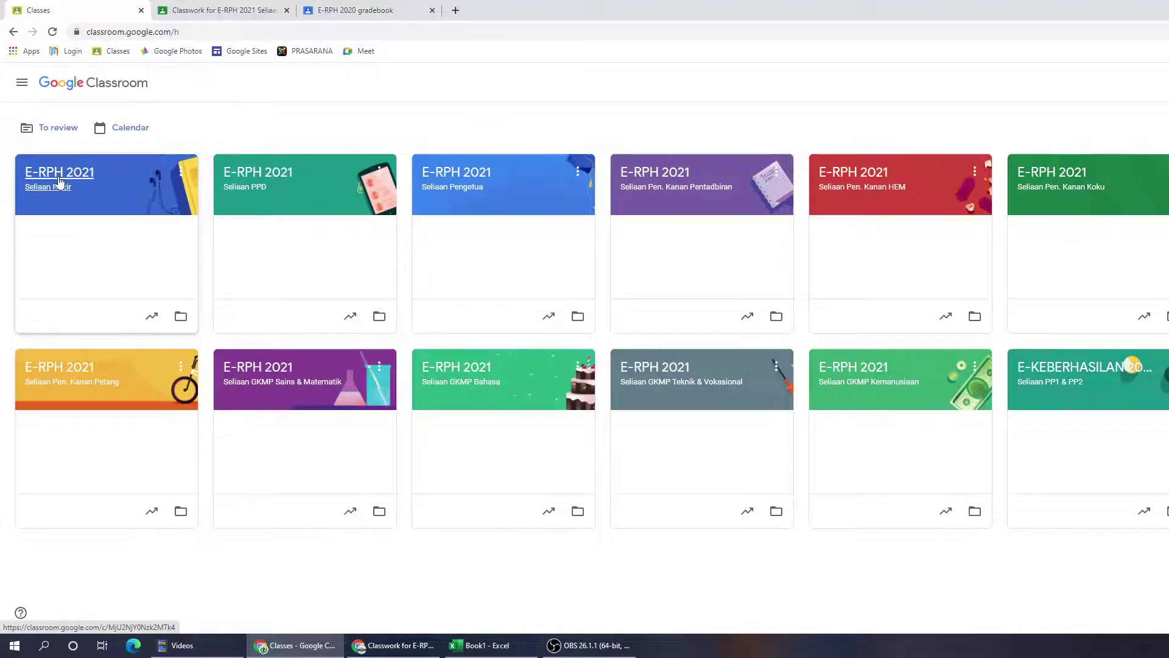
{"action": "left_click", "coordinate": [60, 177]}
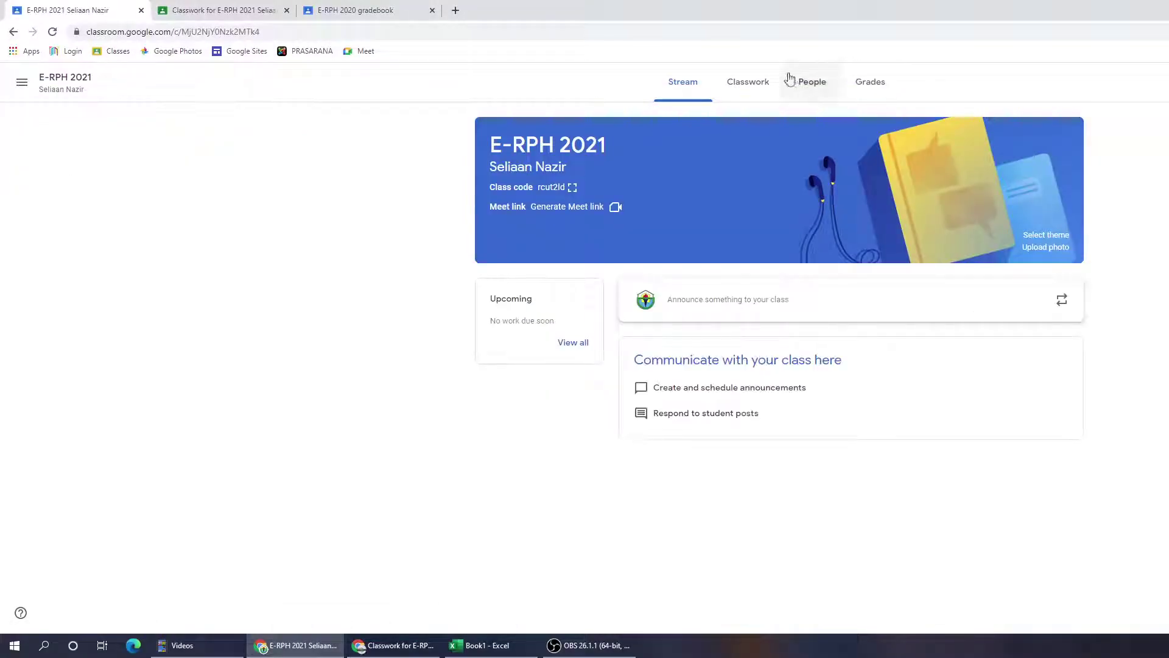
{"action": "left_click", "coordinate": [760, 86]}
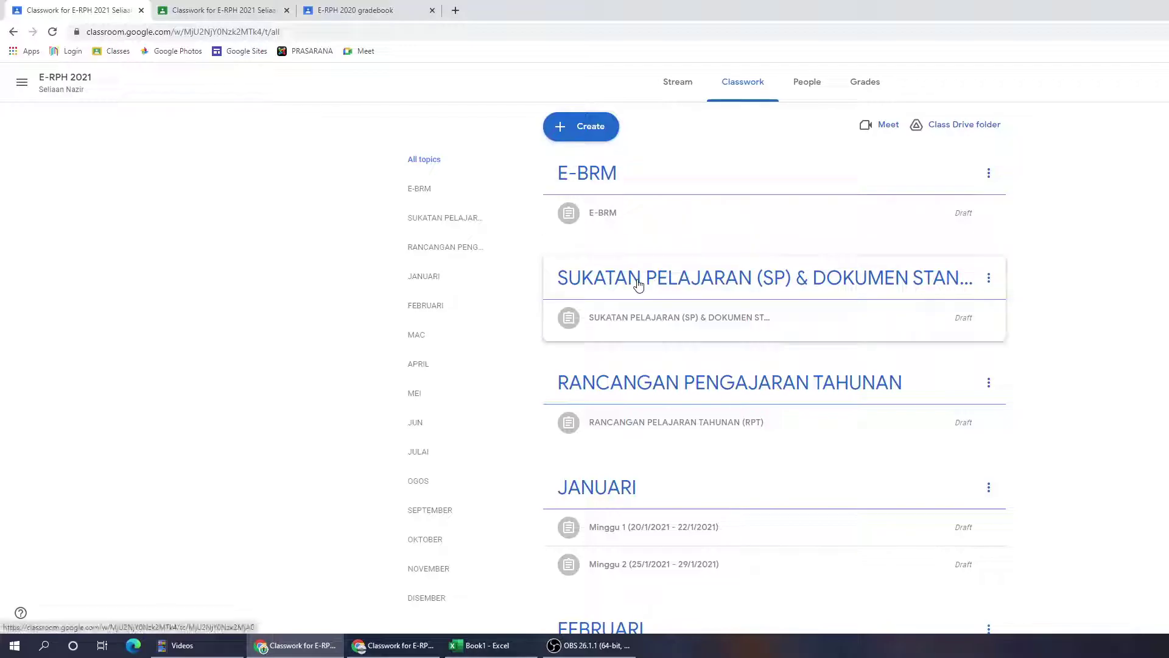
{"action": "key", "text": "ctrl"}
{"action": "key", "text": "ctrl"}
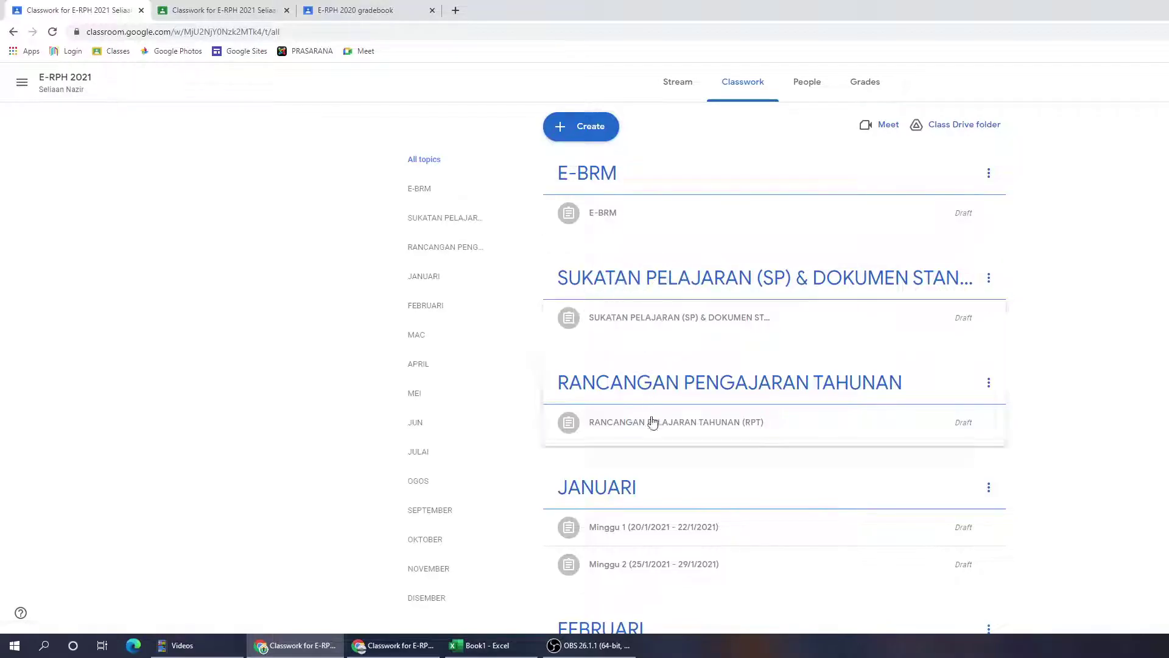
{"action": "scroll", "coordinate": [649, 460], "scroll_direction": "down", "scroll_amount": 20}
{"action": "scroll", "coordinate": [649, 460], "scroll_direction": "down", "scroll_amount": 8}
{"action": "scroll", "coordinate": [647, 458], "scroll_direction": "up", "scroll_amount": 20}
{"action": "scroll", "coordinate": [646, 456], "scroll_direction": "up", "scroll_amount": 10}
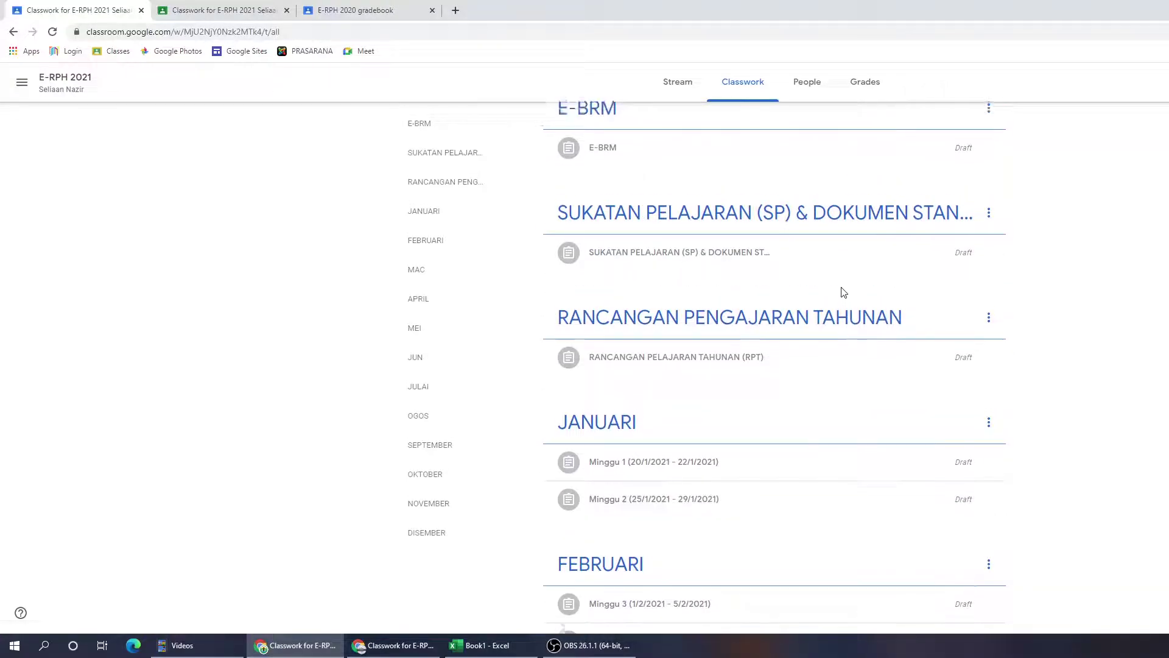
{"action": "scroll", "coordinate": [844, 292], "scroll_direction": "up", "scroll_amount": 2}
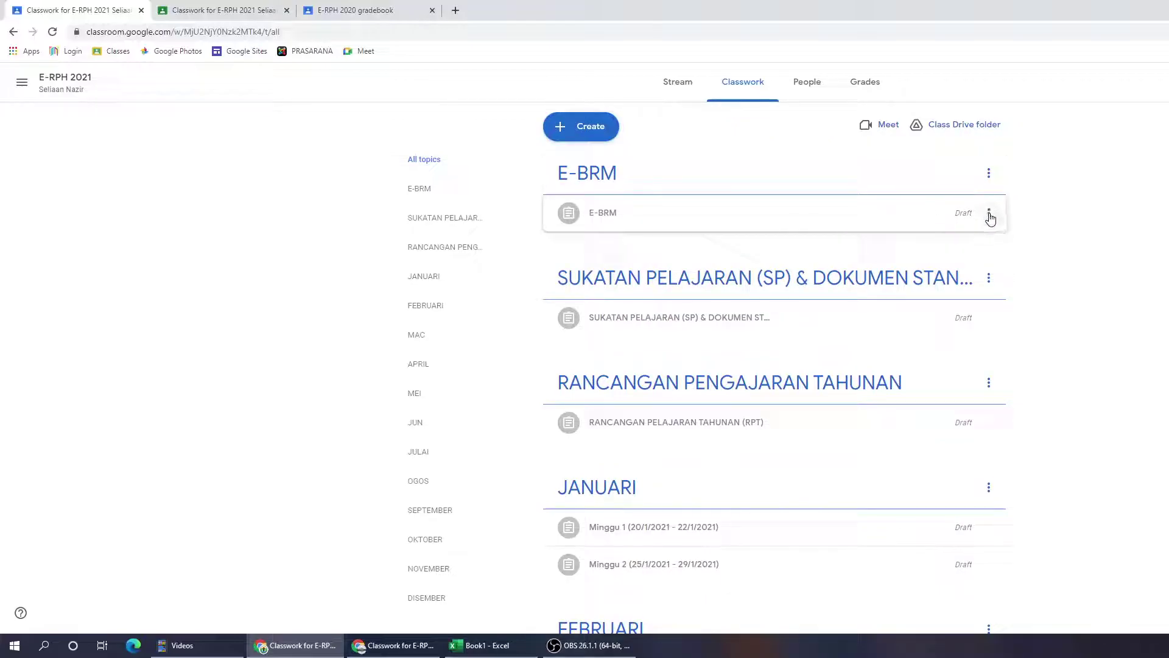
{"action": "left_click", "coordinate": [566, 214]}
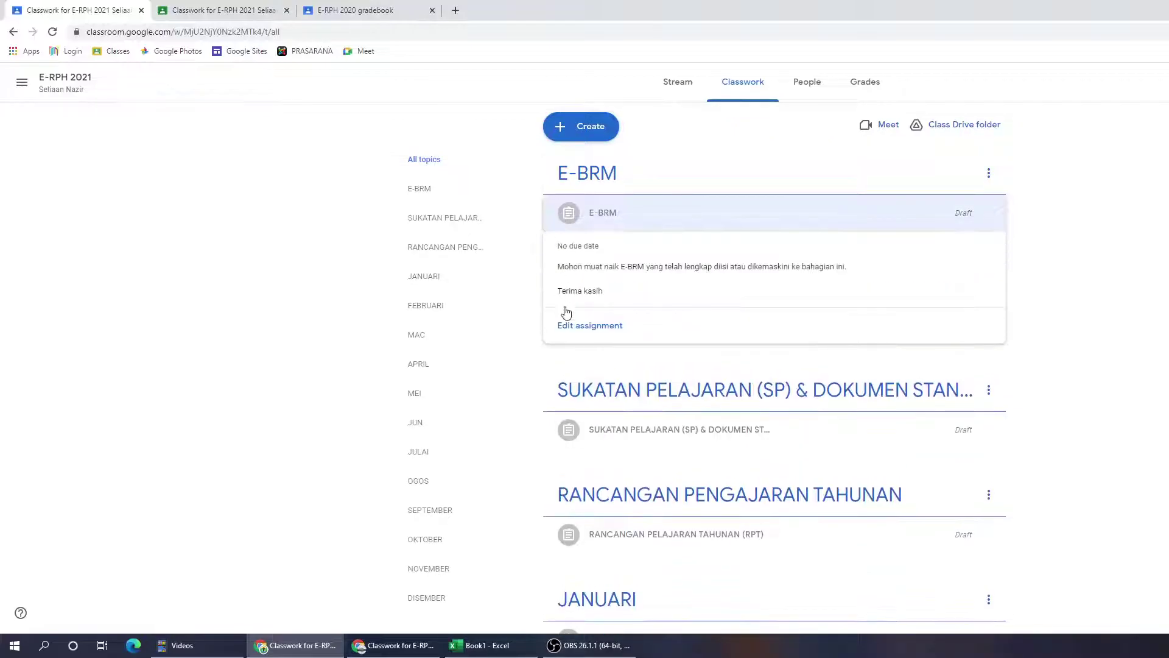
Open the E-BRM draft for editing, with E-BRM 2021 (Blank).pptx attached, and assign it to the Seliaan Nazir class.
{"action": "left_click", "coordinate": [570, 331]}
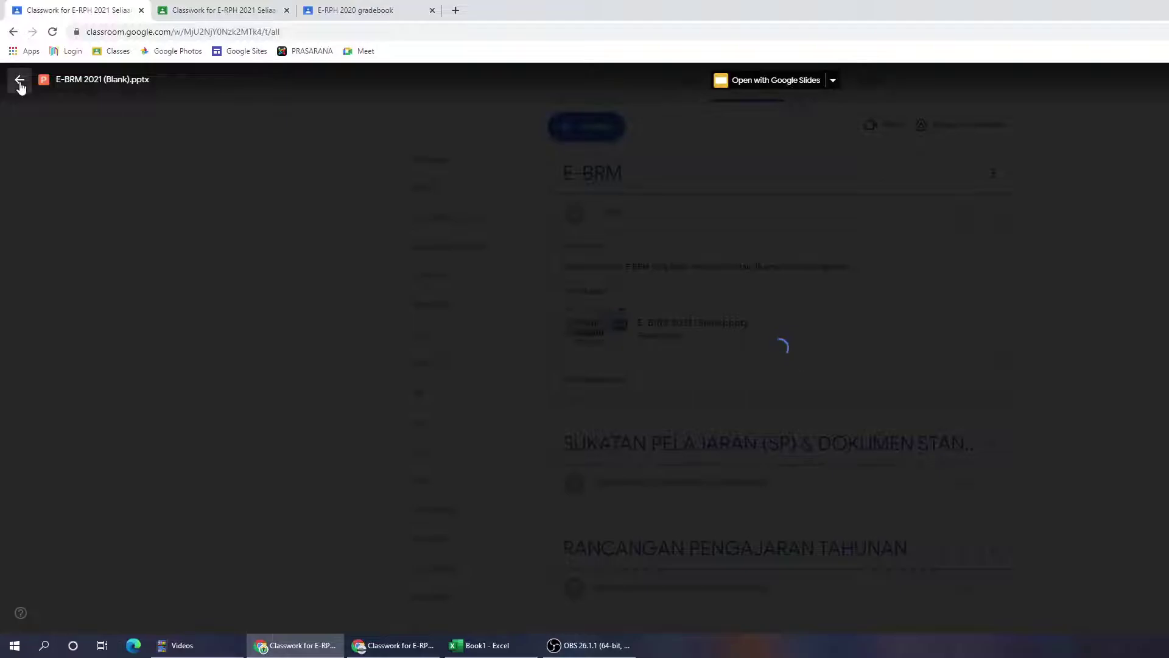
{"action": "left_click", "coordinate": [18, 82]}
{"action": "left_click", "coordinate": [602, 378]}
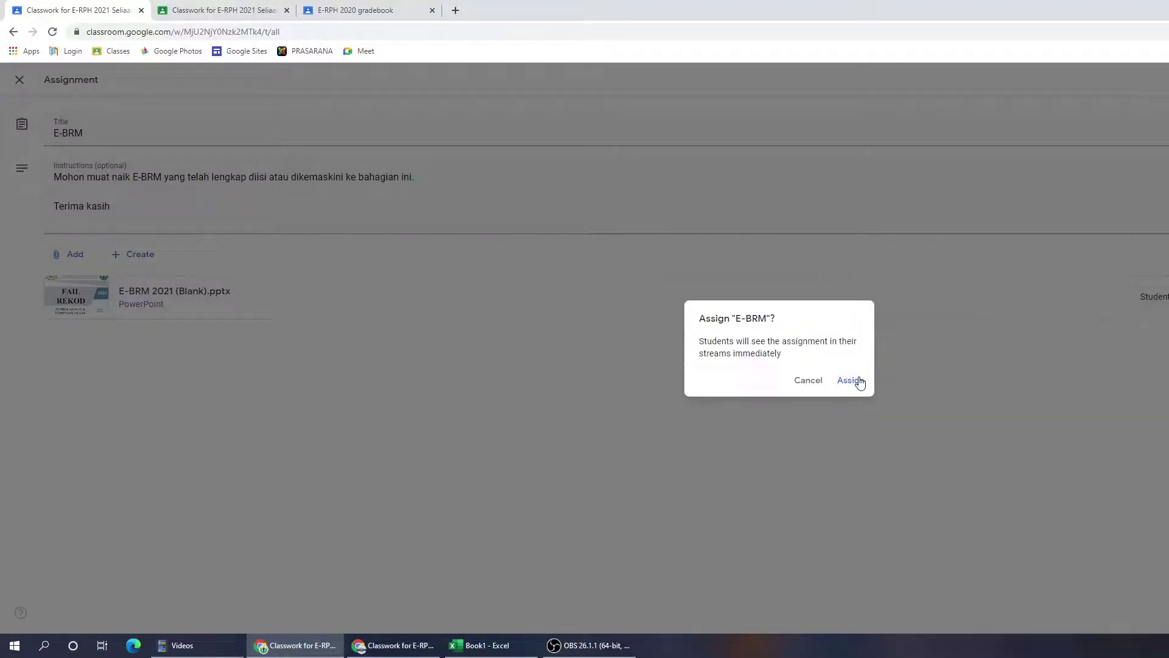
{"action": "left_click", "coordinate": [859, 380]}
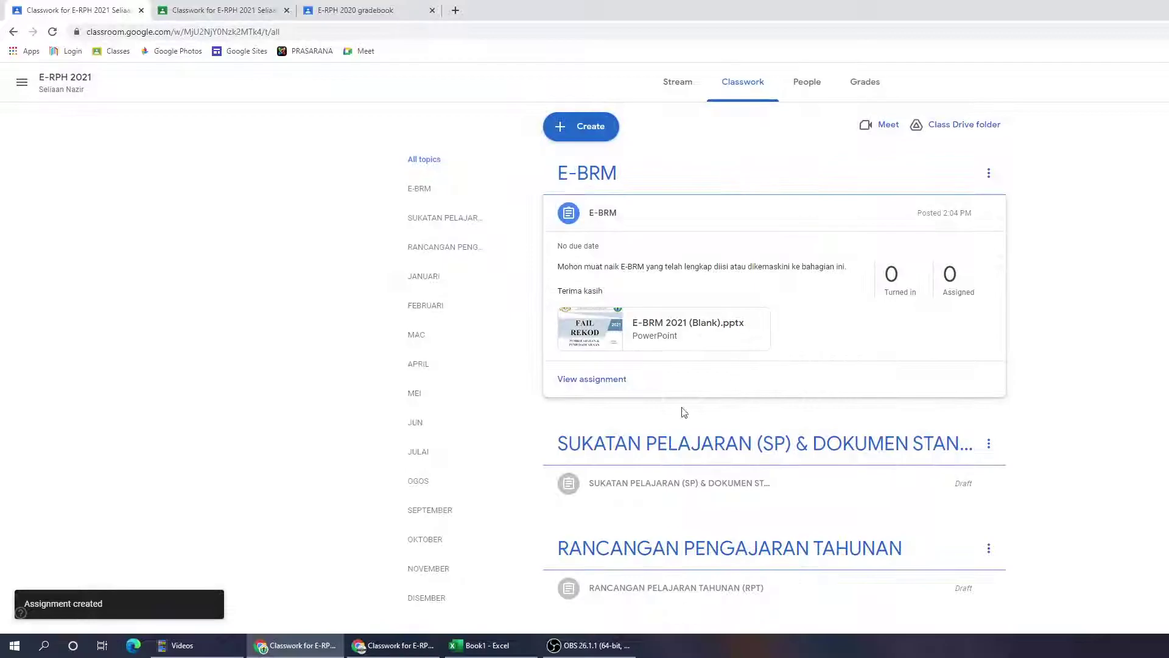
Assign the SUKATAN PELAJARAN (SP) & DOKUMEN STANDARD KURIKULUM PENTAKSIRAN (DSKP) draft to the class.
{"action": "left_click", "coordinate": [639, 488]}
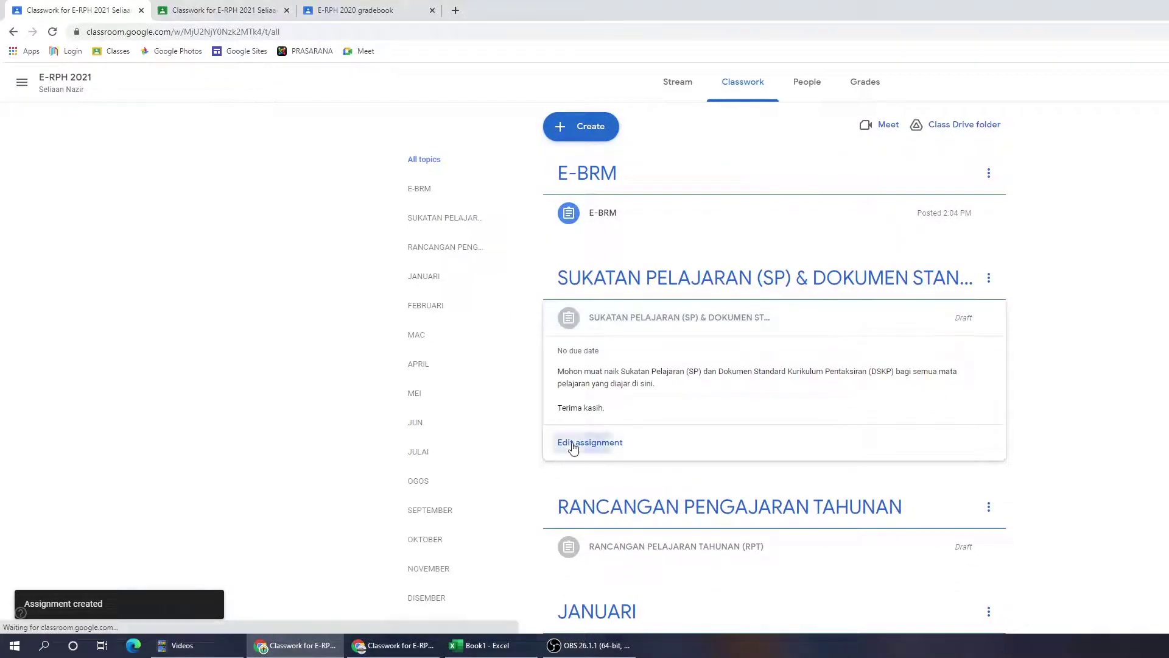
{"action": "left_click", "coordinate": [576, 442]}
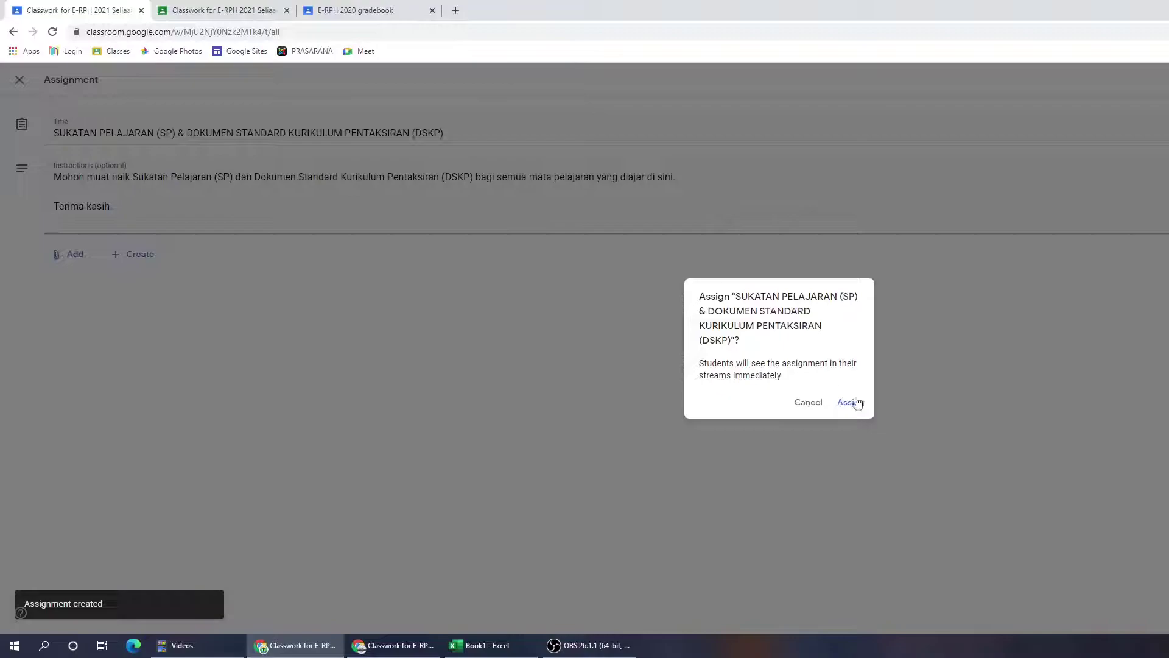
{"action": "left_click", "coordinate": [849, 403]}
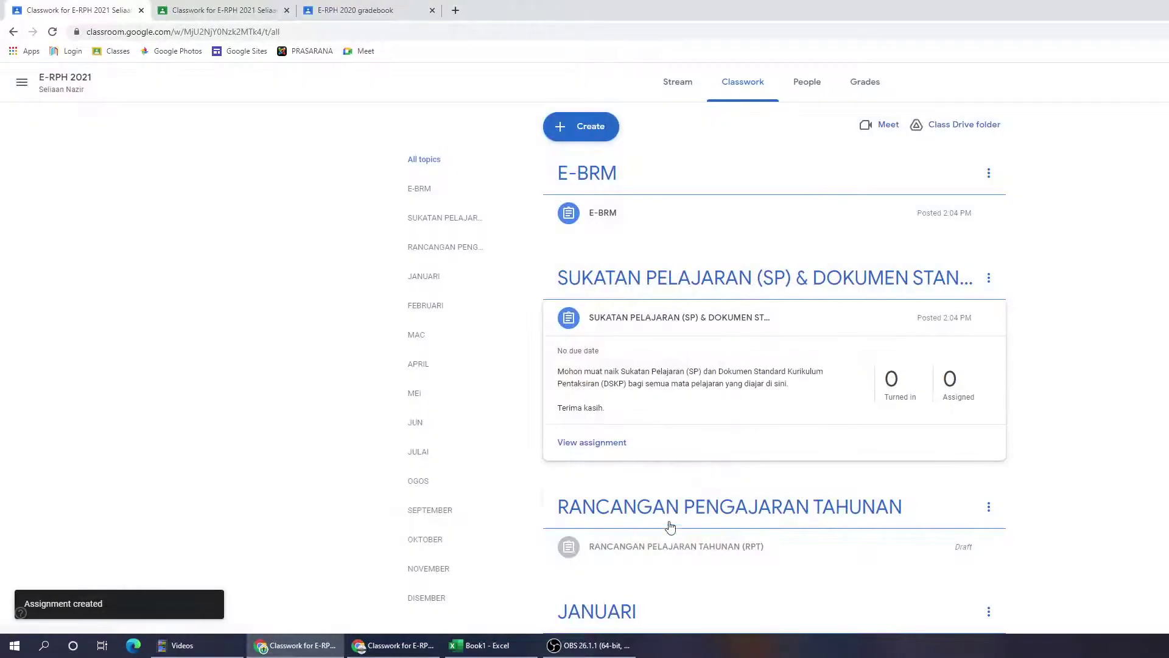
Assign the RANCANGAN PELAJARAN TAHUNAN (RPT) draft to the class.
{"action": "left_click", "coordinate": [607, 558]}
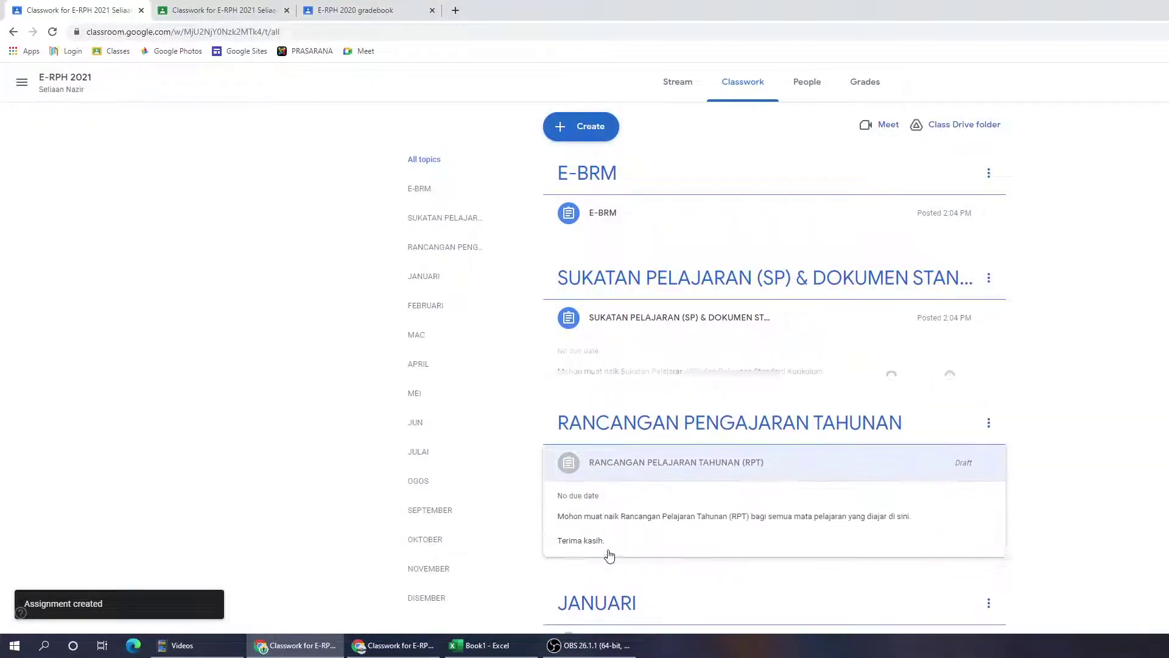
{"action": "left_click", "coordinate": [579, 534]}
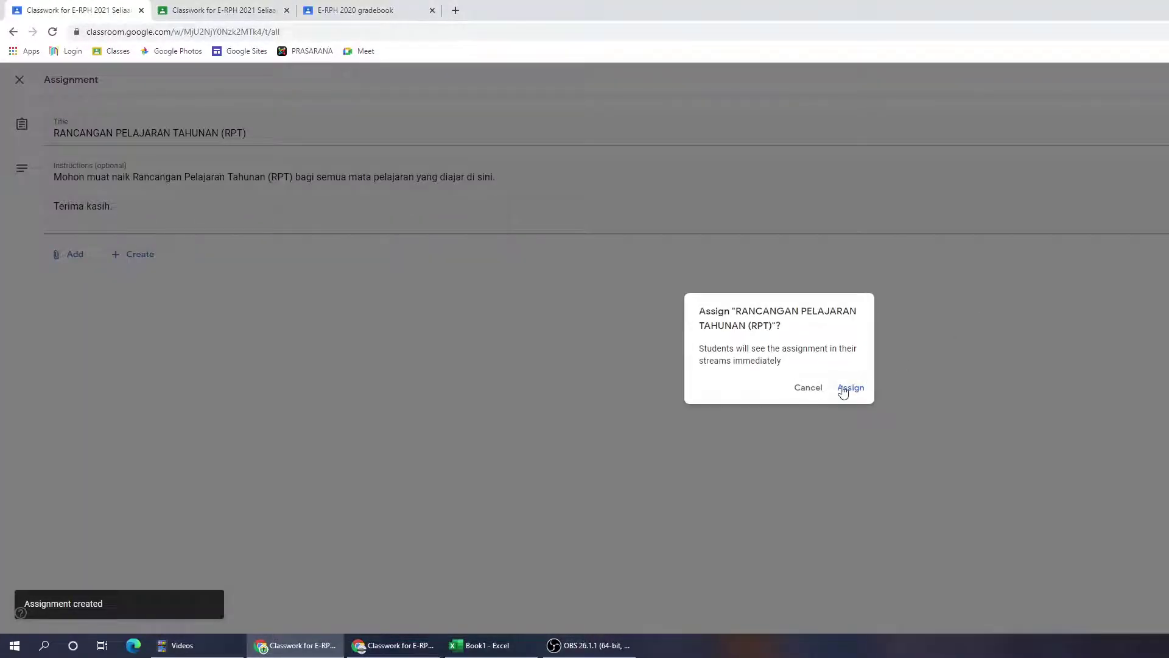
{"action": "left_click", "coordinate": [841, 387]}
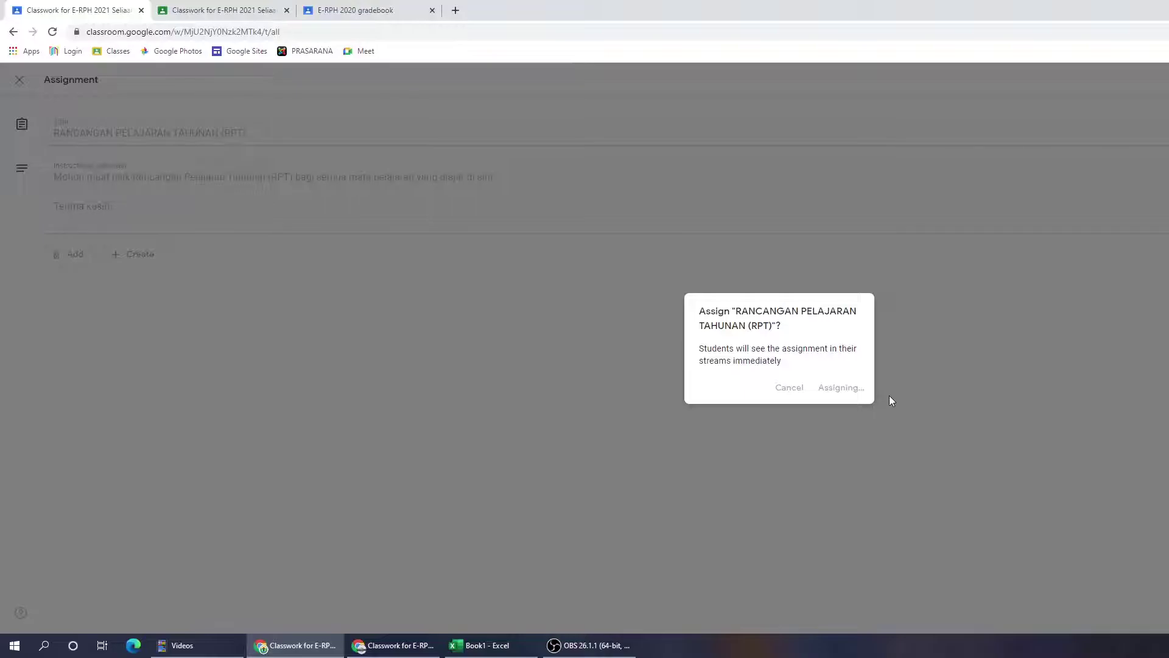
Make the Minggu 2 assignment under JANUARI due Jan 30 and schedule it for Jan 21, 2021 at 8:00 AM.
{"action": "scroll", "coordinate": [889, 401], "scroll_direction": "down", "scroll_amount": 7}
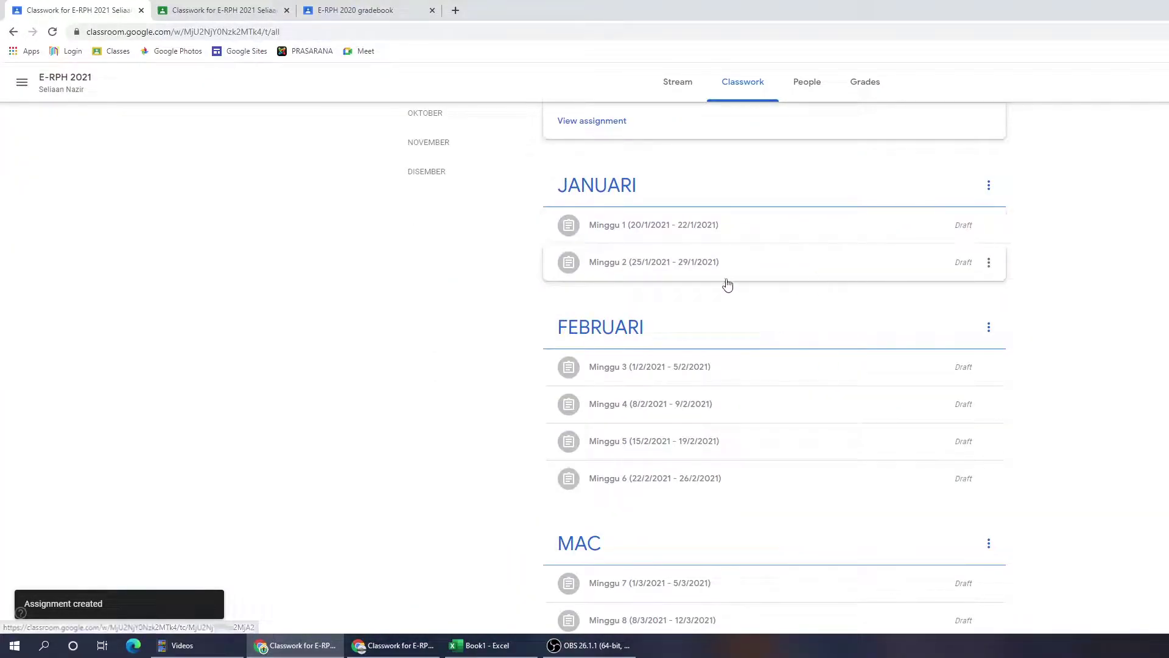
{"action": "left_click", "coordinate": [613, 269]}
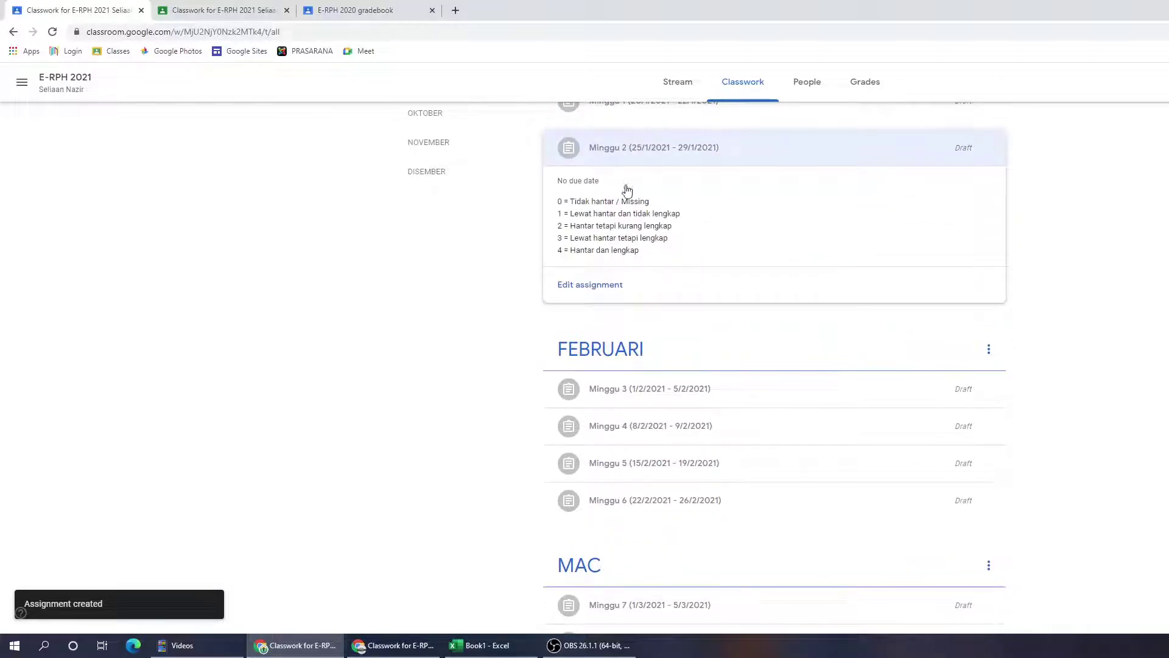
{"action": "left_click", "coordinate": [585, 288]}
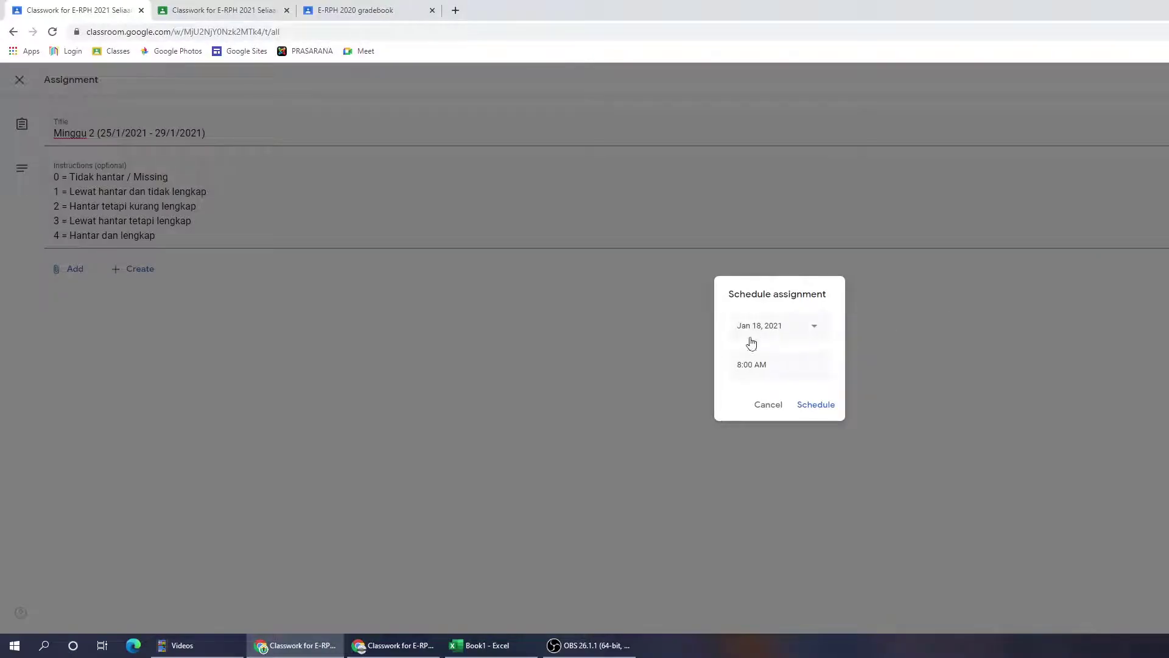
{"action": "left_click", "coordinate": [798, 334]}
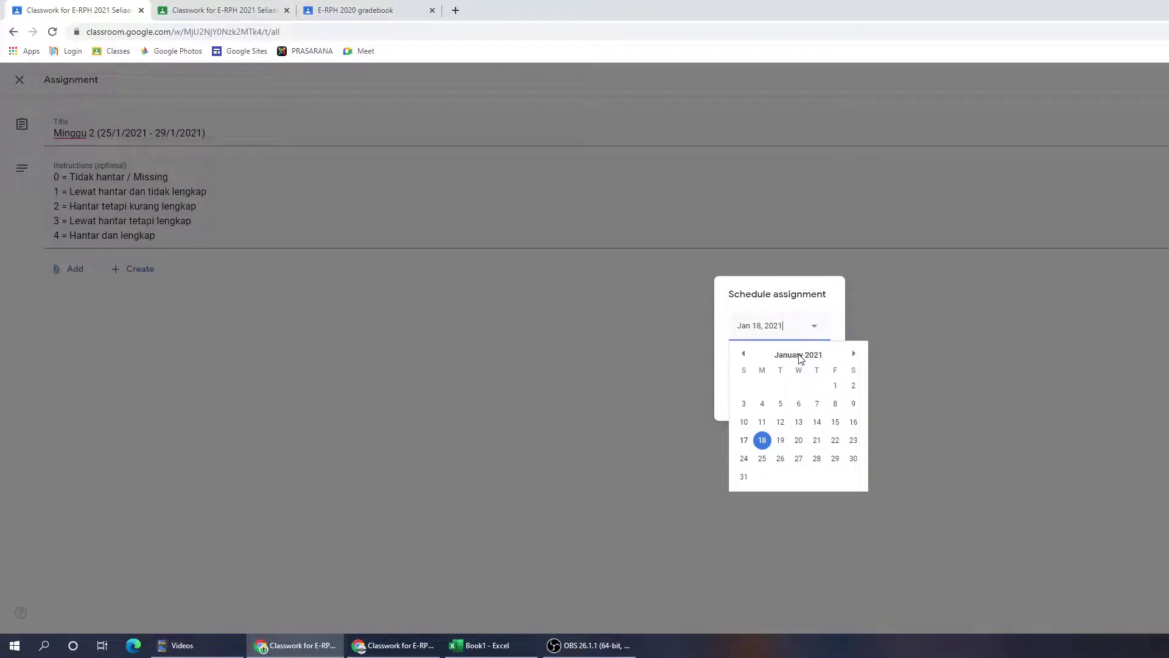
{"action": "left_click", "coordinate": [817, 441]}
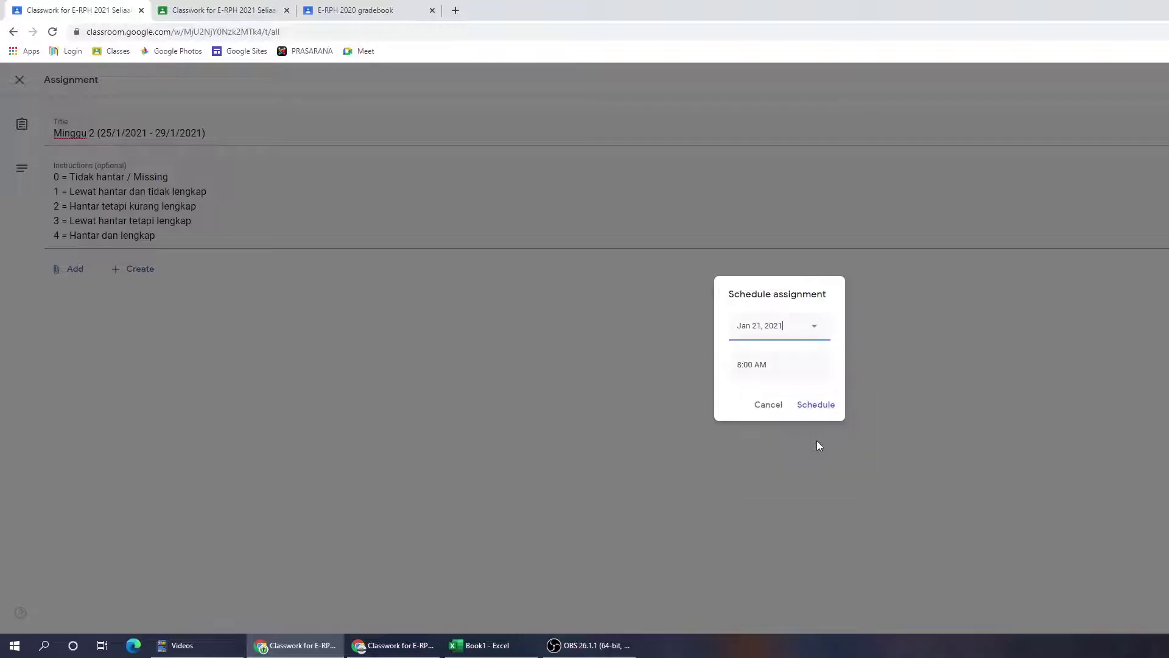
{"action": "left_click", "coordinate": [814, 406]}
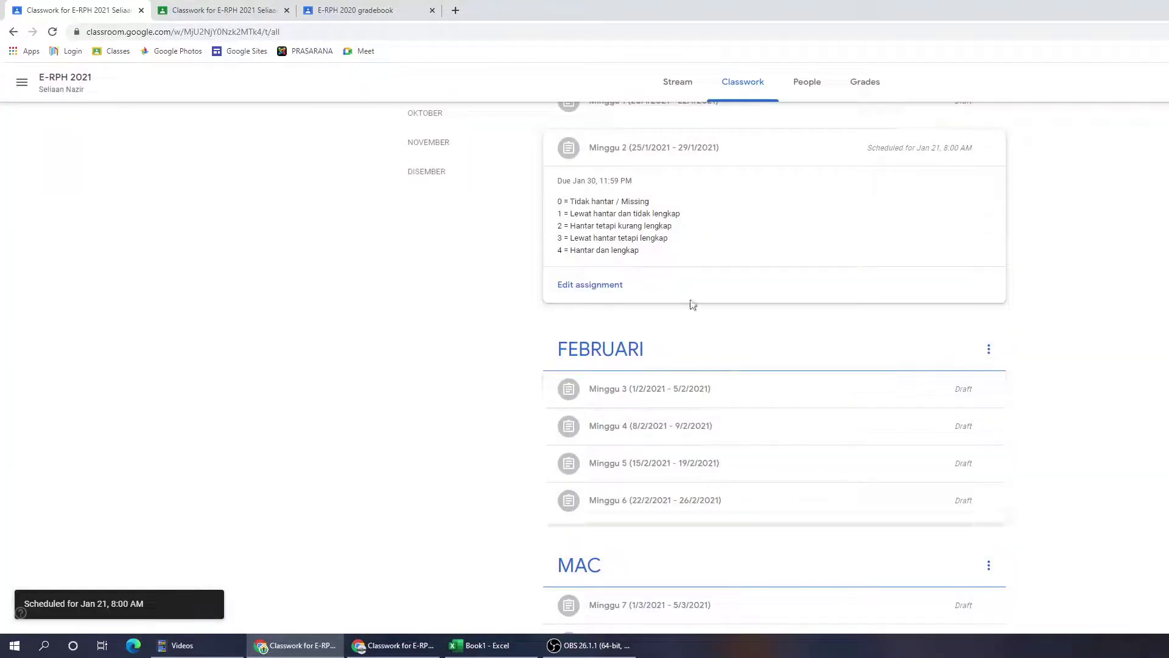
Review the remaining weekly drafts from FEBRUARI to DISEMBER in the Seliaan Nazir class.
{"action": "scroll", "coordinate": [665, 416], "scroll_direction": "down", "scroll_amount": 4}
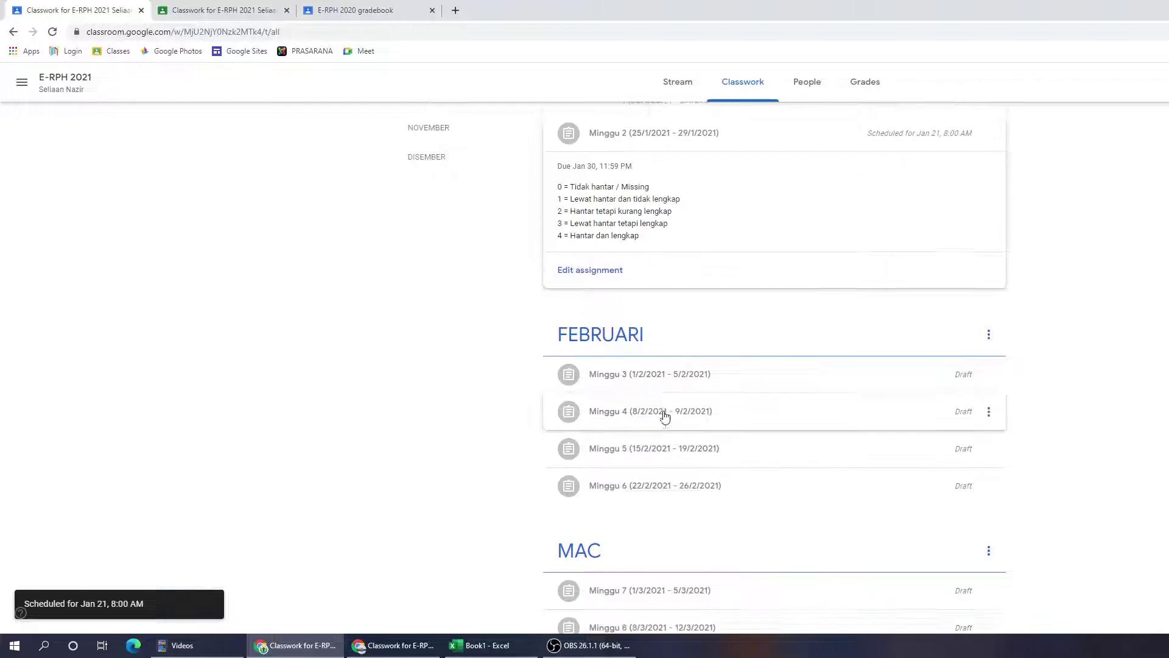
{"action": "scroll", "coordinate": [666, 418], "scroll_direction": "down", "scroll_amount": 20}
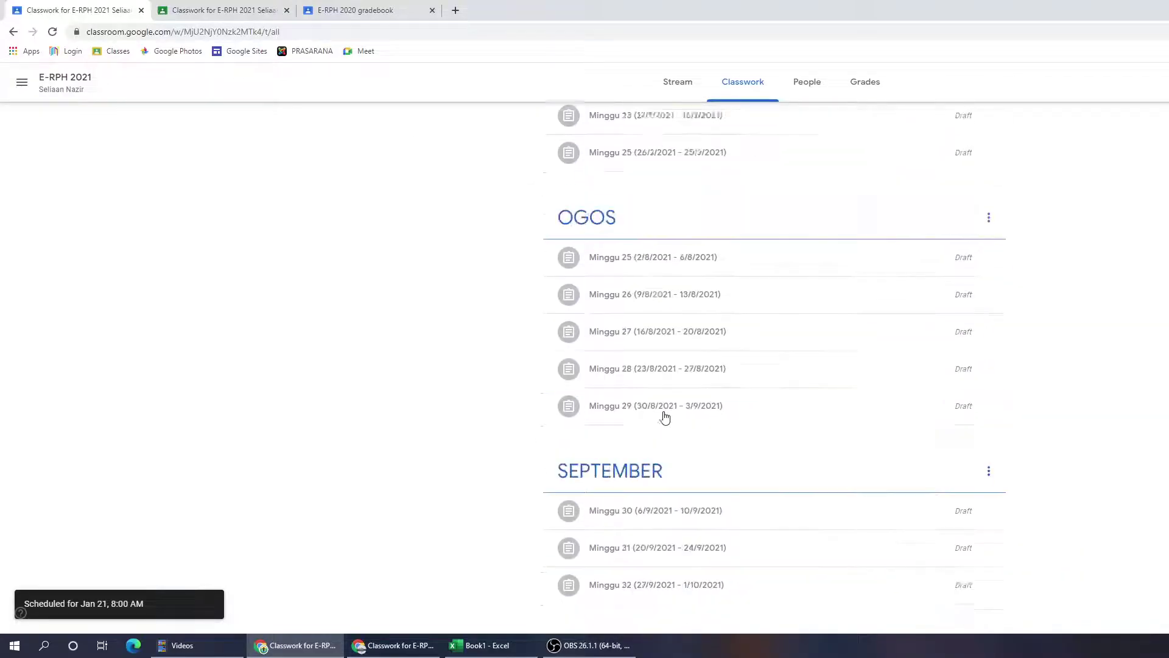
{"action": "scroll", "coordinate": [665, 417], "scroll_direction": "down", "scroll_amount": 4}
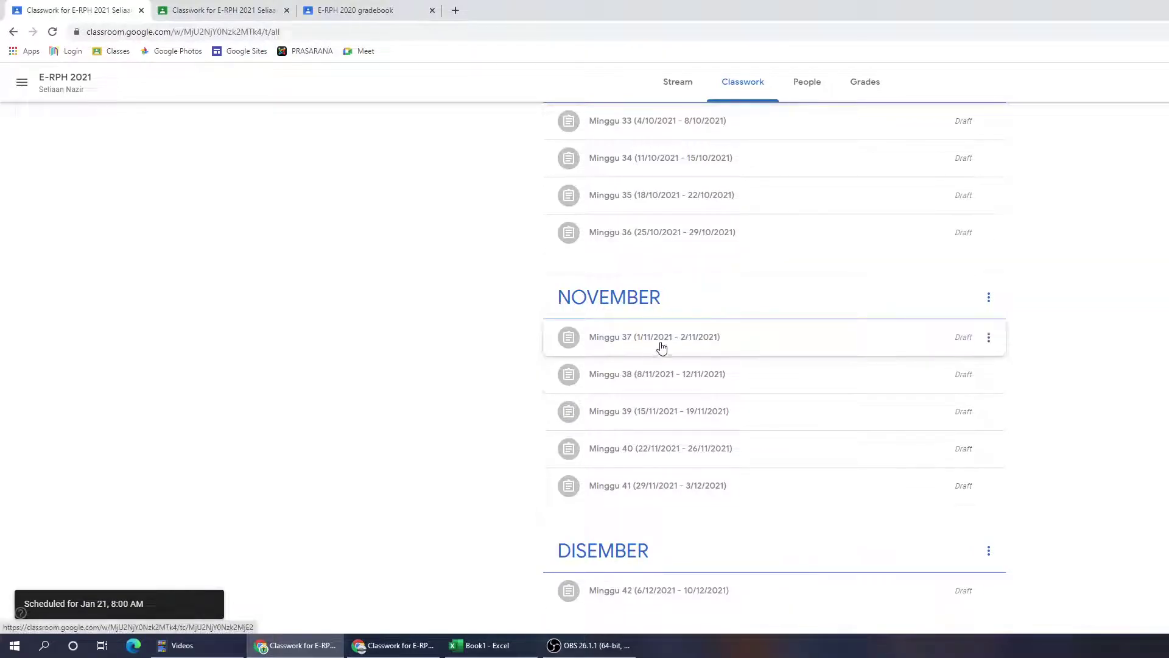
{"action": "scroll", "coordinate": [689, 357], "scroll_direction": "up", "scroll_amount": 20}
{"action": "scroll", "coordinate": [689, 358], "scroll_direction": "up", "scroll_amount": 20}
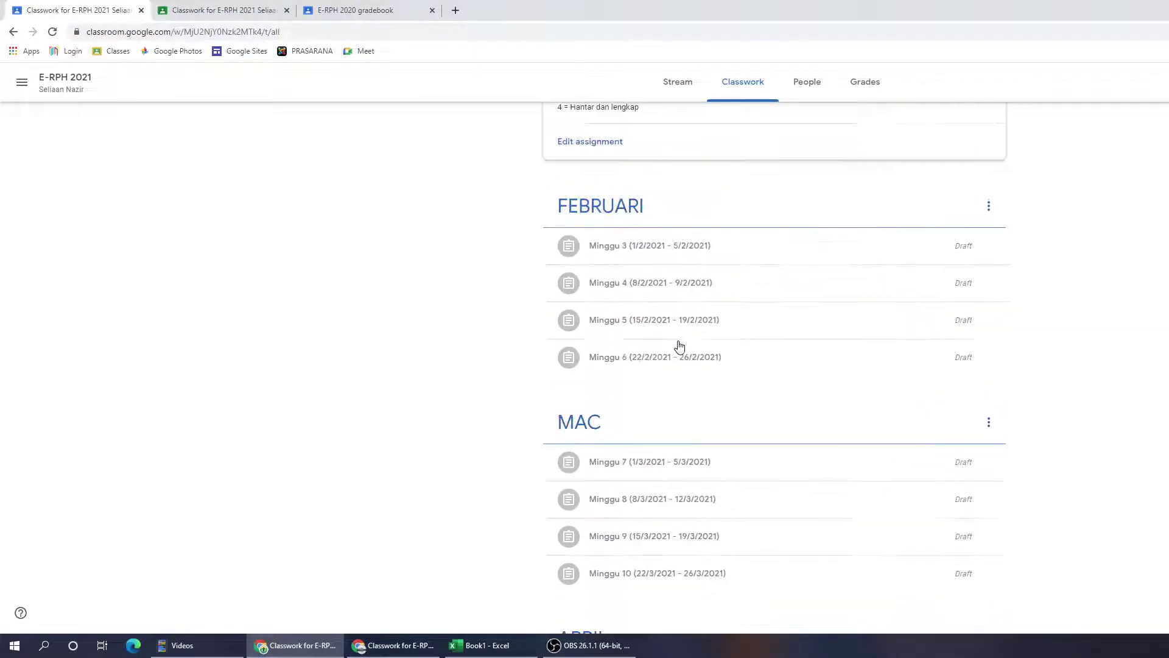
Switch to the Seliaan Pen. Kanan Koku class and examine the scheduled posting dates of its weekly assignments from JANUARI to DISEMBER.
{"action": "left_click", "coordinate": [230, 12]}
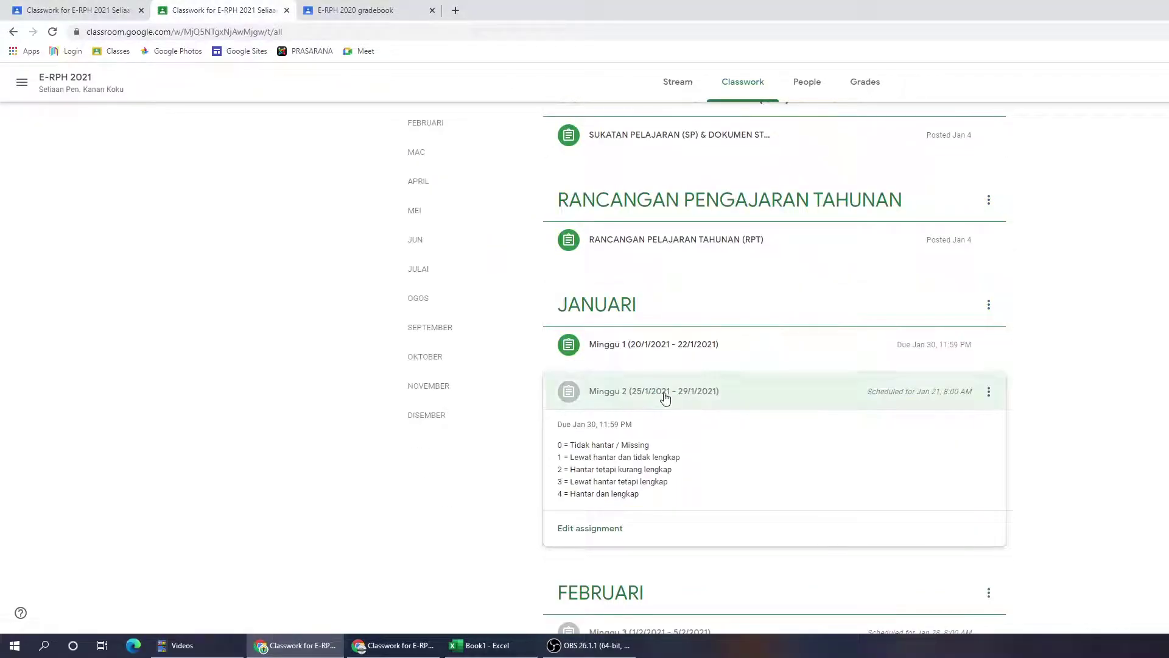
{"action": "left_click", "coordinate": [665, 397]}
{"action": "scroll", "coordinate": [773, 281], "scroll_direction": "up", "scroll_amount": 3}
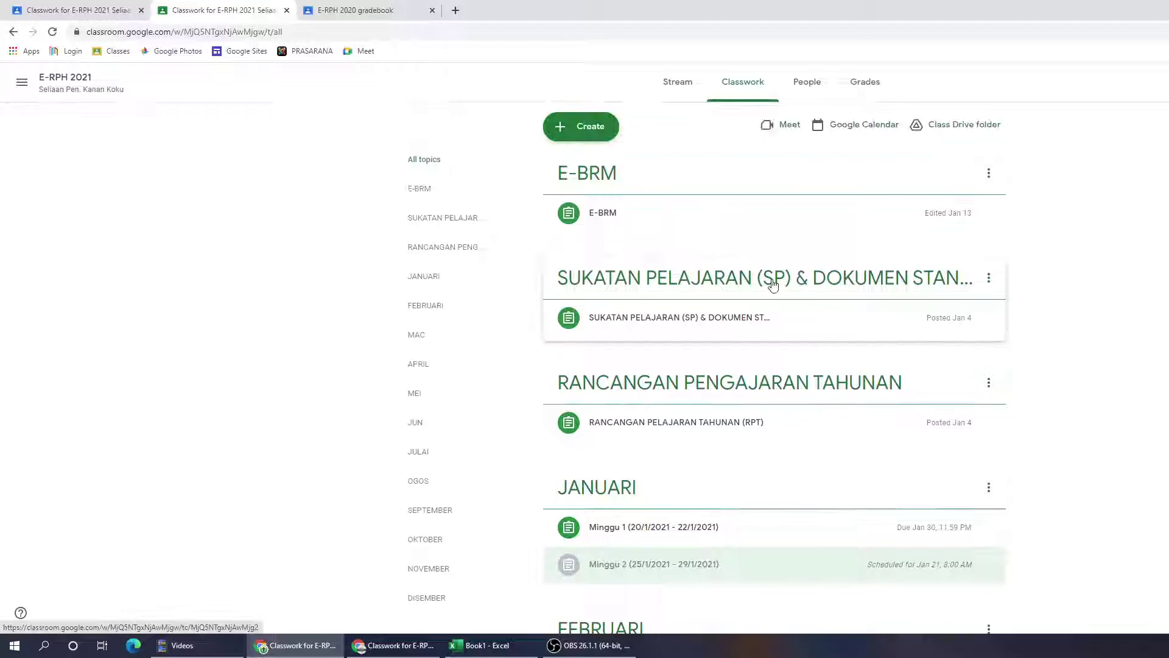
{"action": "scroll", "coordinate": [737, 232], "scroll_direction": "down", "scroll_amount": 7}
{"action": "scroll", "coordinate": [700, 225], "scroll_direction": "up", "scroll_amount": 2}
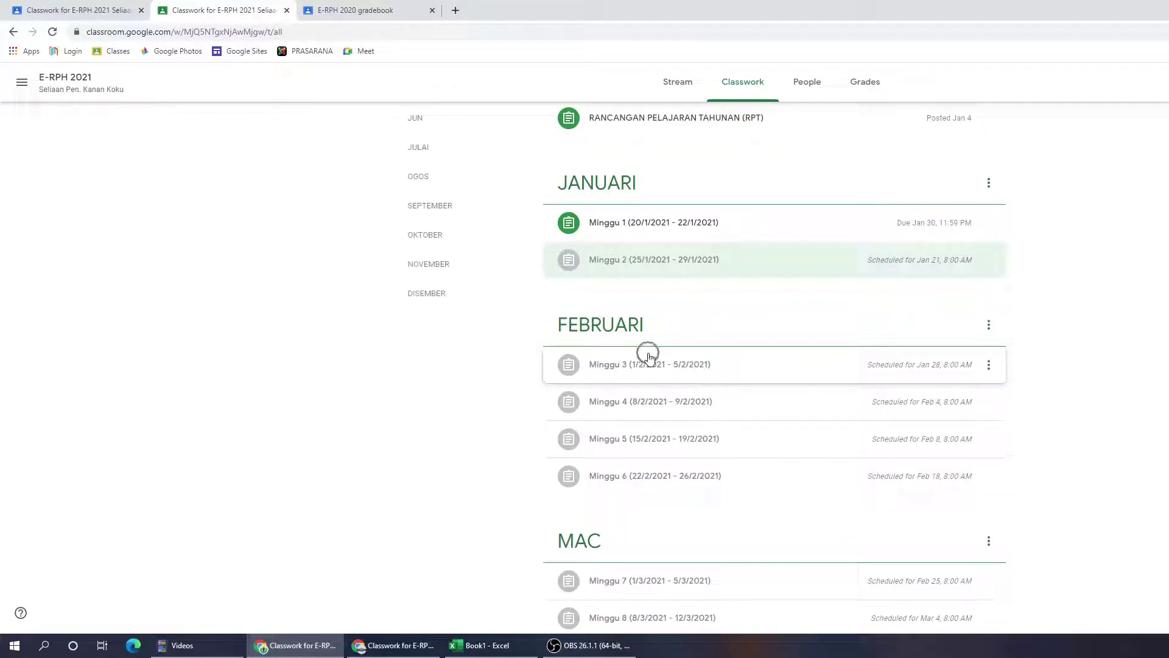
{"action": "scroll", "coordinate": [670, 475], "scroll_direction": "down", "scroll_amount": 3}
{"action": "scroll", "coordinate": [728, 433], "scroll_direction": "down", "scroll_amount": 1}
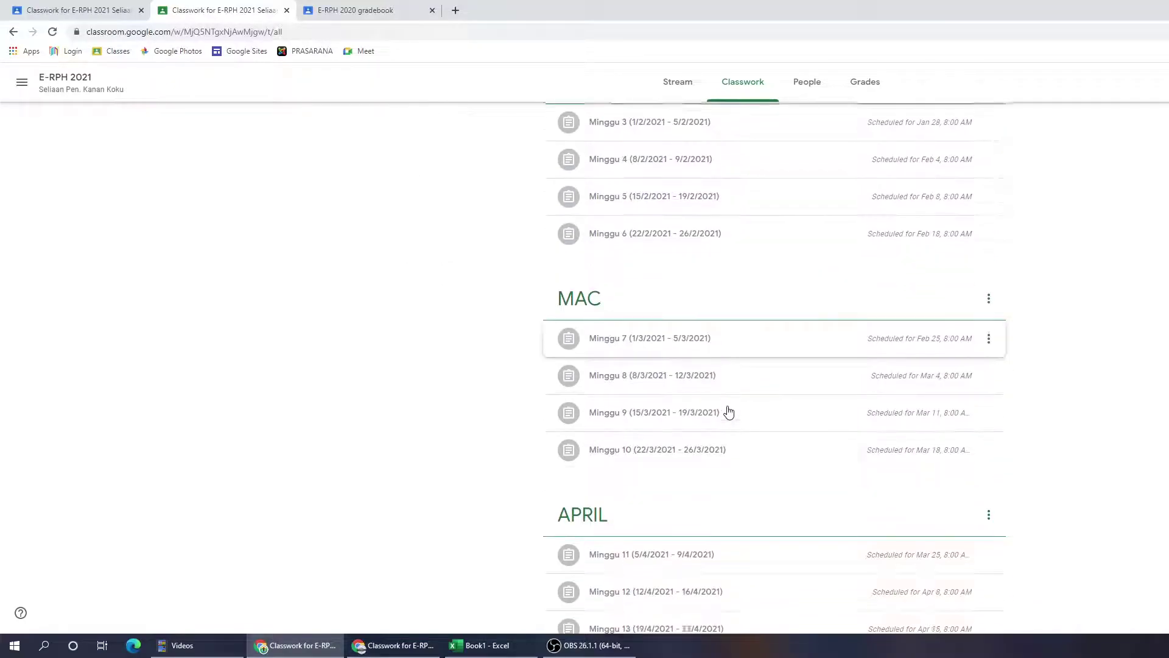
{"action": "scroll", "coordinate": [897, 437], "scroll_direction": "down", "scroll_amount": 3}
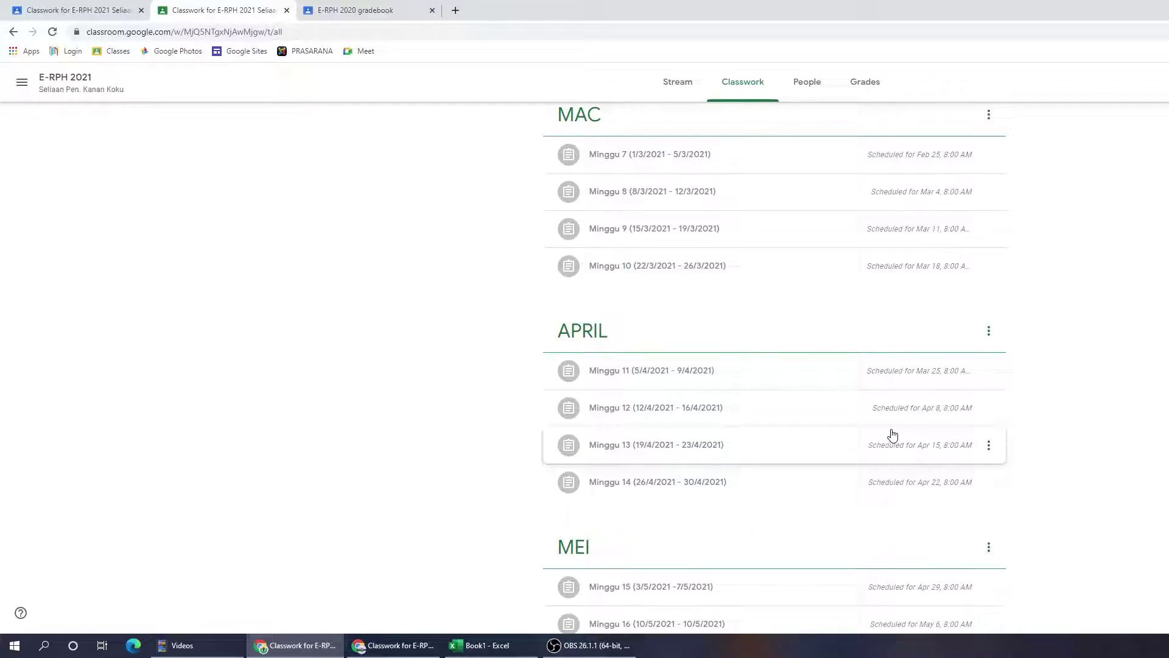
{"action": "scroll", "coordinate": [893, 435], "scroll_direction": "down", "scroll_amount": 20}
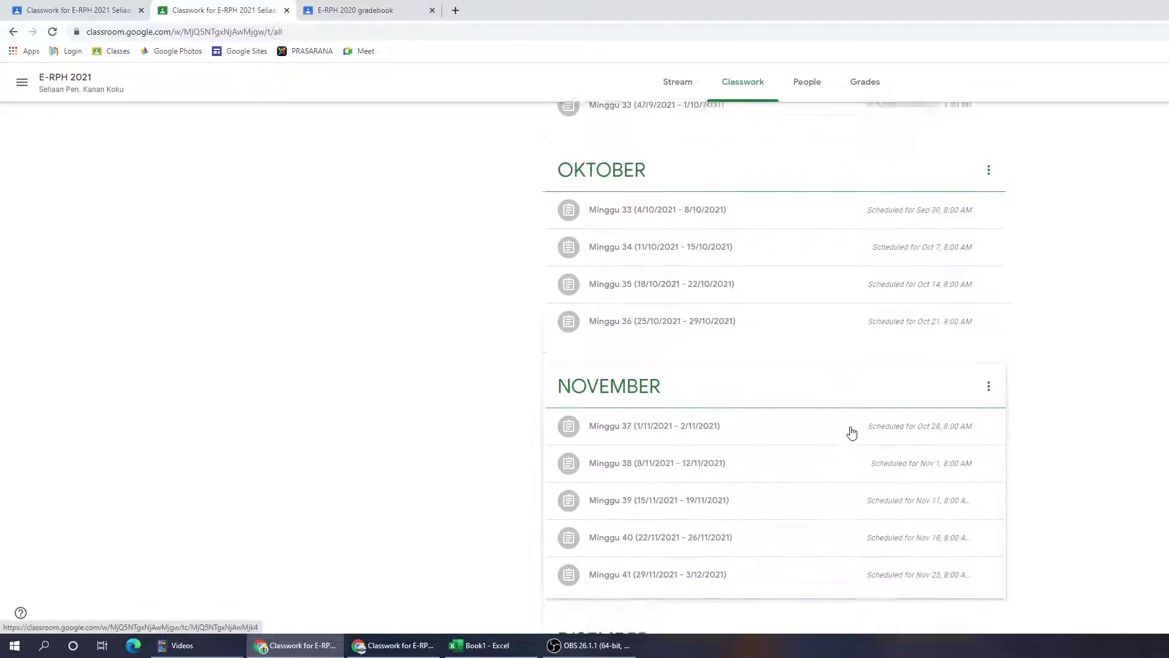
{"action": "scroll", "coordinate": [852, 433], "scroll_direction": "down", "scroll_amount": 2}
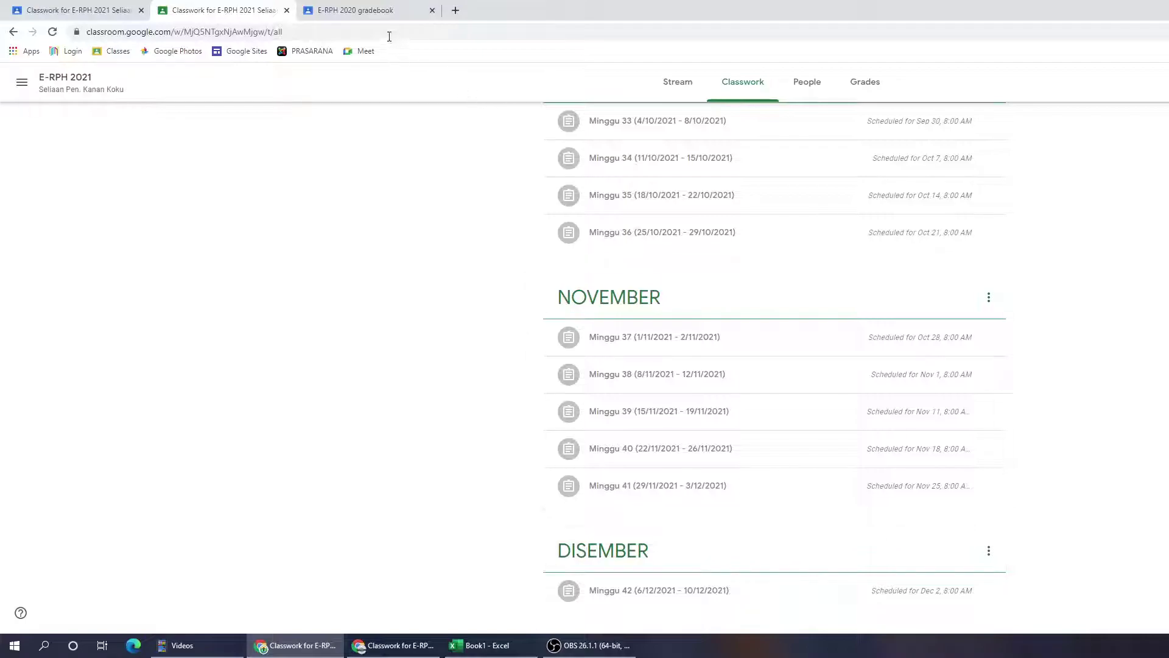
Switch to the student-side window of the Seliaan GKMP Sains & Matematik class, check its visible topics, and collapse Minggu 1.
{"action": "left_click", "coordinate": [394, 645]}
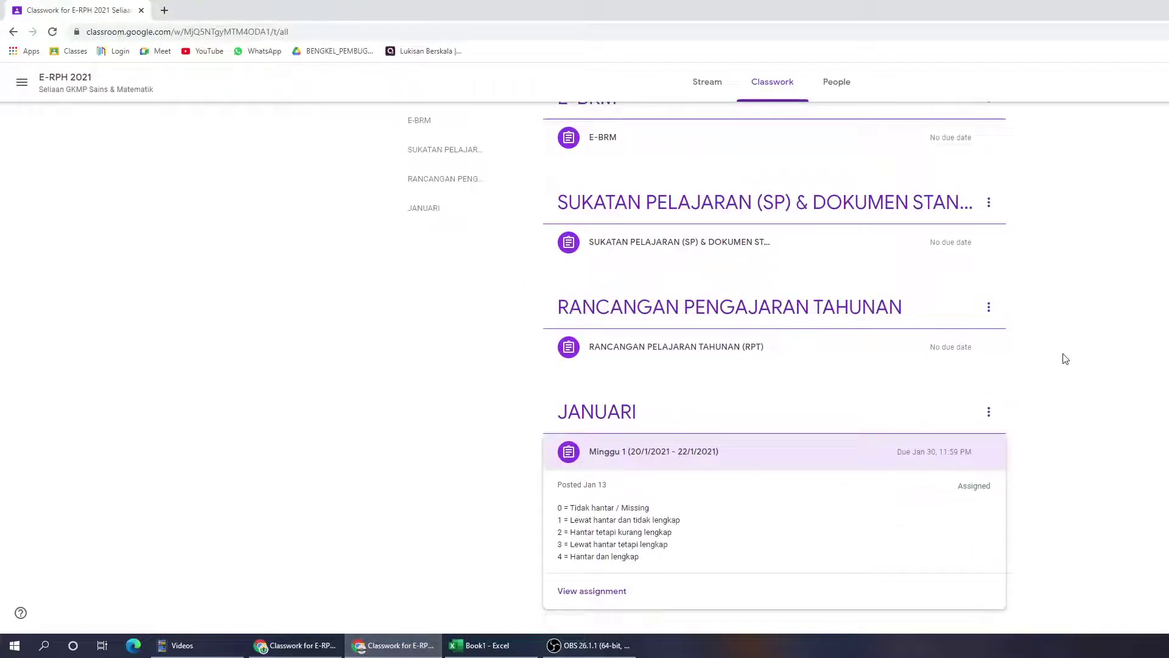
{"action": "scroll", "coordinate": [410, 399], "scroll_direction": "up", "scroll_amount": 1}
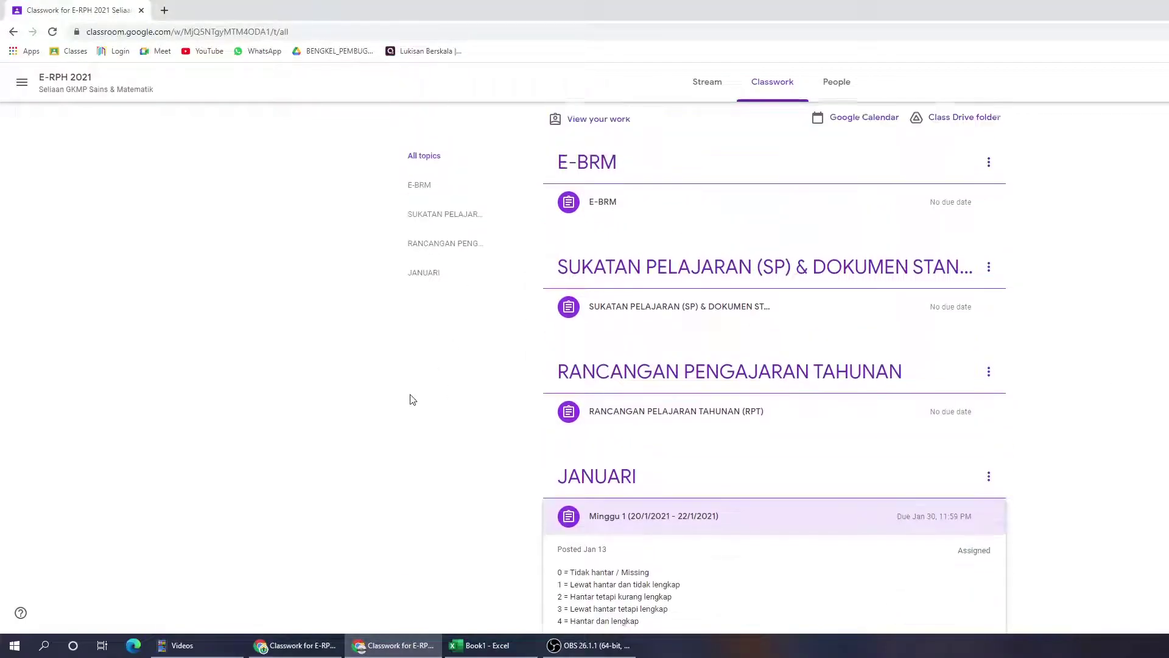
{"action": "left_click", "coordinate": [617, 528]}
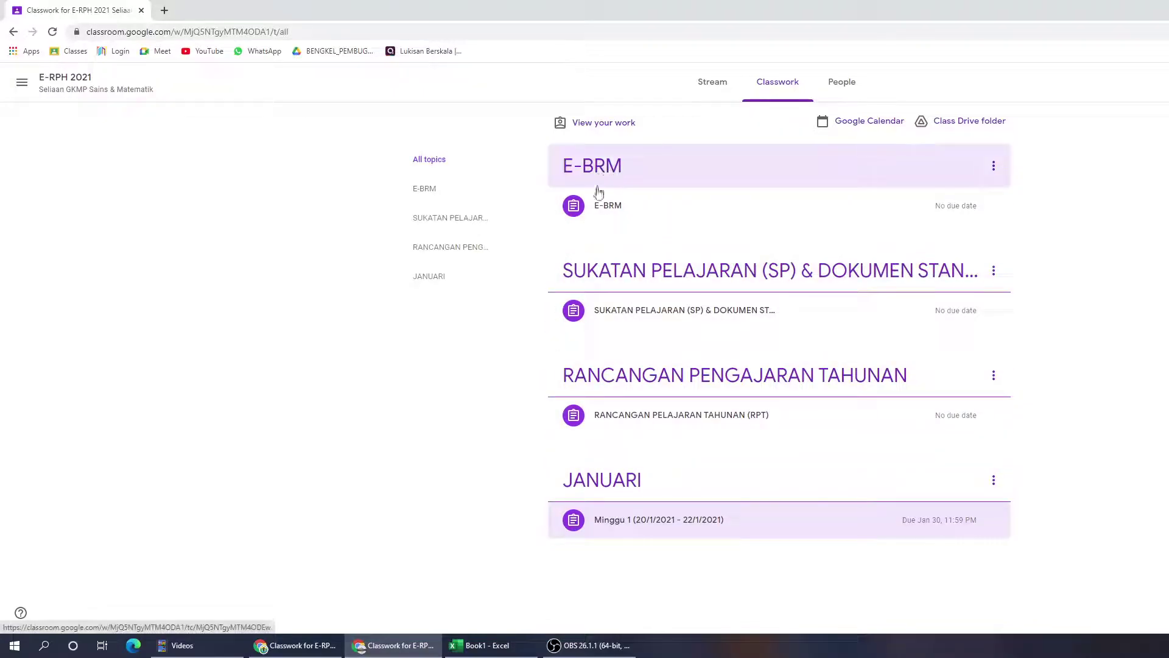
Return to the teacher's browser window and examine the weekly marks across the E-RPH 2020 Seliaan Pen. Kanan HEM gradebook.
{"action": "left_click", "coordinate": [295, 645]}
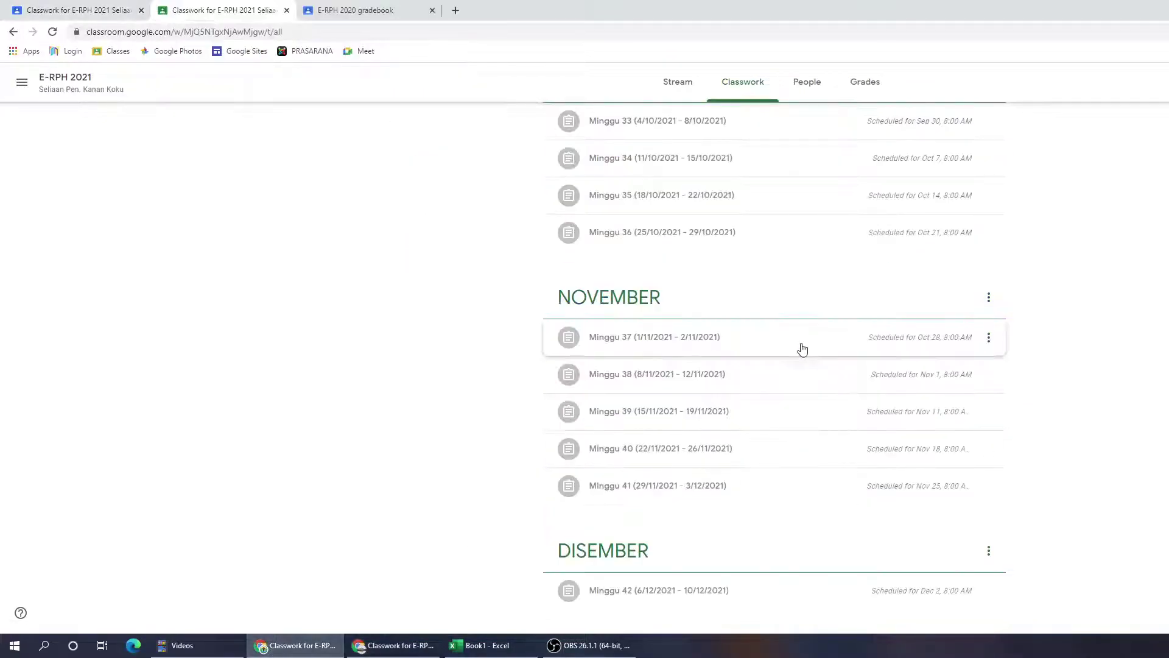
{"action": "left_click", "coordinate": [360, 11]}
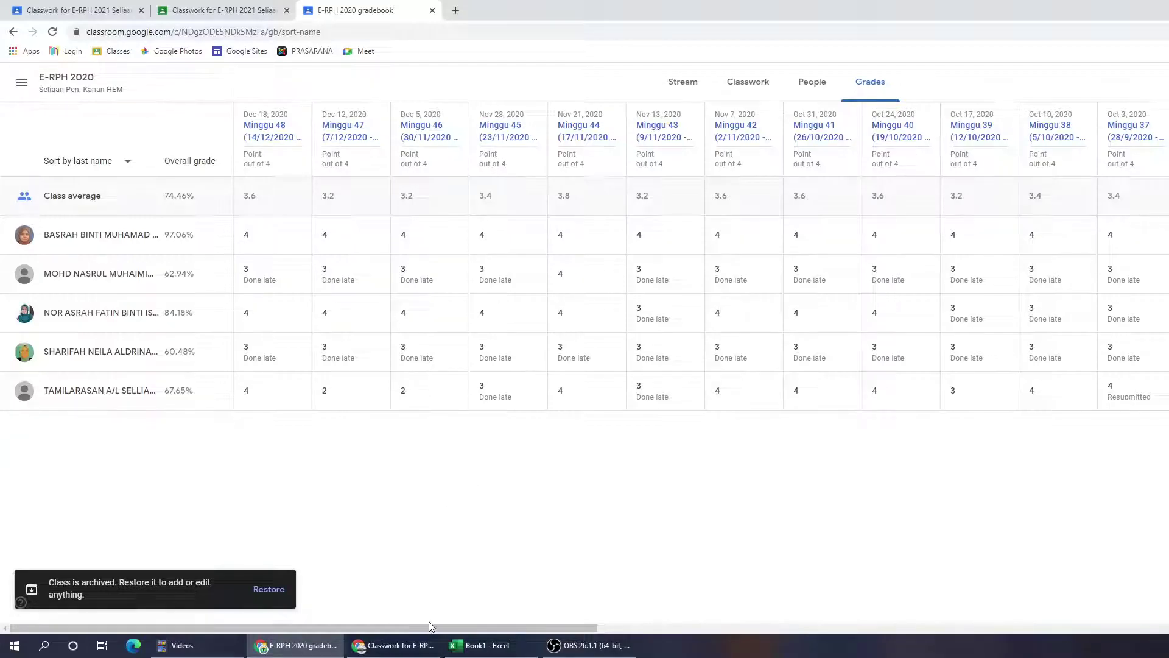
{"action": "left_click", "coordinate": [283, 128]}
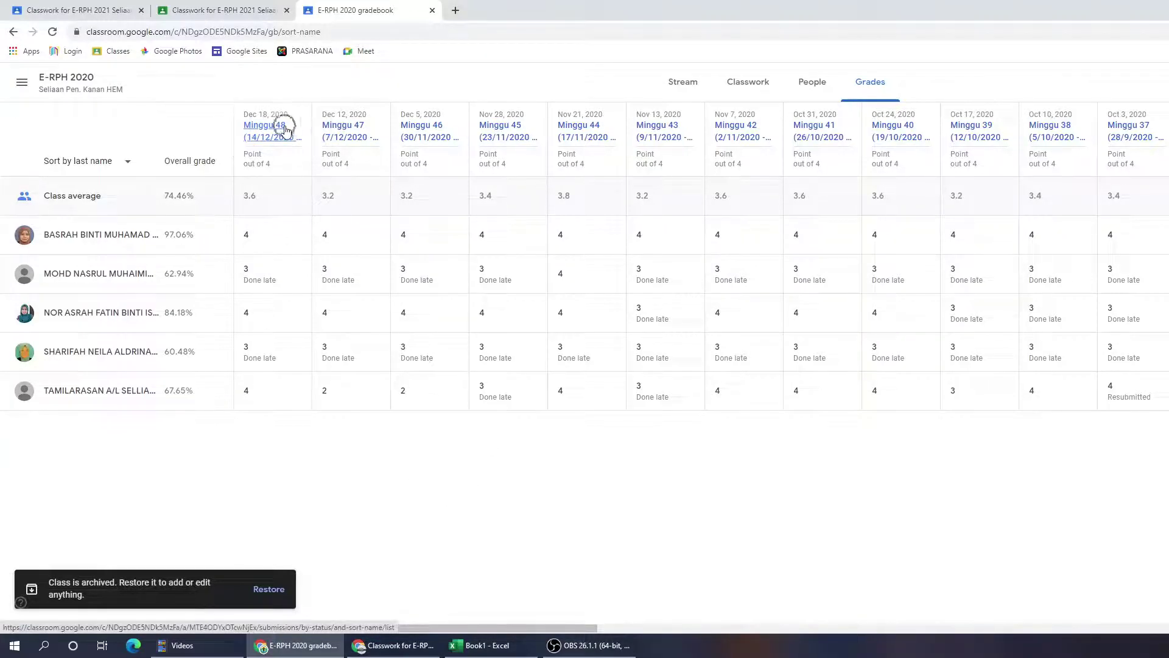
{"action": "left_click_drag", "start_coordinate": [496, 632], "coordinate": [1166, 633]}
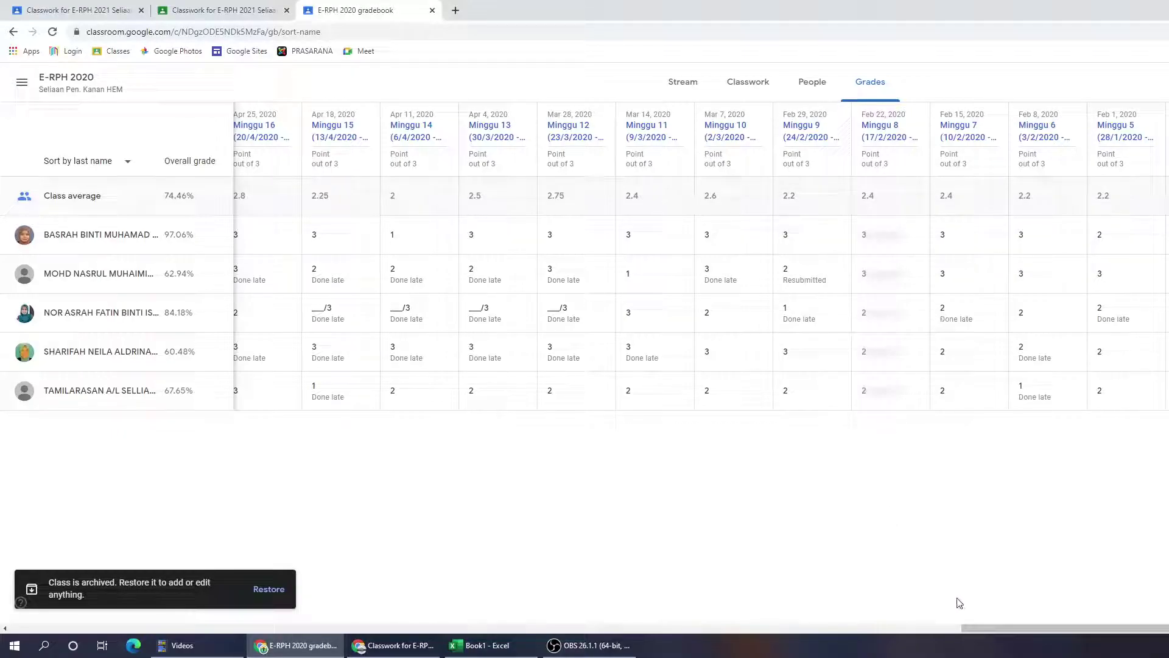
{"action": "left_click_drag", "start_coordinate": [1007, 629], "coordinate": [871, 655]}
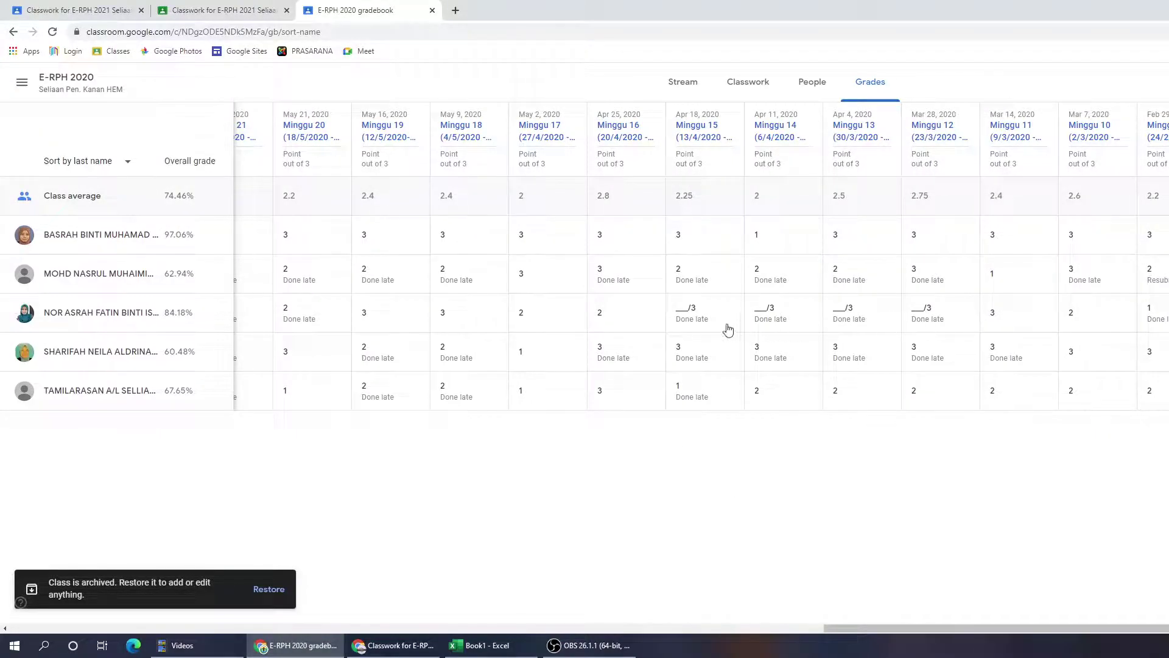
{"action": "left_click_drag", "start_coordinate": [949, 628], "coordinate": [229, 640]}
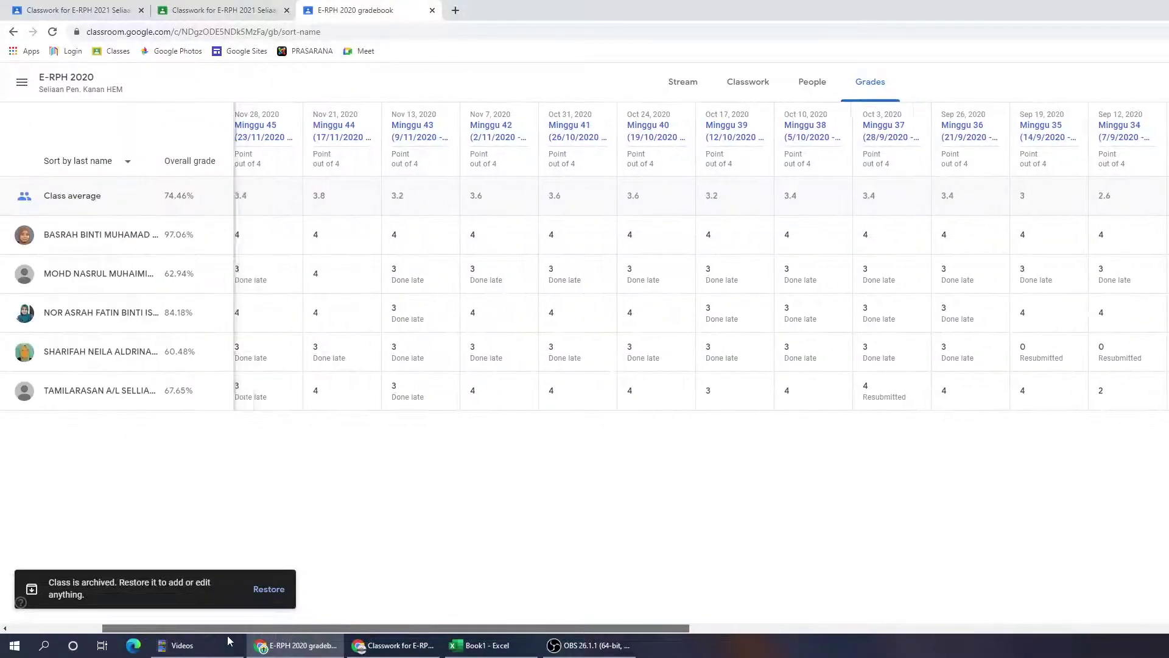
In the Seliaan Pen. Kanan Koku class, open FEBRUARI's Minggu 3 assignment for editing, check its title and instructions, and close it.
{"action": "left_click", "coordinate": [201, 10]}
{"action": "scroll", "coordinate": [1071, 317], "scroll_direction": "up", "scroll_amount": 20}
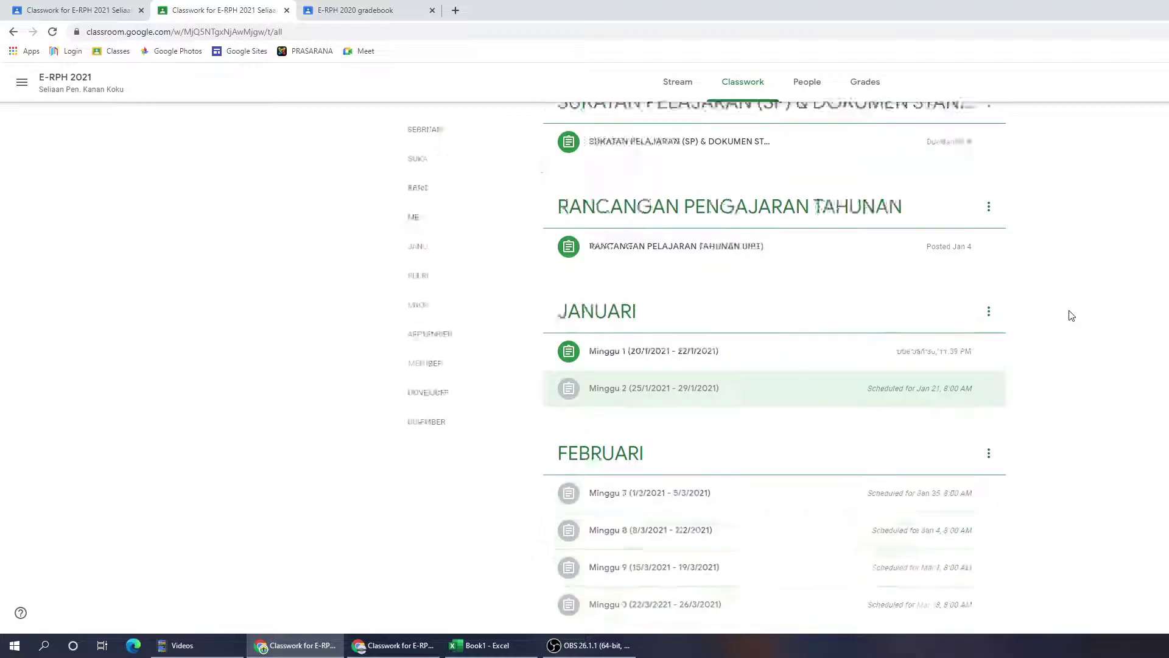
{"action": "scroll", "coordinate": [1072, 315], "scroll_direction": "down", "scroll_amount": 4}
{"action": "left_click", "coordinate": [629, 232]}
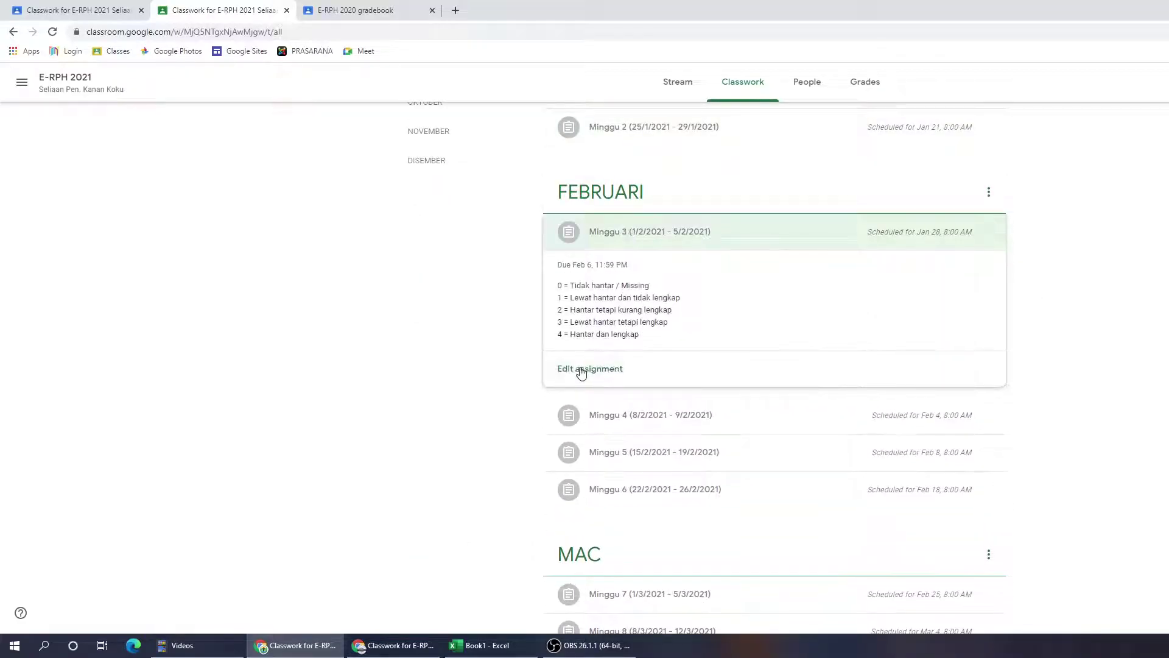
{"action": "left_click", "coordinate": [581, 370]}
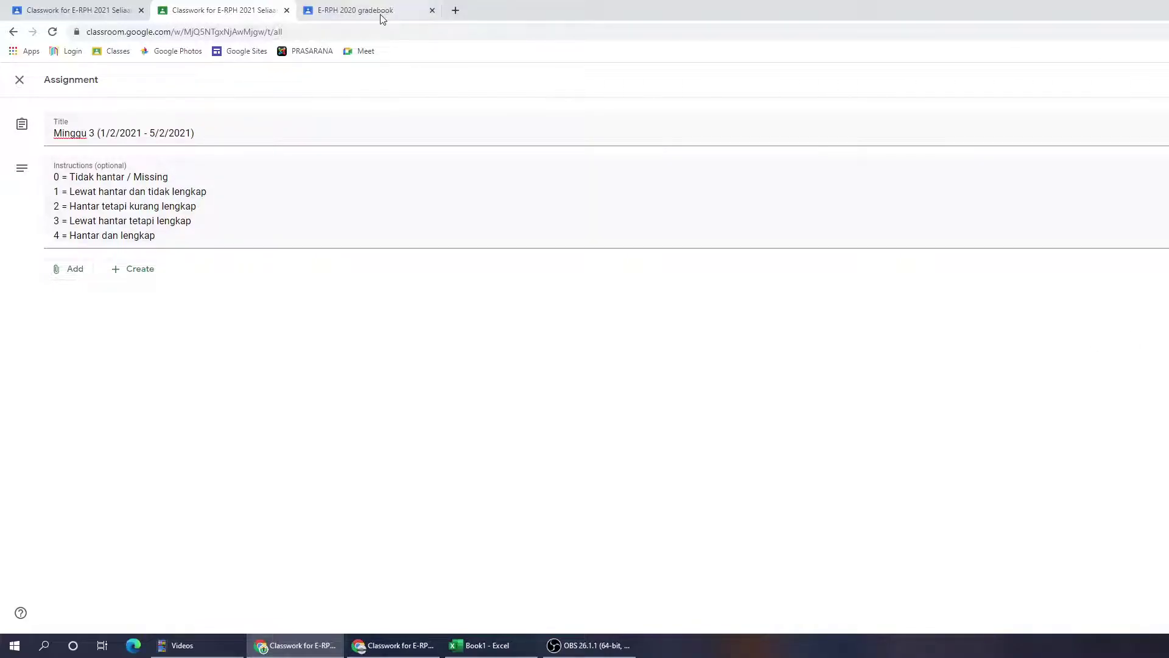
{"action": "left_click", "coordinate": [19, 82]}
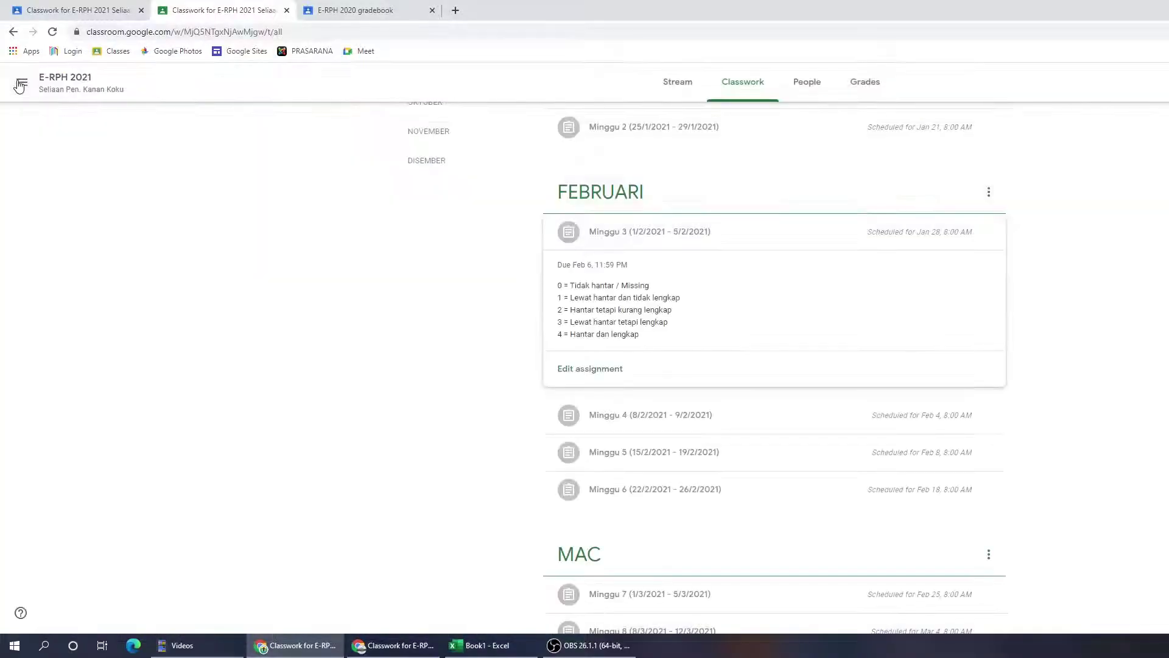
Return to the E-RPH 2020 gradebook and examine the most recent weekly marks, back to the Minggu 48 column.
{"action": "left_click", "coordinate": [309, 10]}
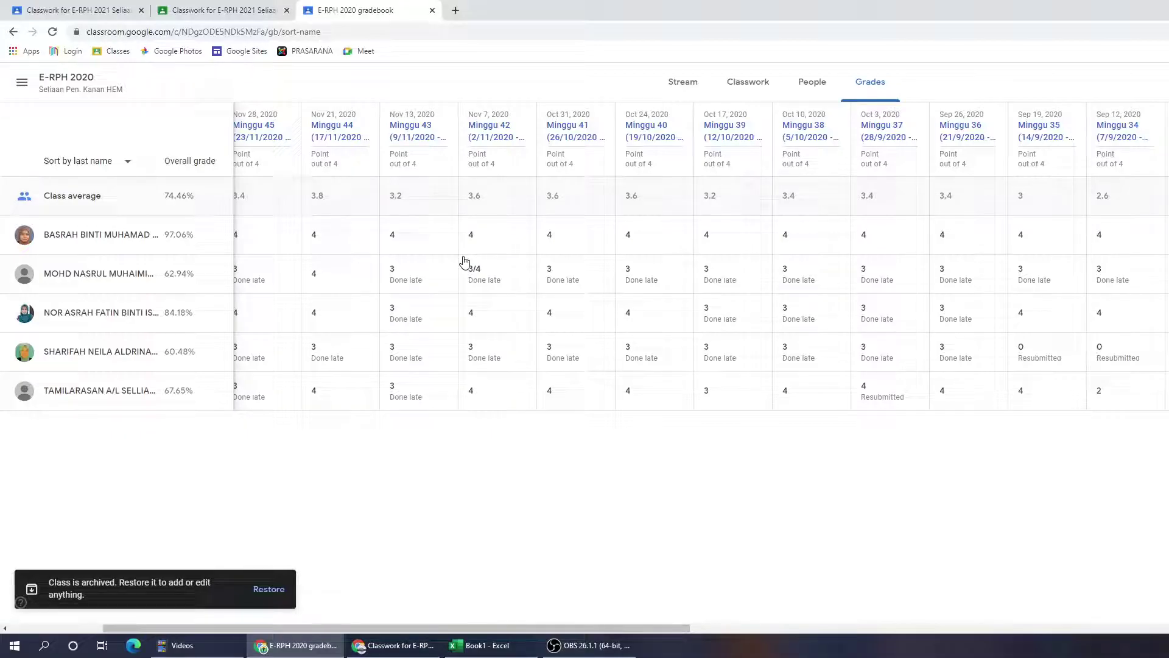
{"action": "left_click_drag", "start_coordinate": [661, 629], "coordinate": [507, 645]}
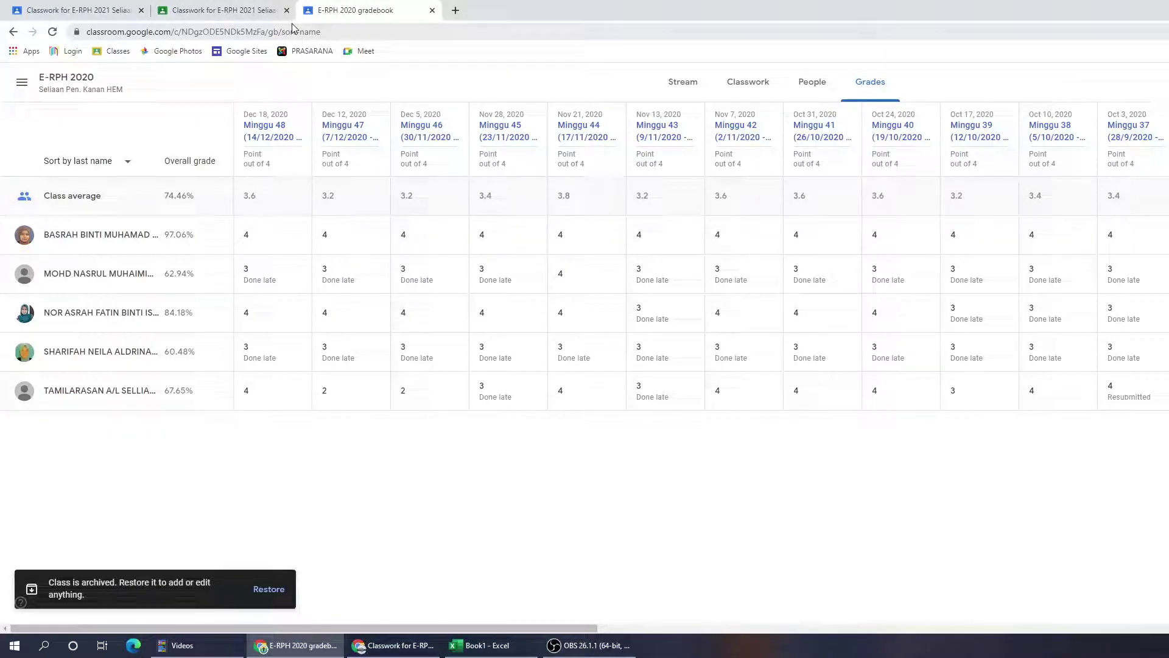
In the student-side window, open the Minggu 1 assignment and attach the "Copy of 1. e-RPH MP..." spreadsheet from Google Drive.
{"action": "left_click", "coordinate": [368, 642]}
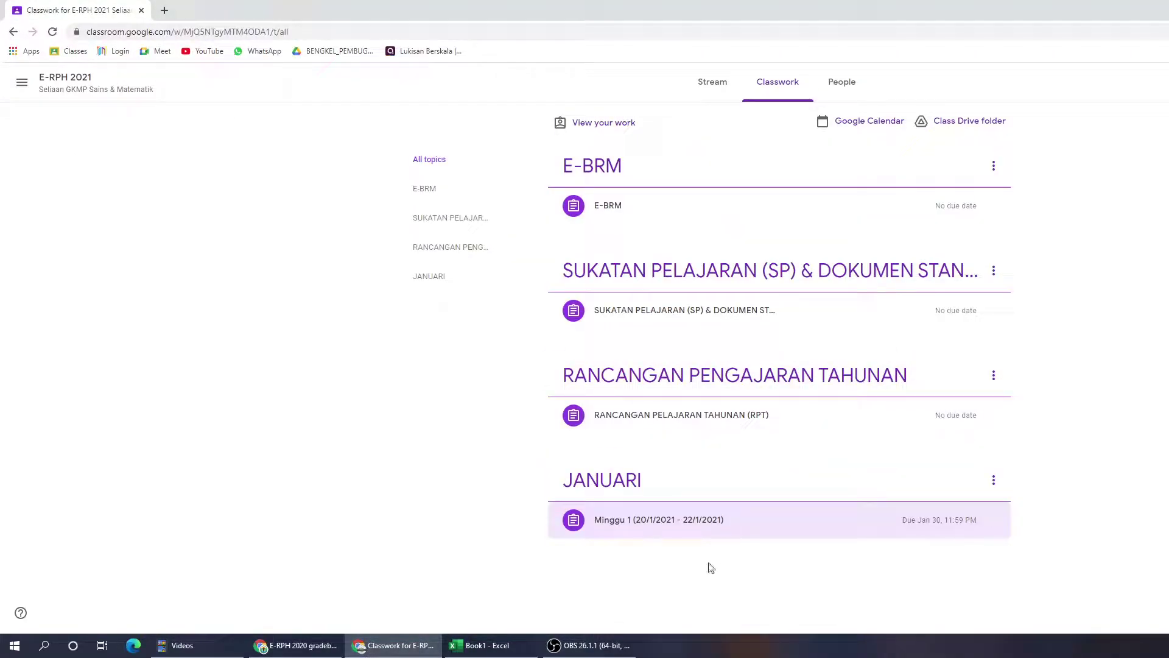
{"action": "left_click", "coordinate": [653, 522]}
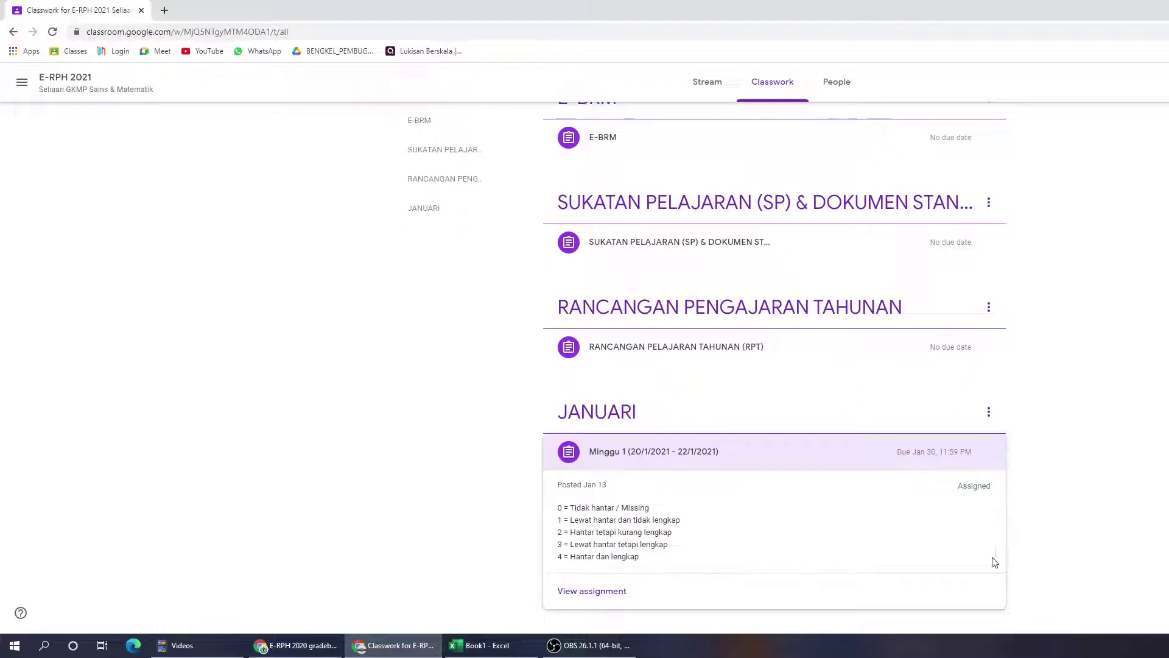
{"action": "left_click", "coordinate": [600, 592]}
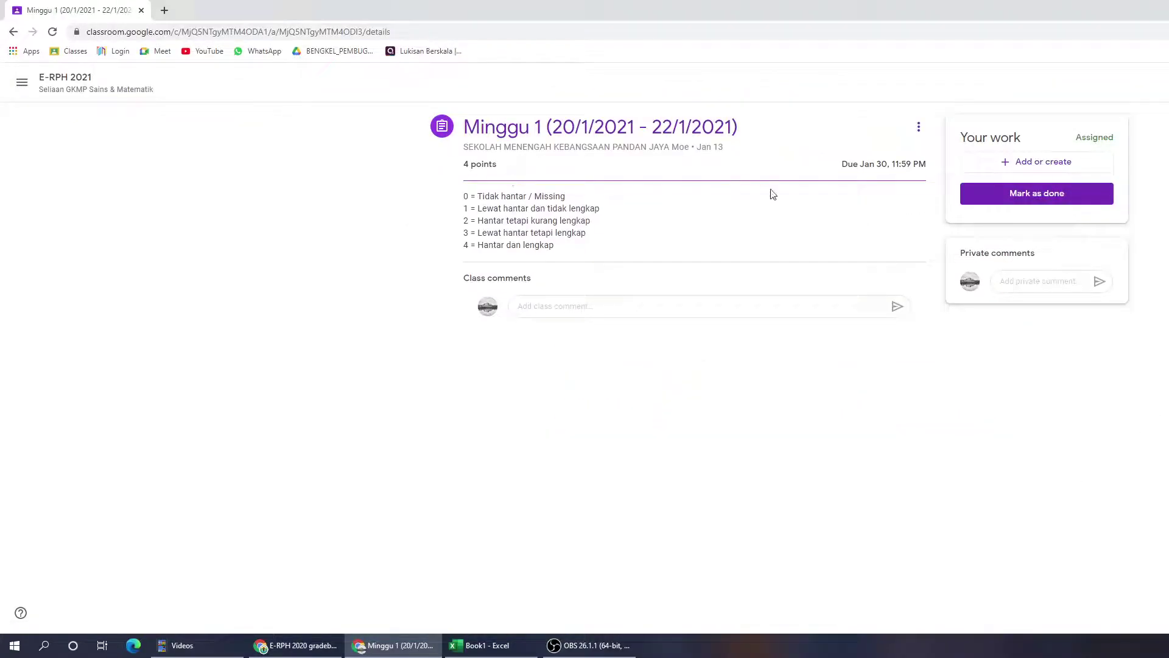
{"action": "left_click", "coordinate": [979, 163]}
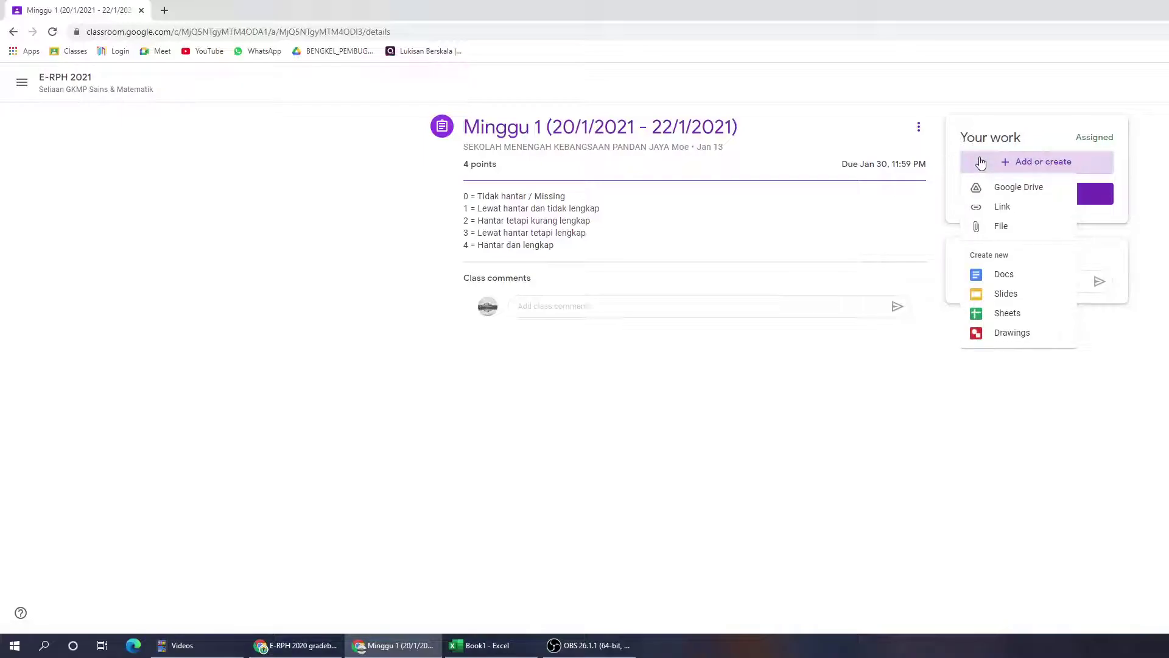
{"action": "left_click", "coordinate": [1000, 189]}
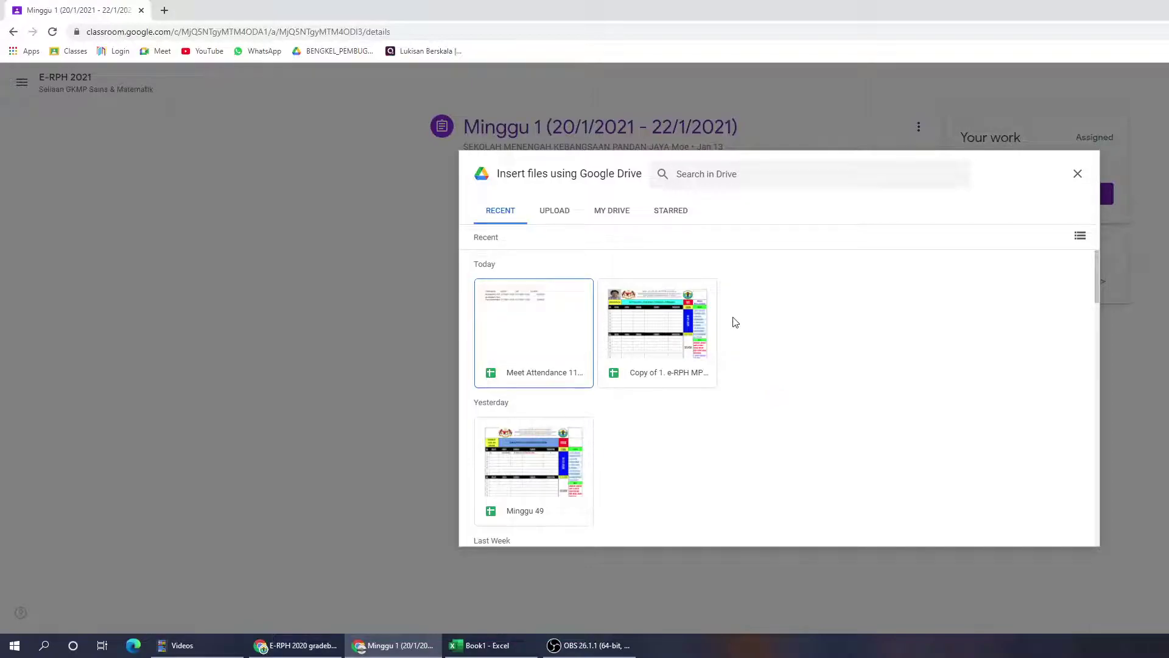
{"action": "double_click", "coordinate": [645, 322]}
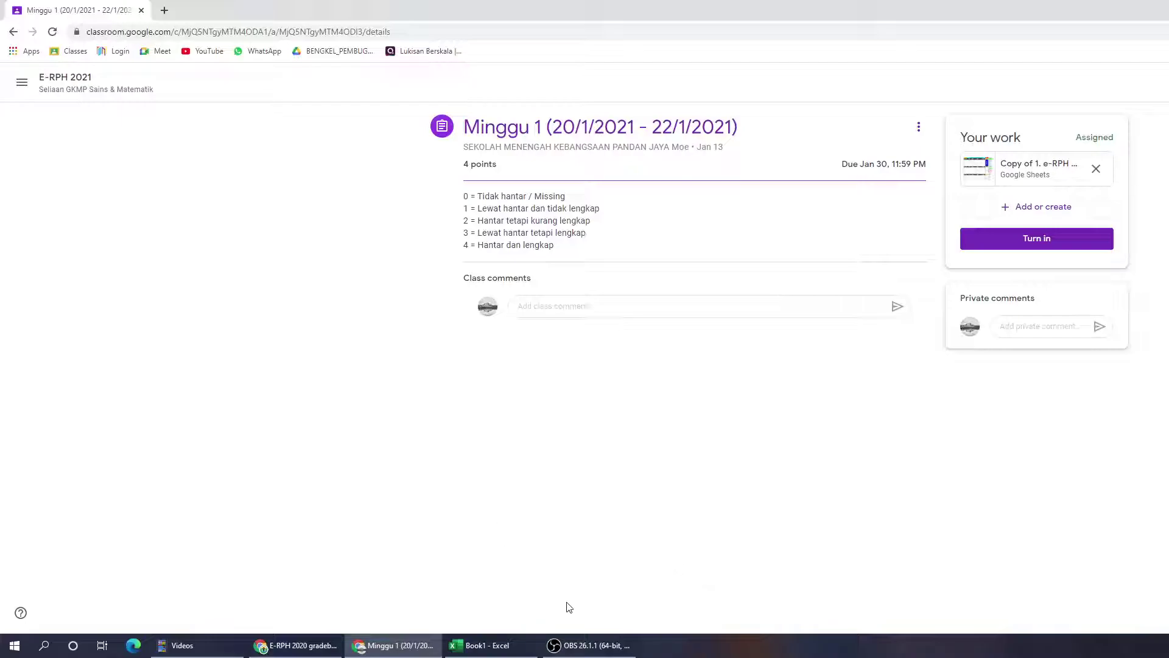
Return to the teacher's Seliaan Pen. Kanan Koku class and review its classwork from E-BRM through the scheduled JUN assignments.
{"action": "left_click", "coordinate": [588, 645]}
{"action": "key", "text": "alt+Tab"}
{"action": "left_click", "coordinate": [295, 644]}
{"action": "left_click", "coordinate": [182, 10]}
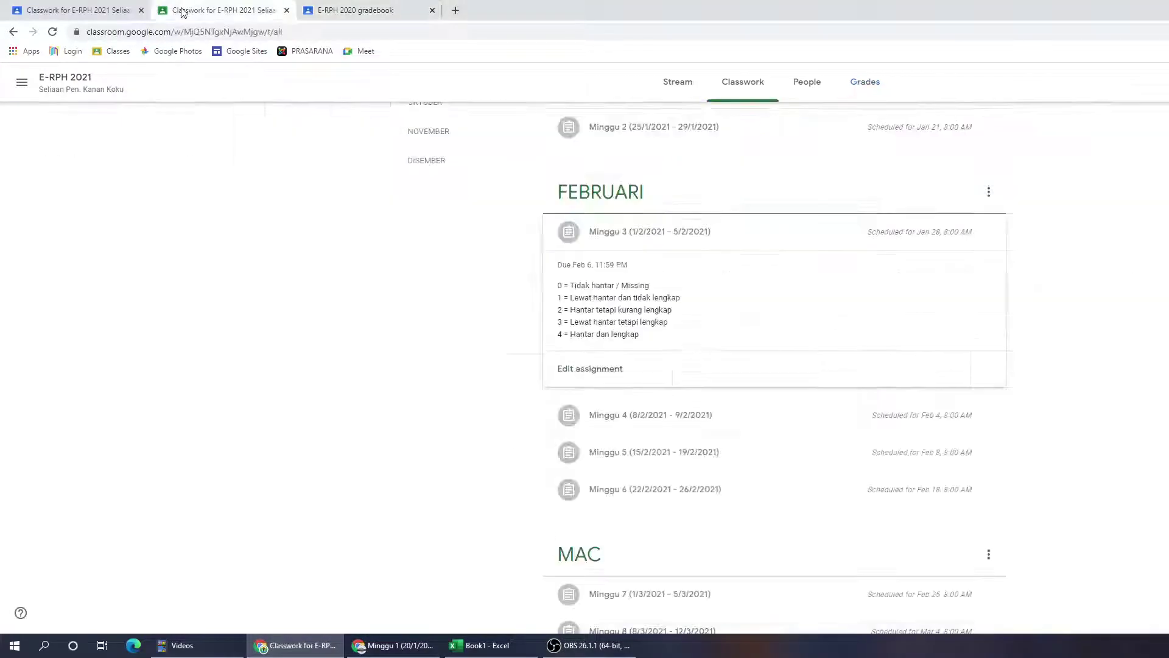
{"action": "scroll", "coordinate": [684, 331], "scroll_direction": "up", "scroll_amount": 7}
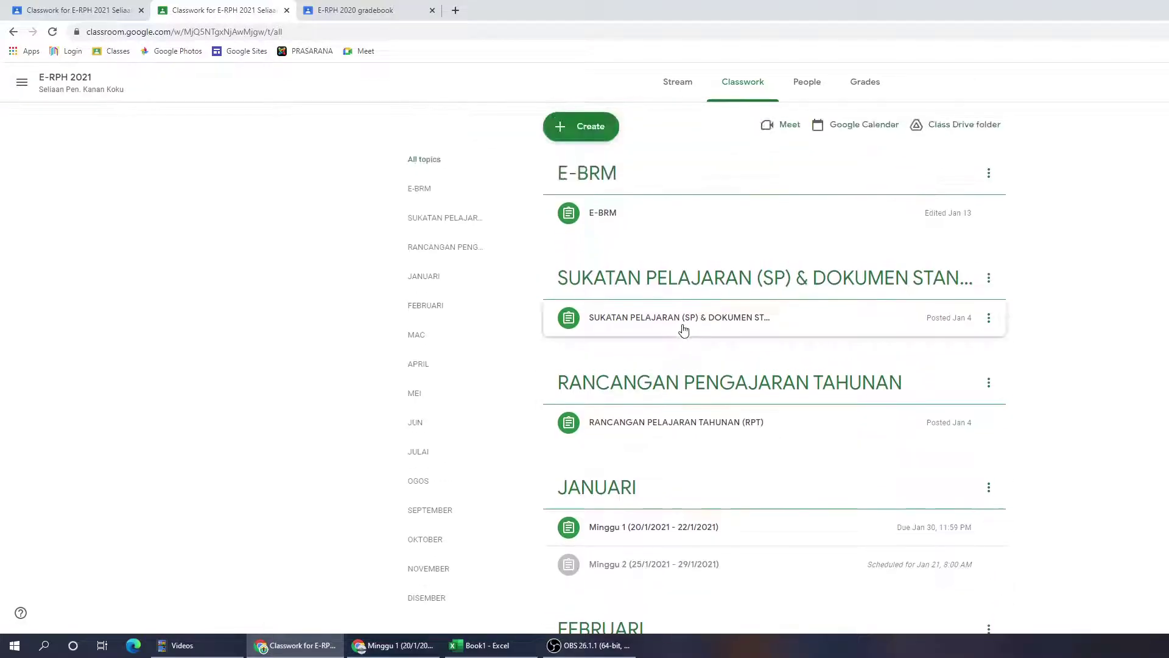
{"action": "scroll", "coordinate": [680, 297], "scroll_direction": "down", "scroll_amount": 5}
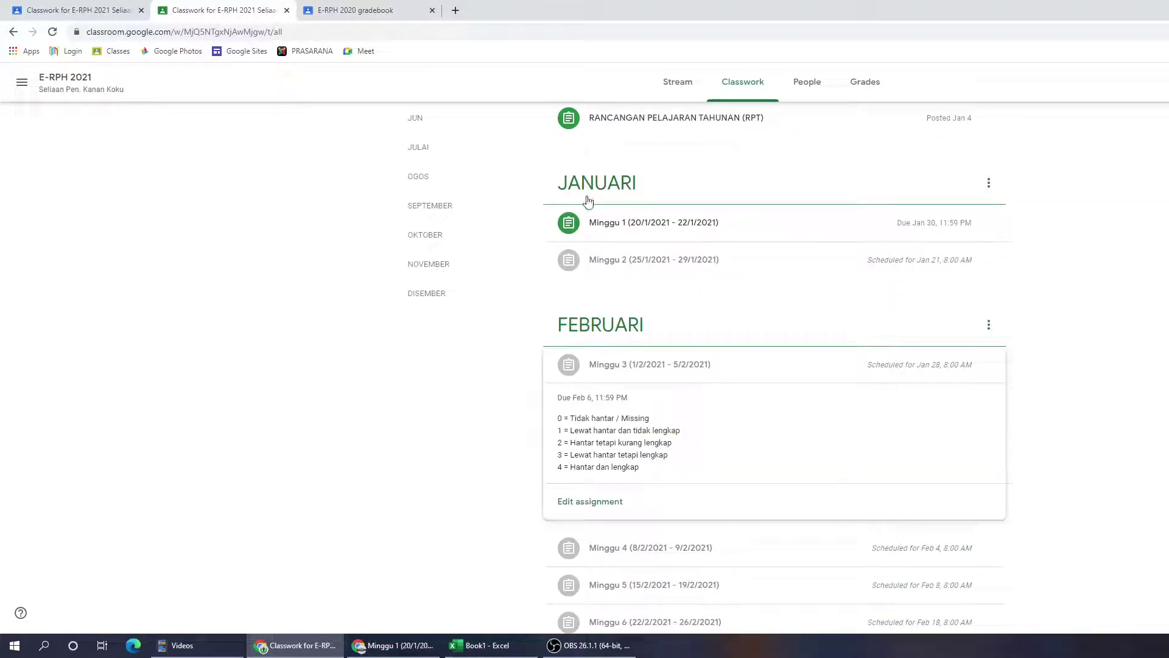
{"action": "scroll", "coordinate": [609, 419], "scroll_direction": "up", "scroll_amount": 5}
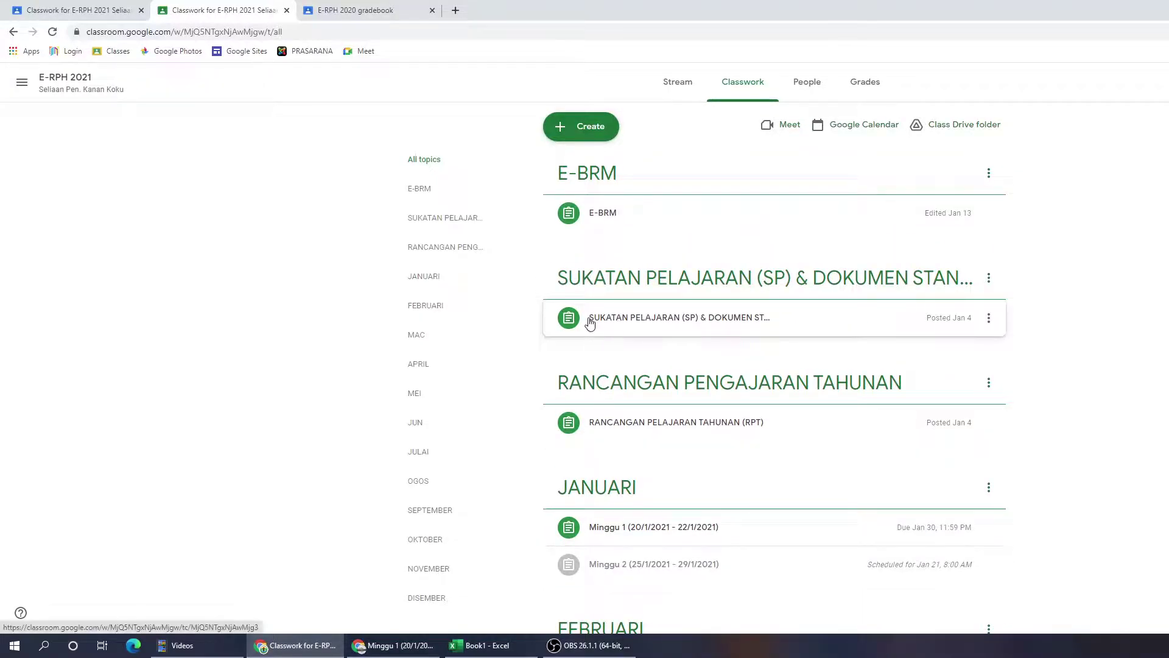
{"action": "scroll", "coordinate": [590, 316], "scroll_direction": "down", "scroll_amount": 20}
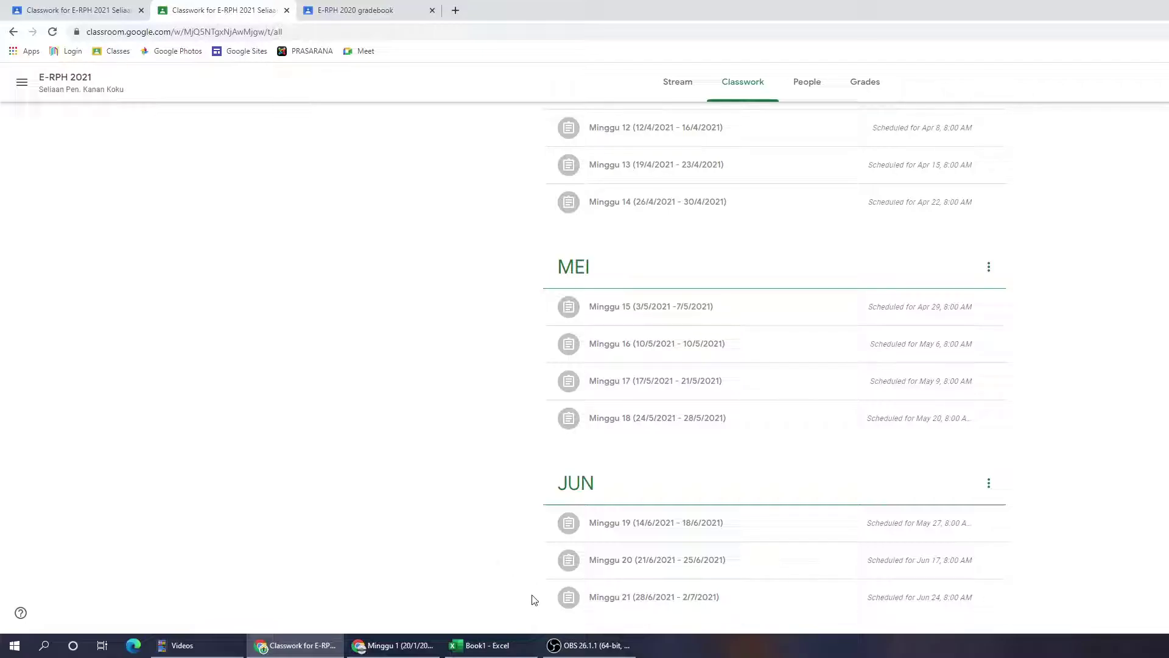
{"action": "left_click", "coordinate": [596, 649]}
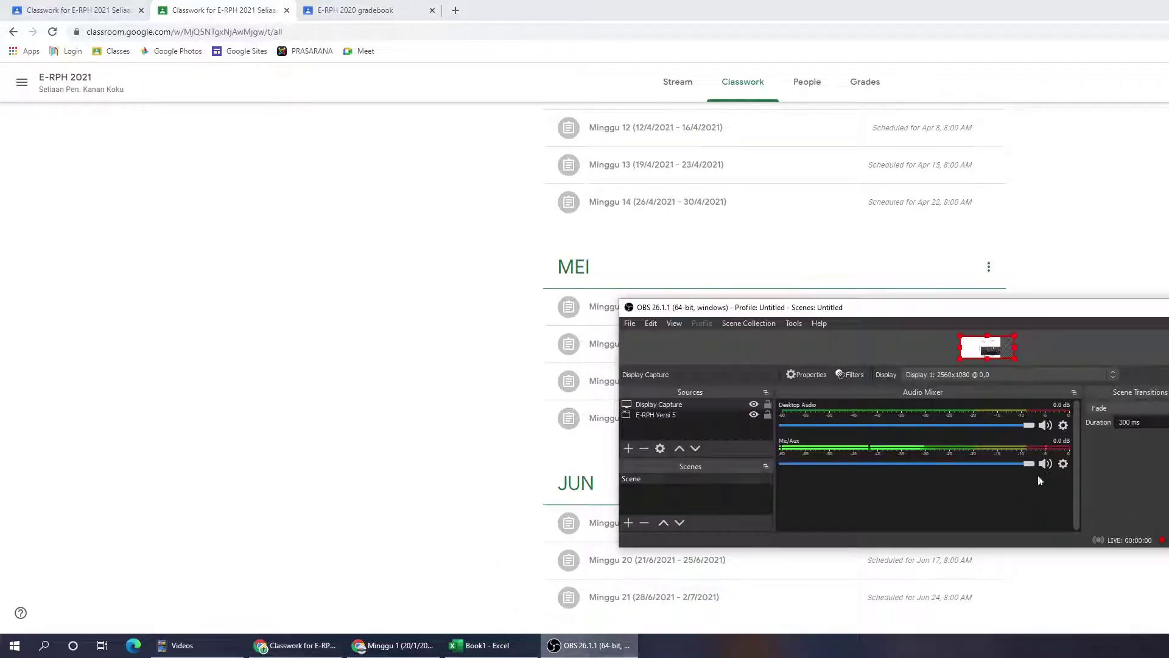